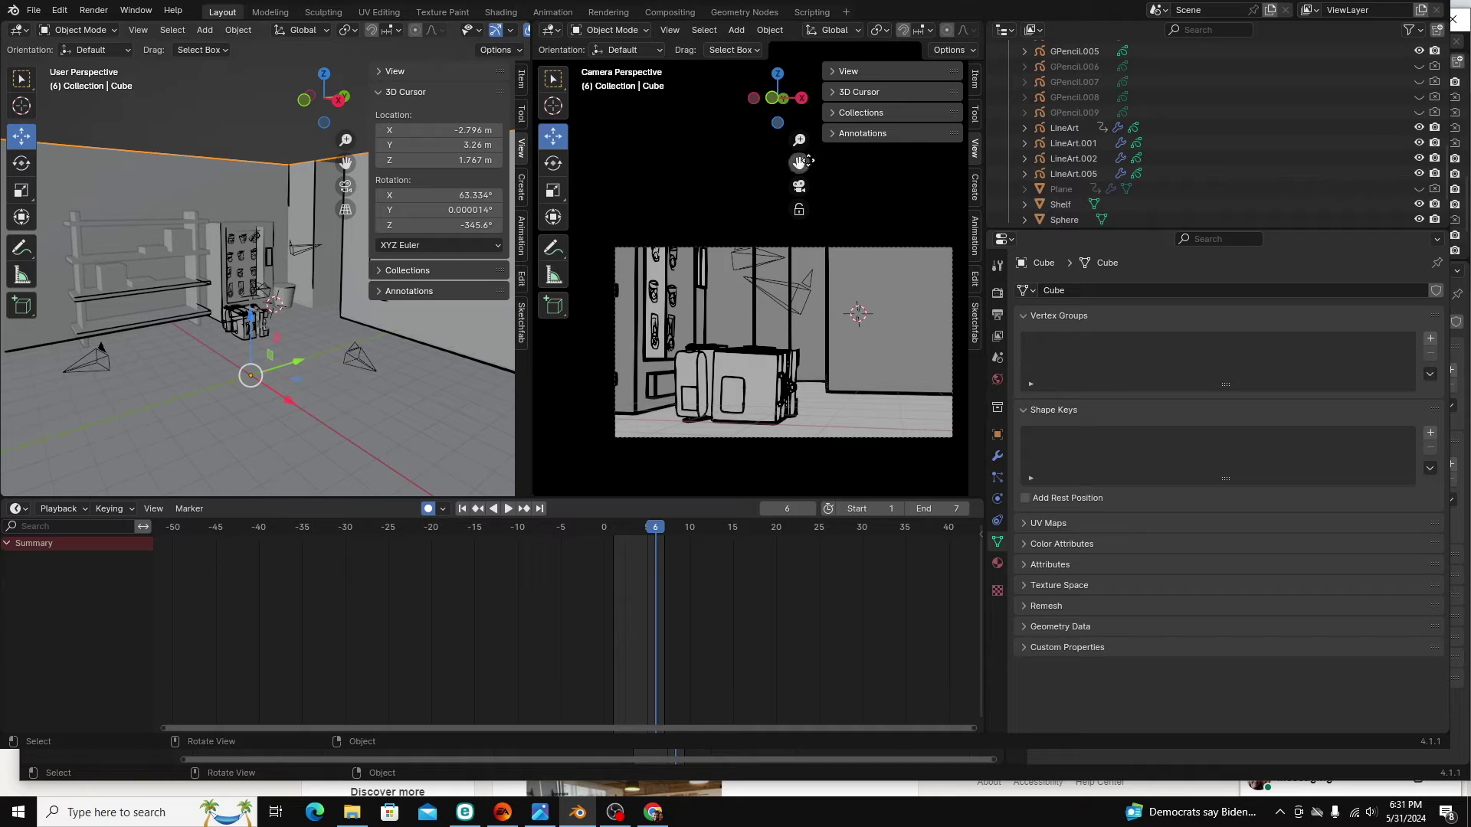
Show the sidebar View settings and swing the camera toward the robot, toggling Camera to View
{"action": "left_click", "coordinate": [842, 71]}
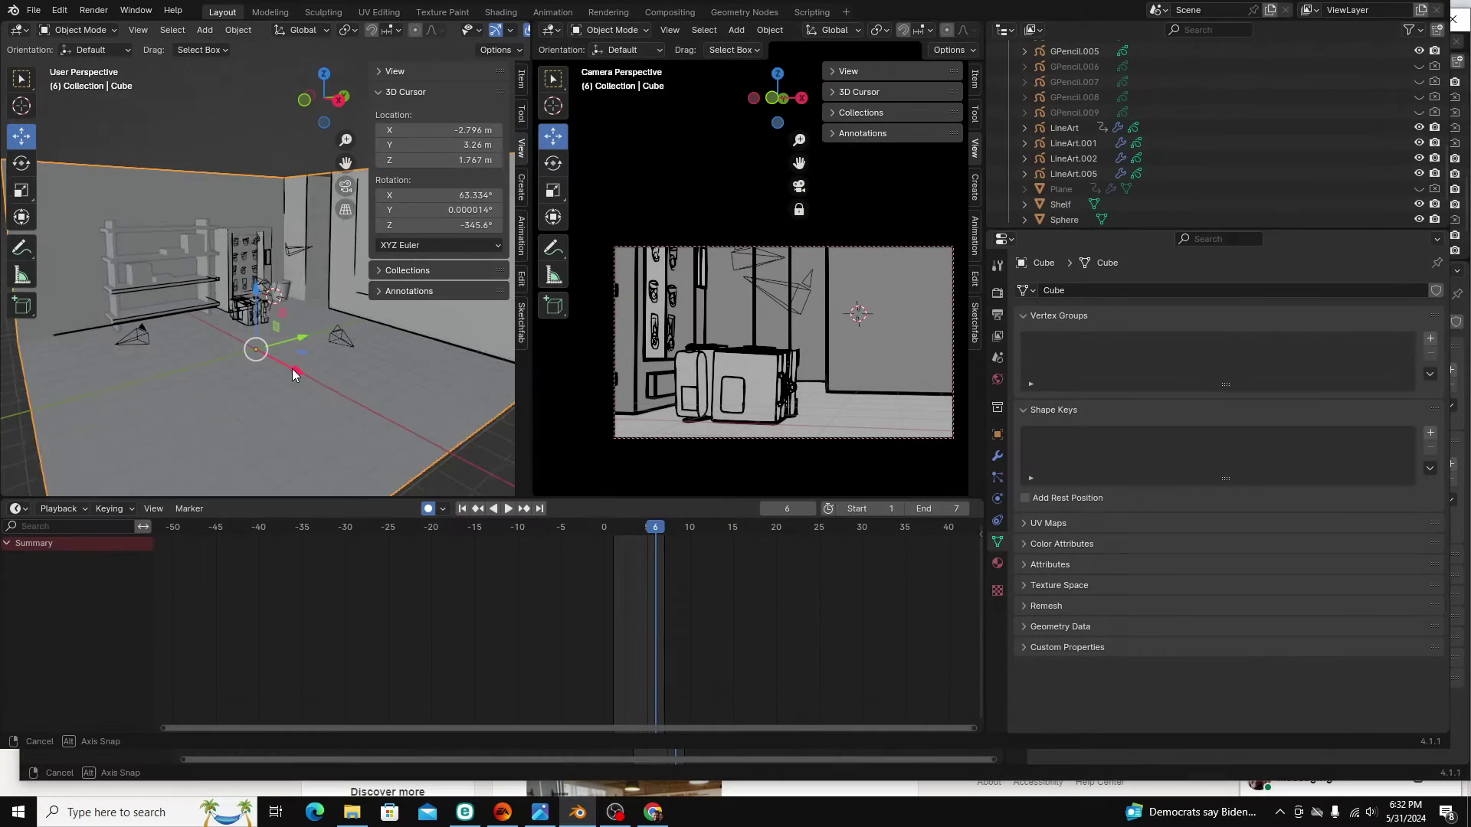
{"action": "middle_click_drag", "start_coordinate": [292, 373], "coordinate": [345, 375]}
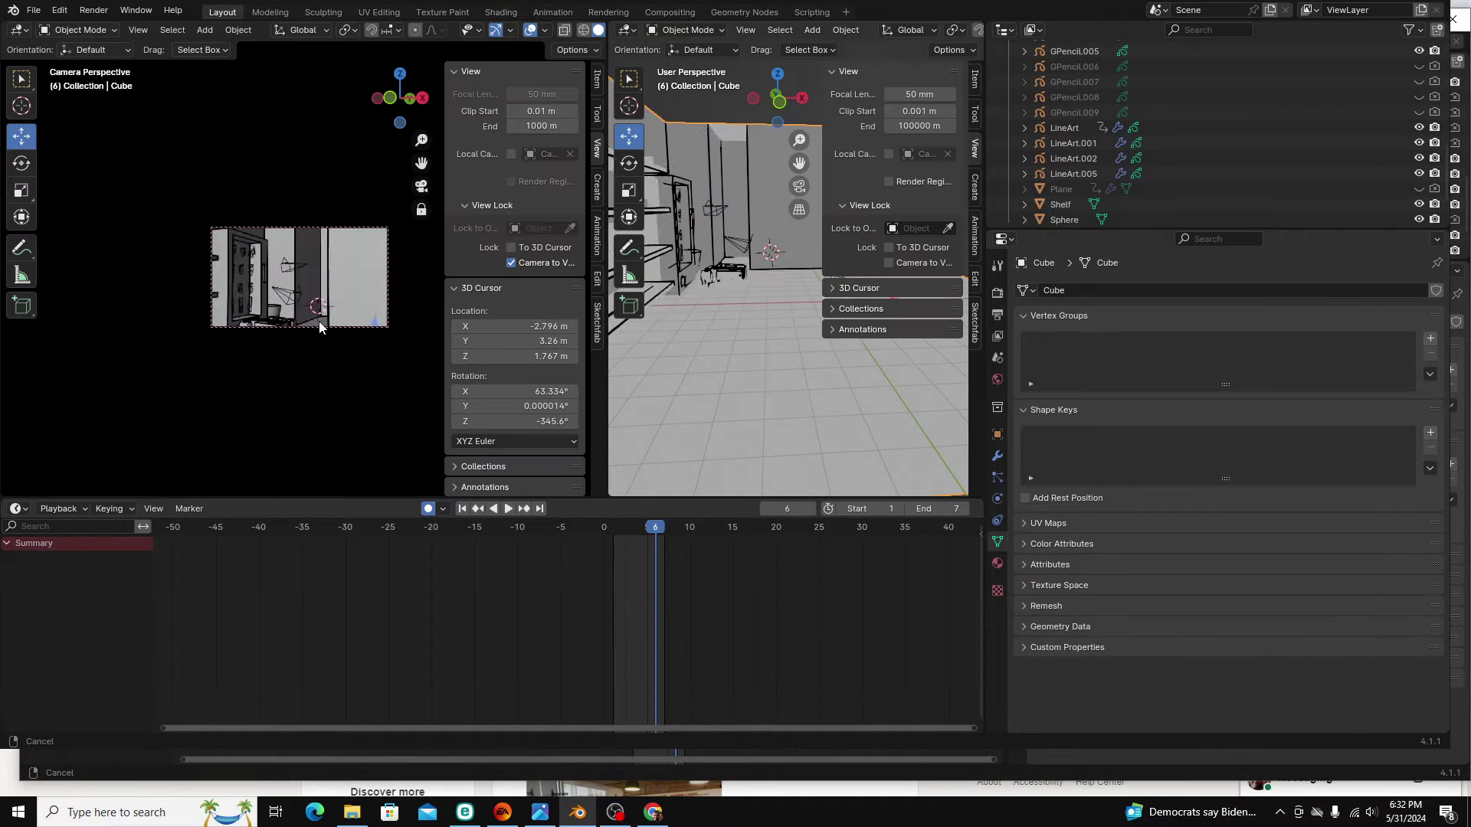
{"action": "mouse_move", "coordinate": [337, 310]}
{"action": "middle_mouse_down"}
{"action": "mouse_move", "coordinate": [350, 318]}
{"action": "mouse_move", "coordinate": [336, 326]}
{"action": "mouse_move", "coordinate": [285, 301]}
{"action": "mouse_move", "coordinate": [298, 311]}
{"action": "mouse_move", "coordinate": [351, 296]}
{"action": "mouse_move", "coordinate": [337, 322]}
{"action": "middle_mouse_up"}
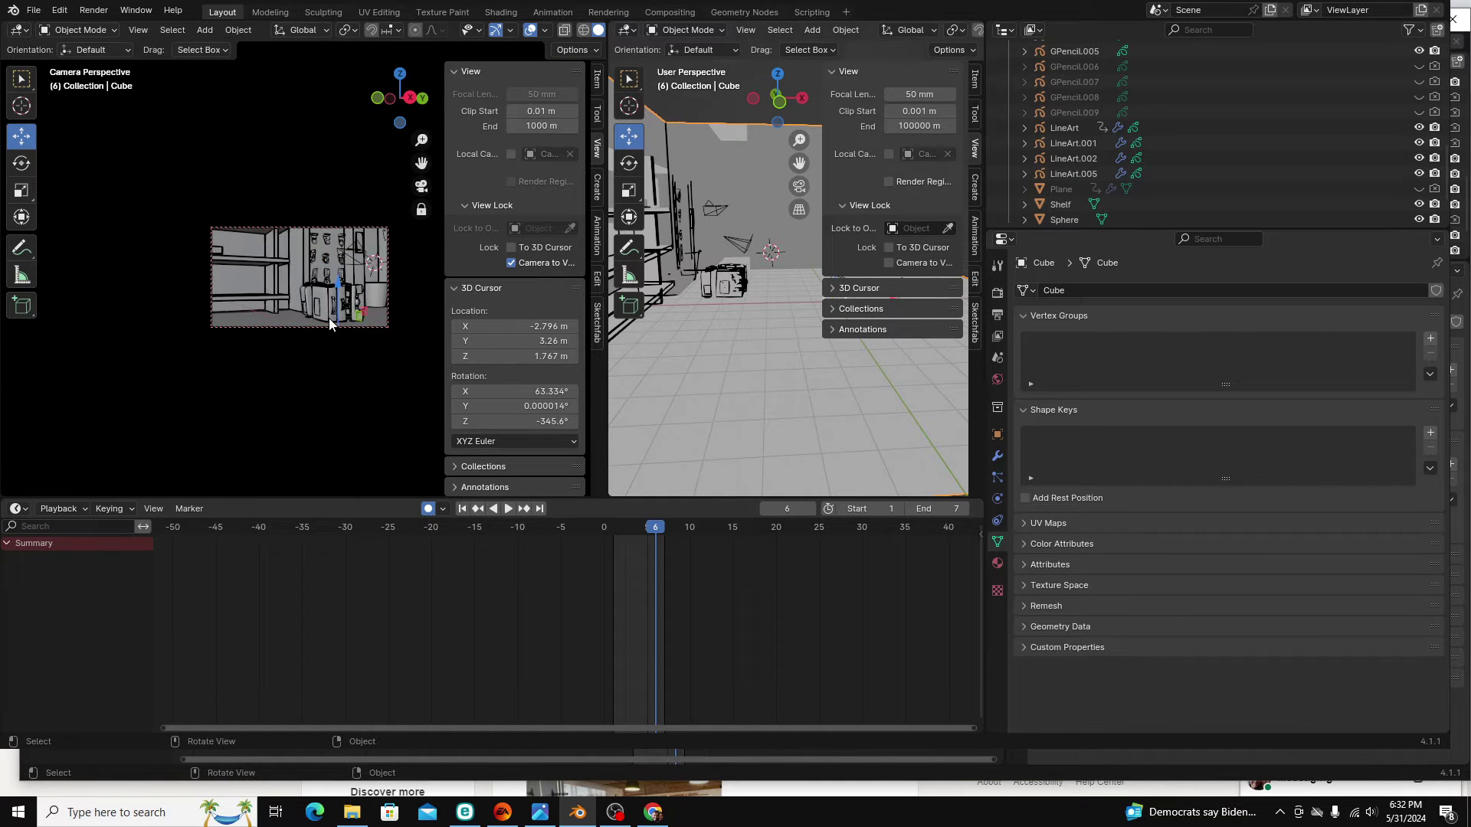
{"action": "left_click", "coordinate": [511, 262]}
{"action": "scroll", "coordinate": [422, 165], "scroll_direction": "up", "scroll_amount": 4}
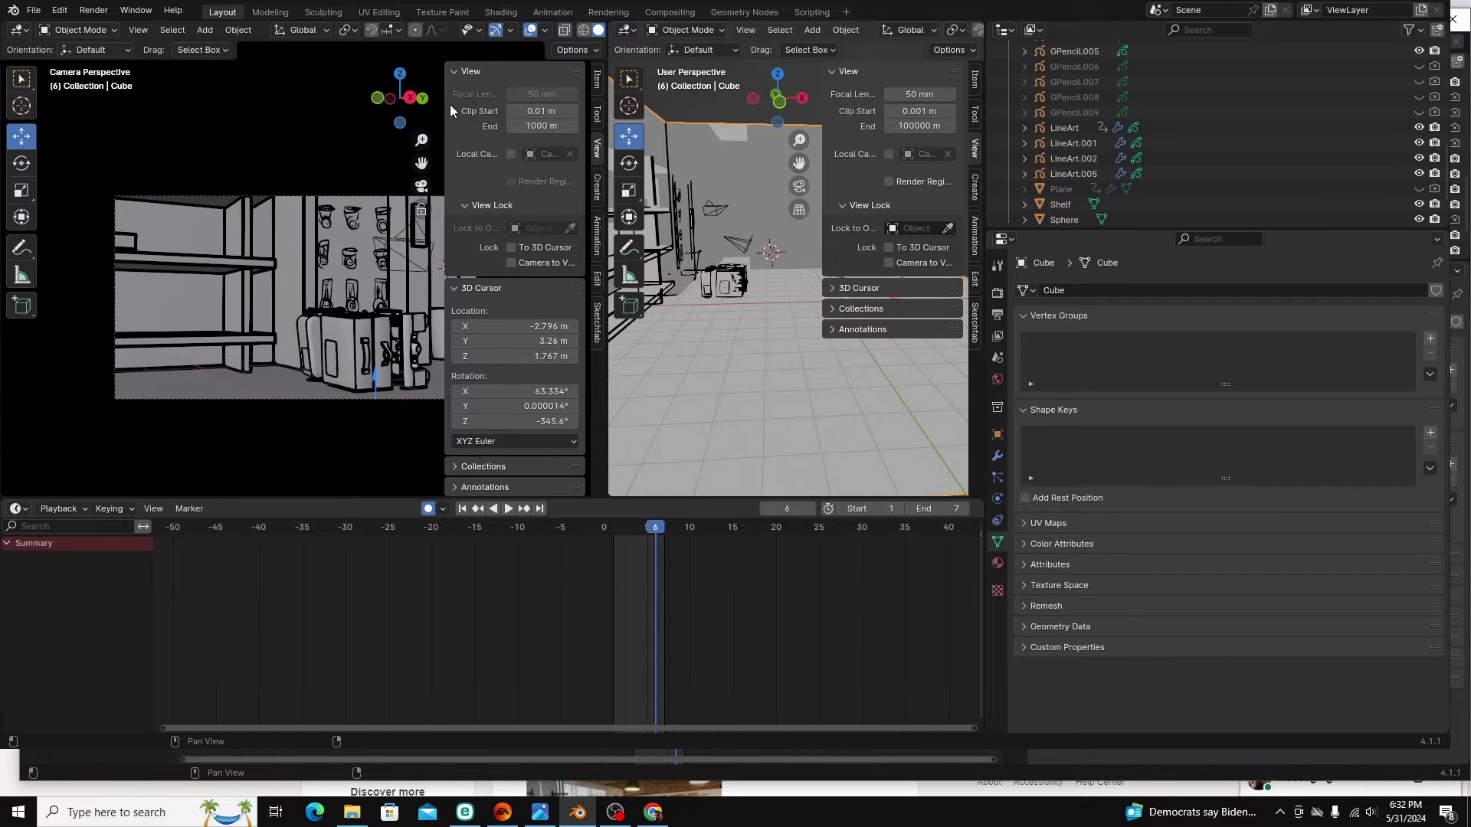
Collapse the 3D Cursor and View panels and swing the camera to frame the robot
{"action": "left_click", "coordinate": [458, 71], "text": "ctrl"}
{"action": "left_click", "coordinate": [460, 71]}
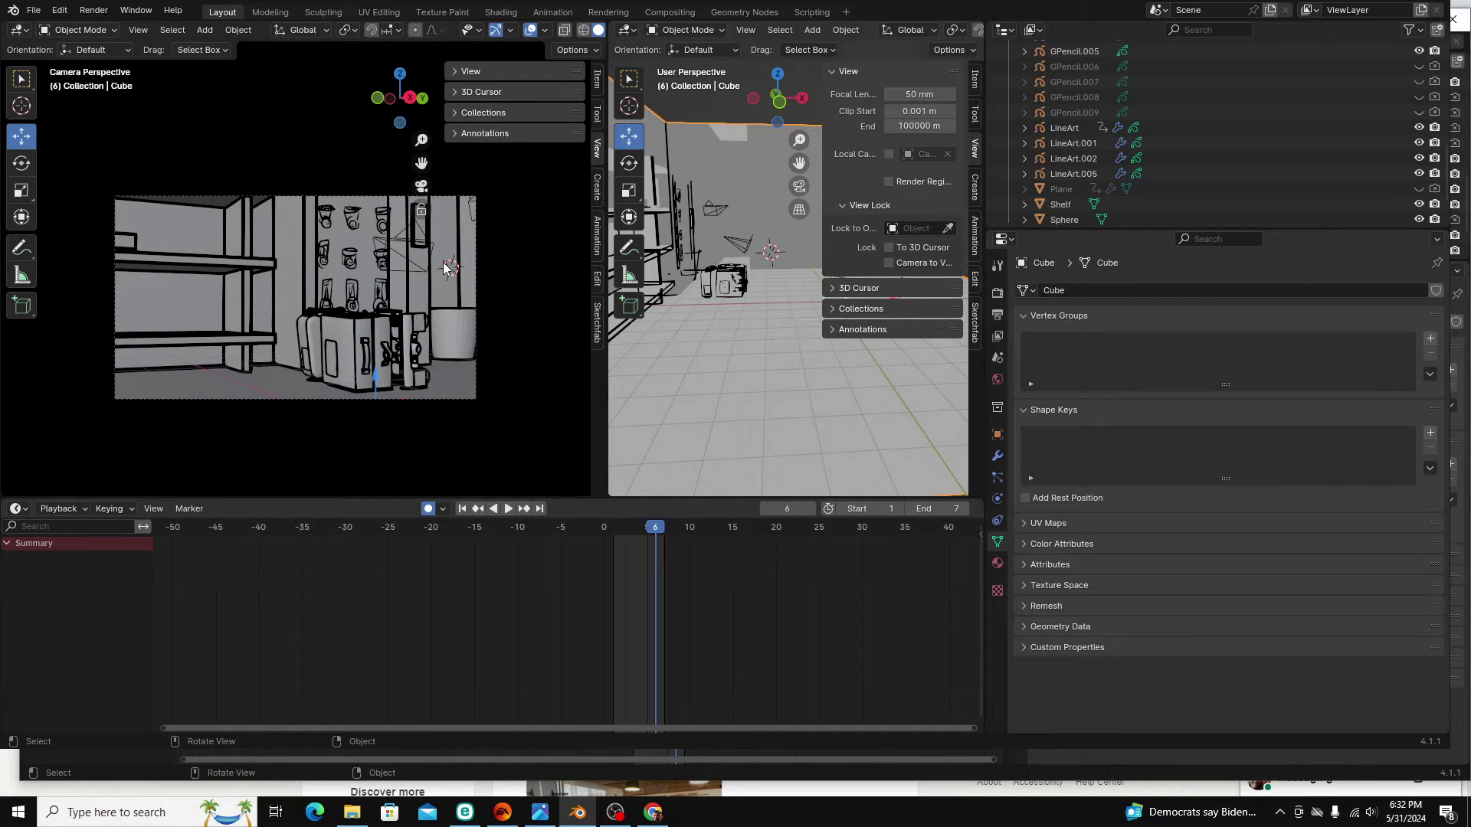
{"action": "left_click", "coordinate": [462, 72]}
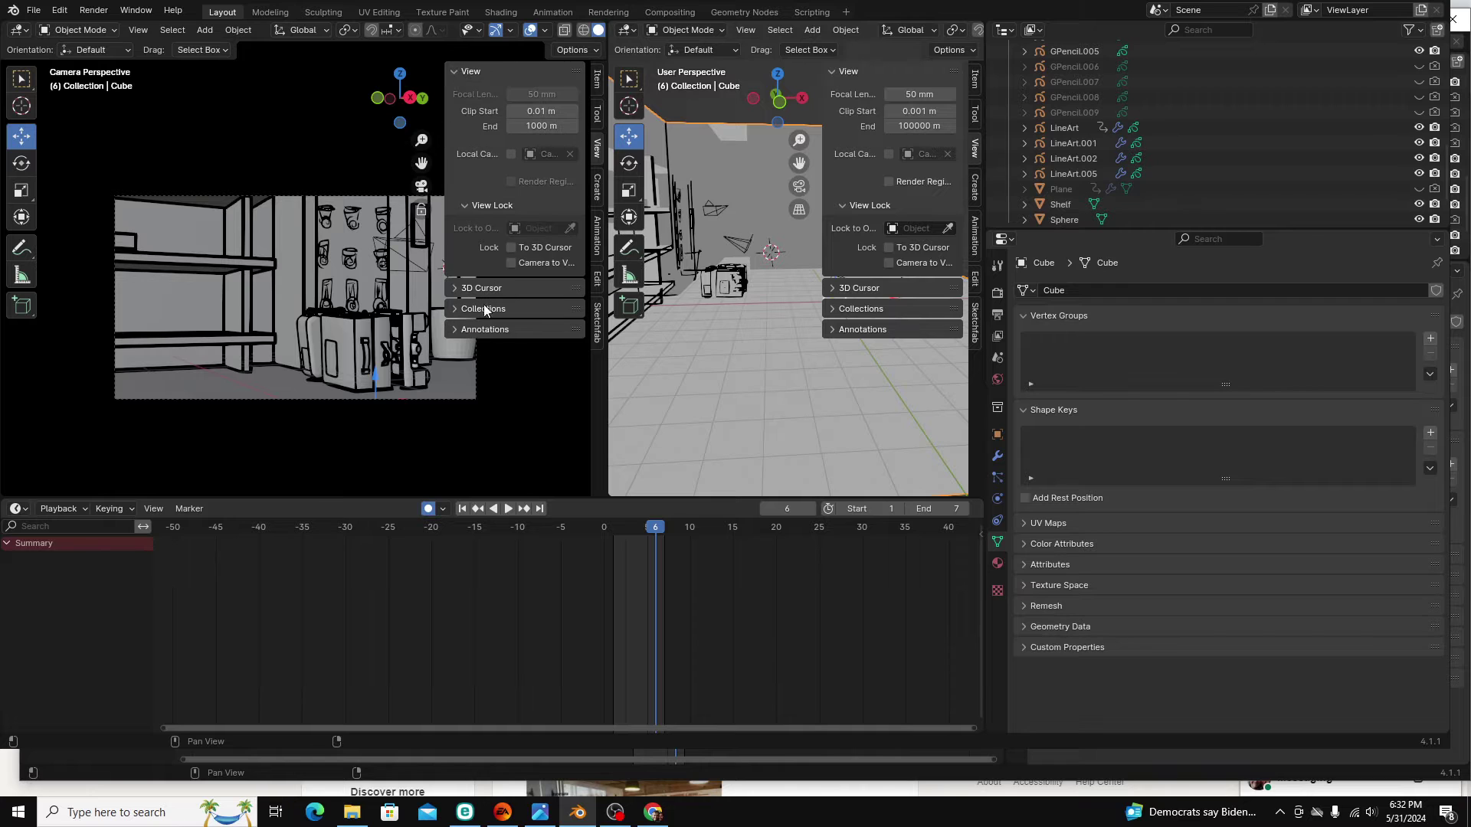
{"action": "left_click", "coordinate": [460, 71]}
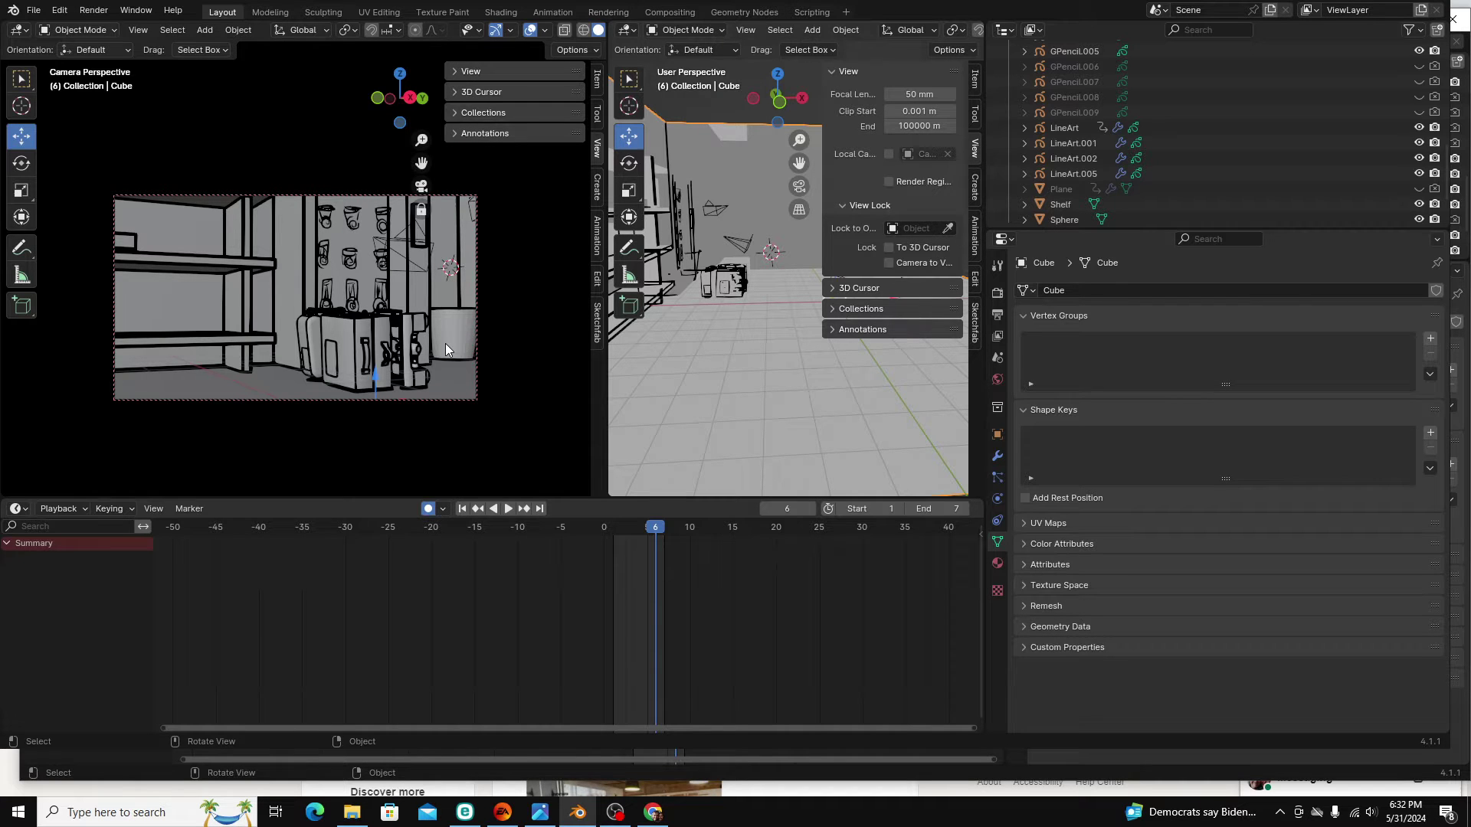
{"action": "middle_click_drag", "start_coordinate": [445, 348], "coordinate": [408, 344]}
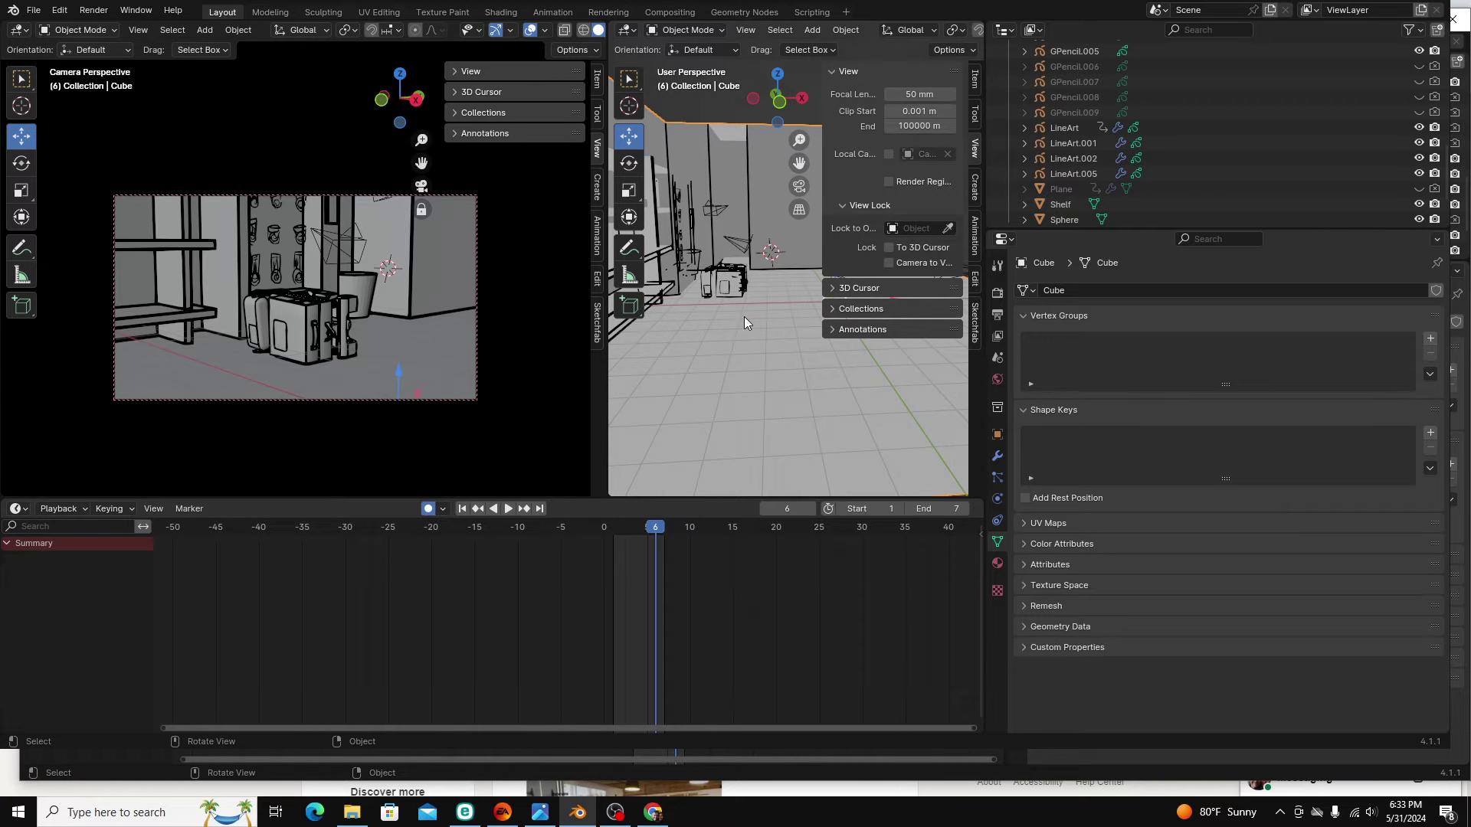
Orbit for a higher look and swing the camera to face the shelves and pegboard
{"action": "mouse_move", "coordinate": [744, 315]}
{"action": "middle_mouse_down"}
{"action": "mouse_move", "coordinate": [746, 361]}
{"action": "mouse_move", "coordinate": [738, 340]}
{"action": "mouse_move", "coordinate": [758, 296]}
{"action": "middle_mouse_up"}
{"action": "scroll", "coordinate": [758, 301], "scroll_direction": "up", "scroll_amount": 2}
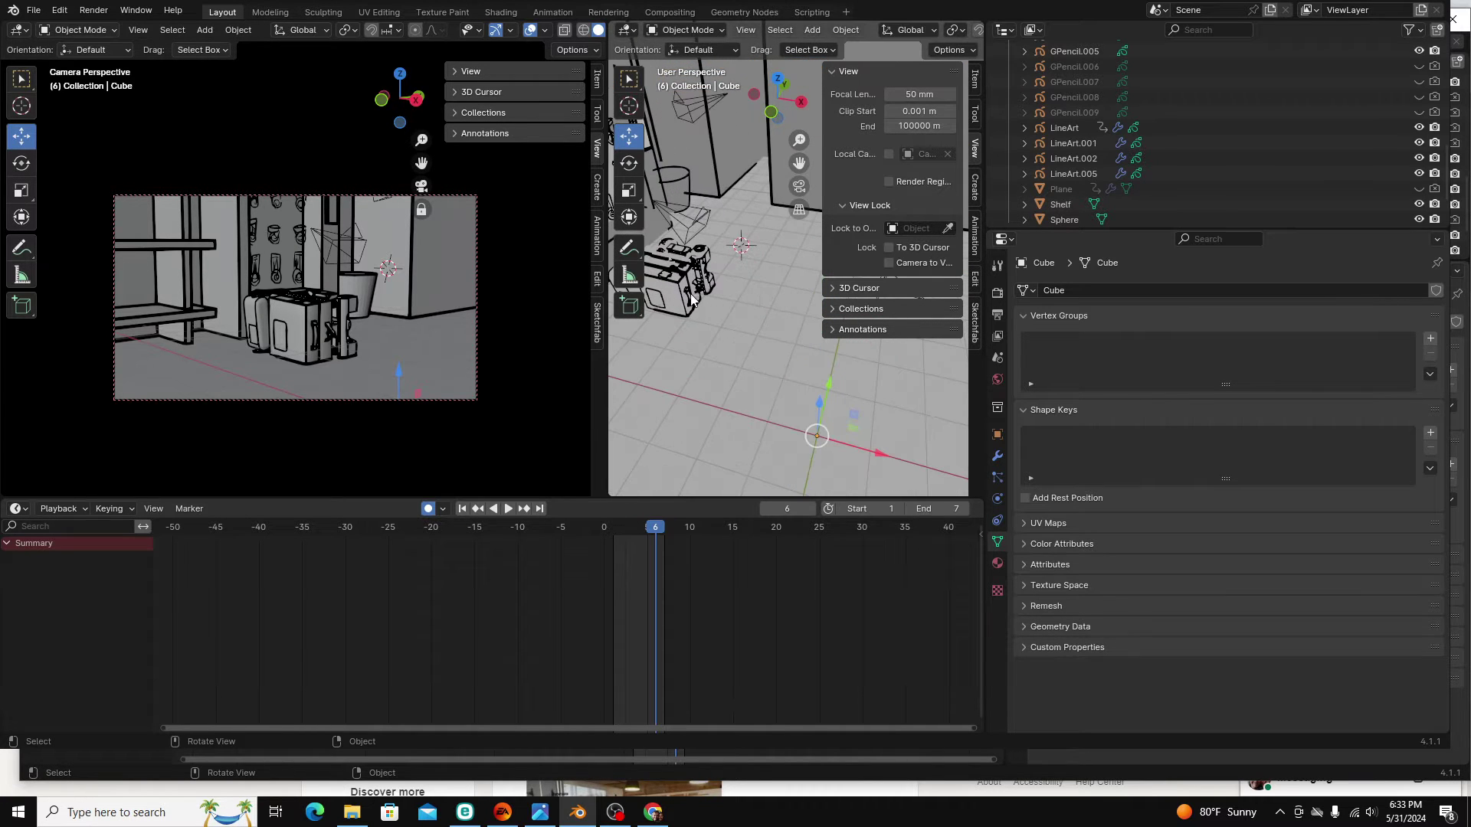
{"action": "left_click", "coordinate": [689, 307]}
{"action": "left_click", "coordinate": [631, 168]}
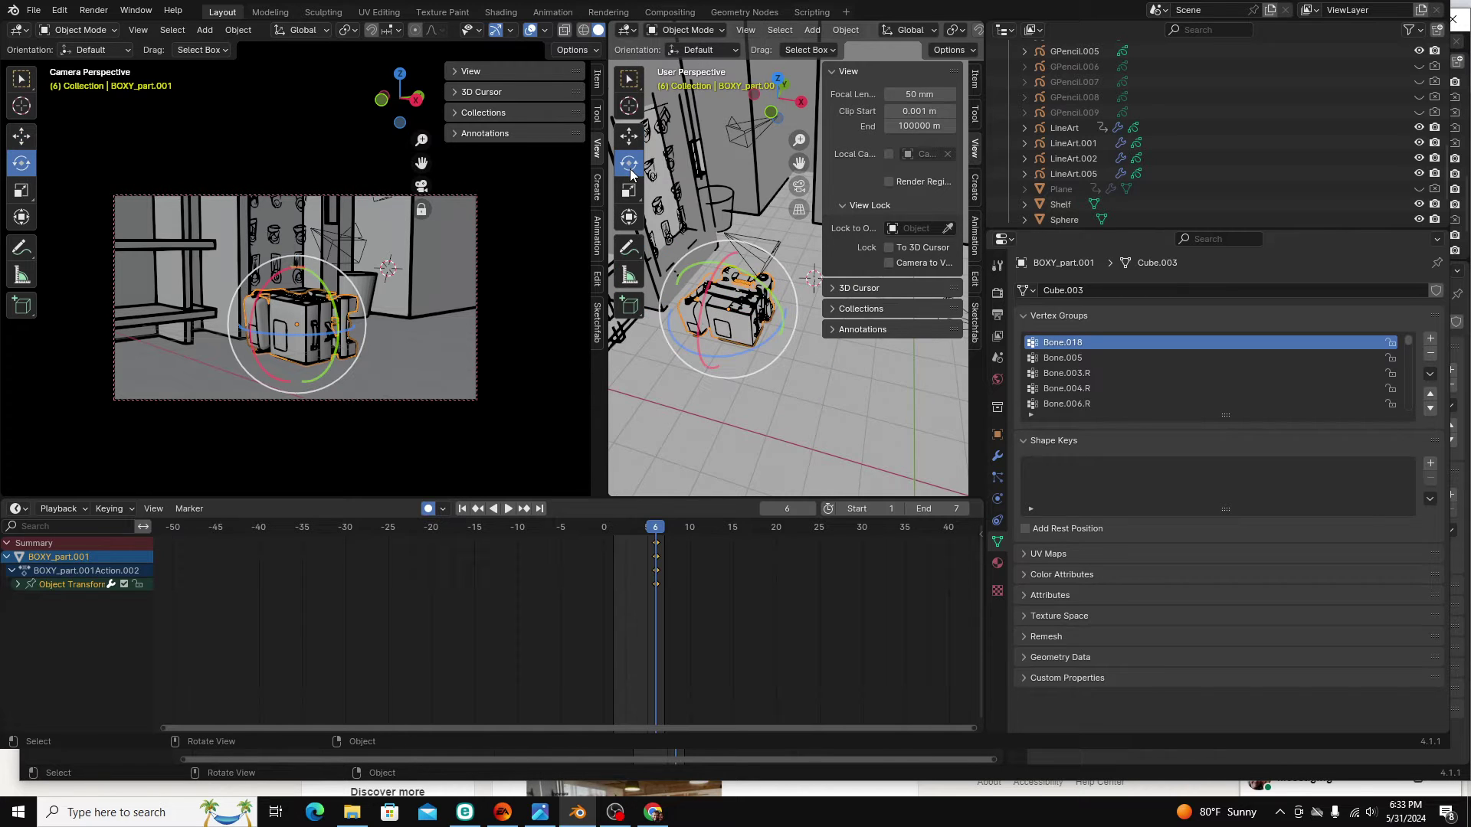
{"action": "scroll", "coordinate": [775, 395], "scroll_direction": "down", "scroll_amount": 5}
{"action": "left_click", "coordinate": [546, 222]}
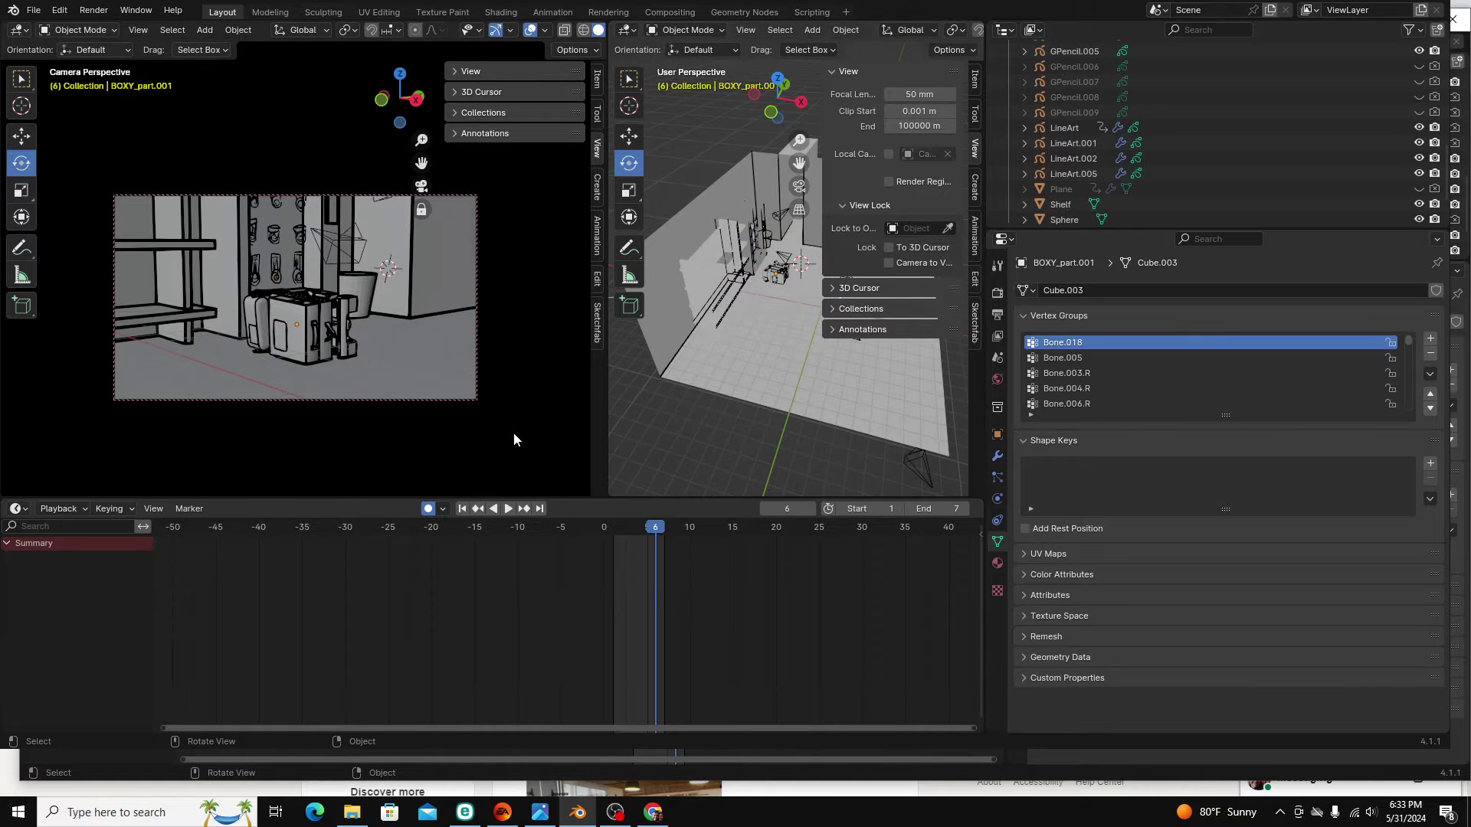
{"action": "middle_click_drag", "start_coordinate": [513, 433], "coordinate": [373, 366]}
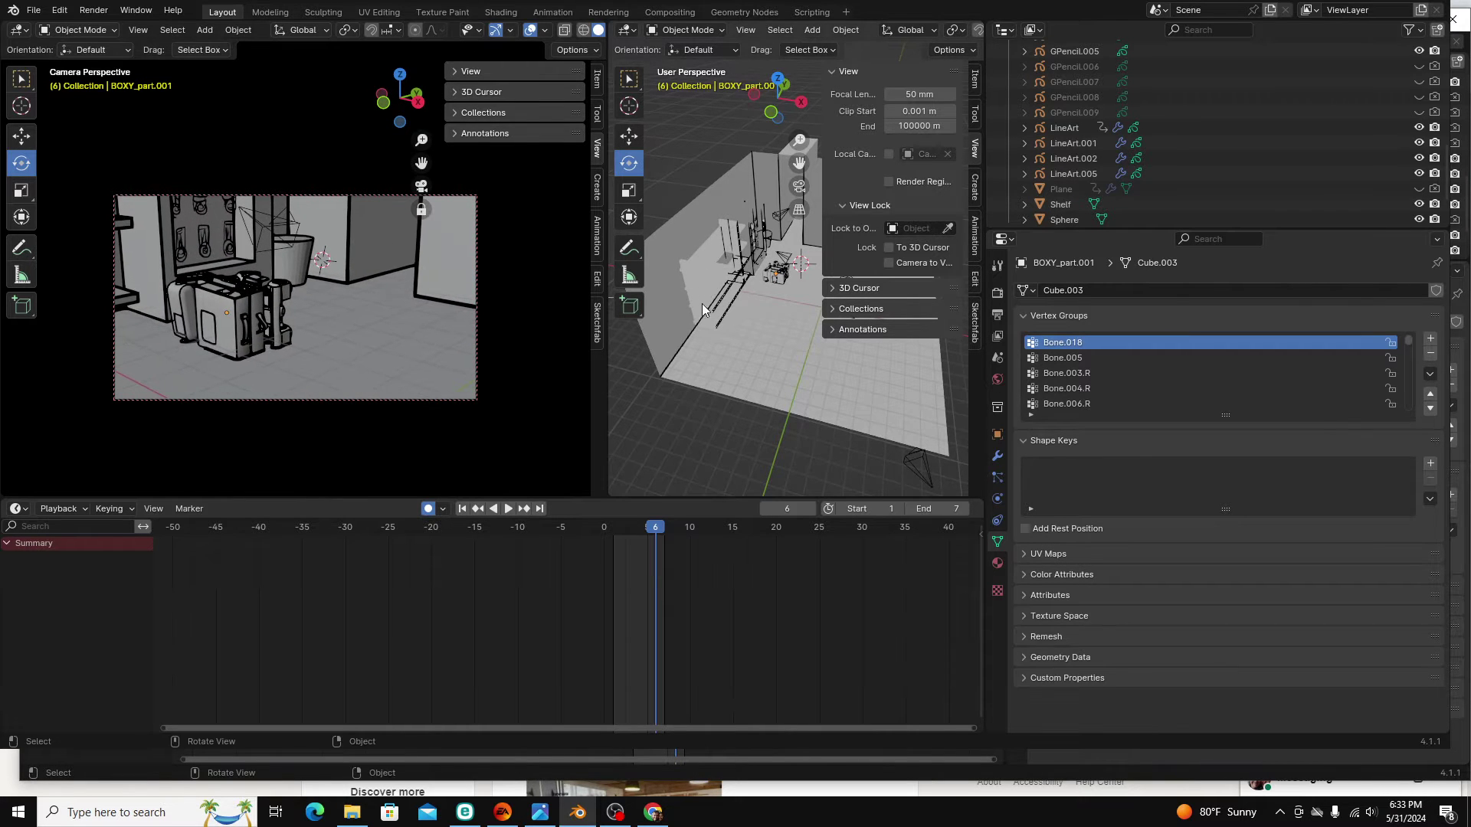
{"action": "scroll", "coordinate": [772, 304], "scroll_direction": "up", "scroll_amount": 8}
Rotate the boxy robot about the X axis and raise it along Z
{"action": "left_click", "coordinate": [773, 304]}
{"action": "key", "text": "r"}
{"action": "key", "text": "x"}
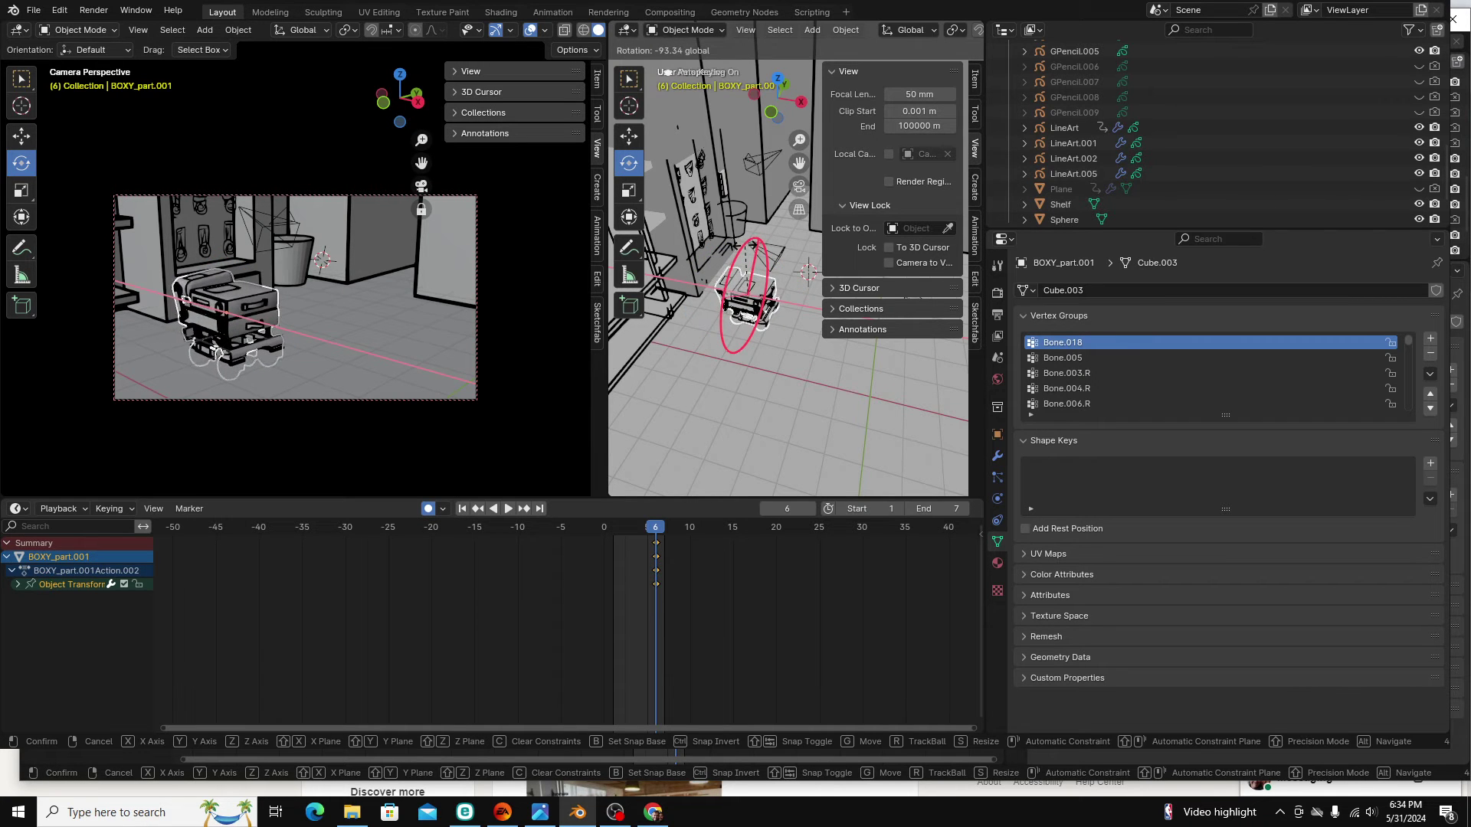
{"action": "left_click", "coordinate": [666, 72]}
{"action": "key", "text": "g"}
{"action": "key", "text": "z"}
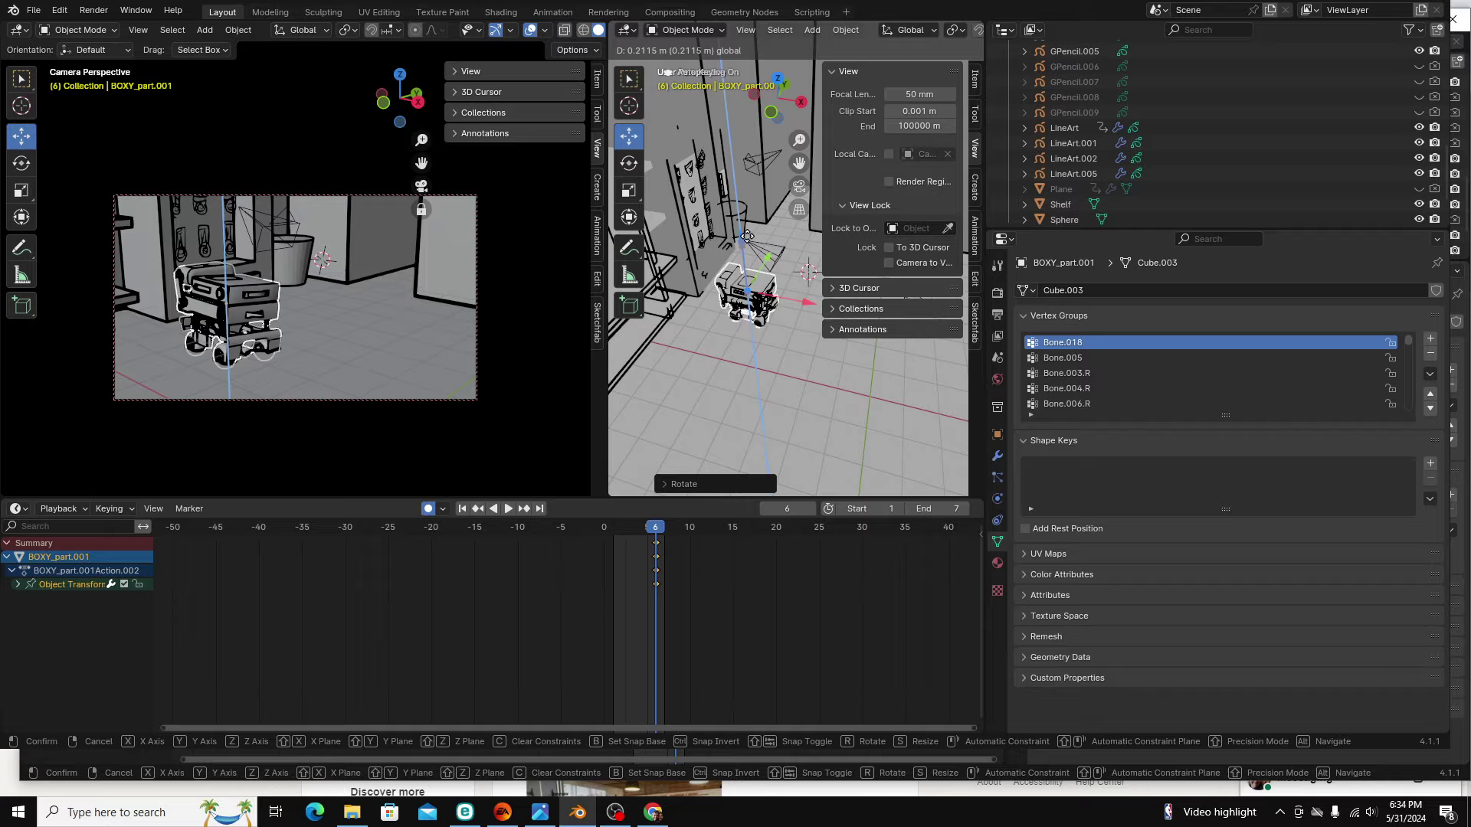
{"action": "left_click", "coordinate": [666, 71]}
Rotate the robot about X again and slide it sideways along X to its new spot
{"action": "key", "text": "r"}
{"action": "key", "text": "x"}
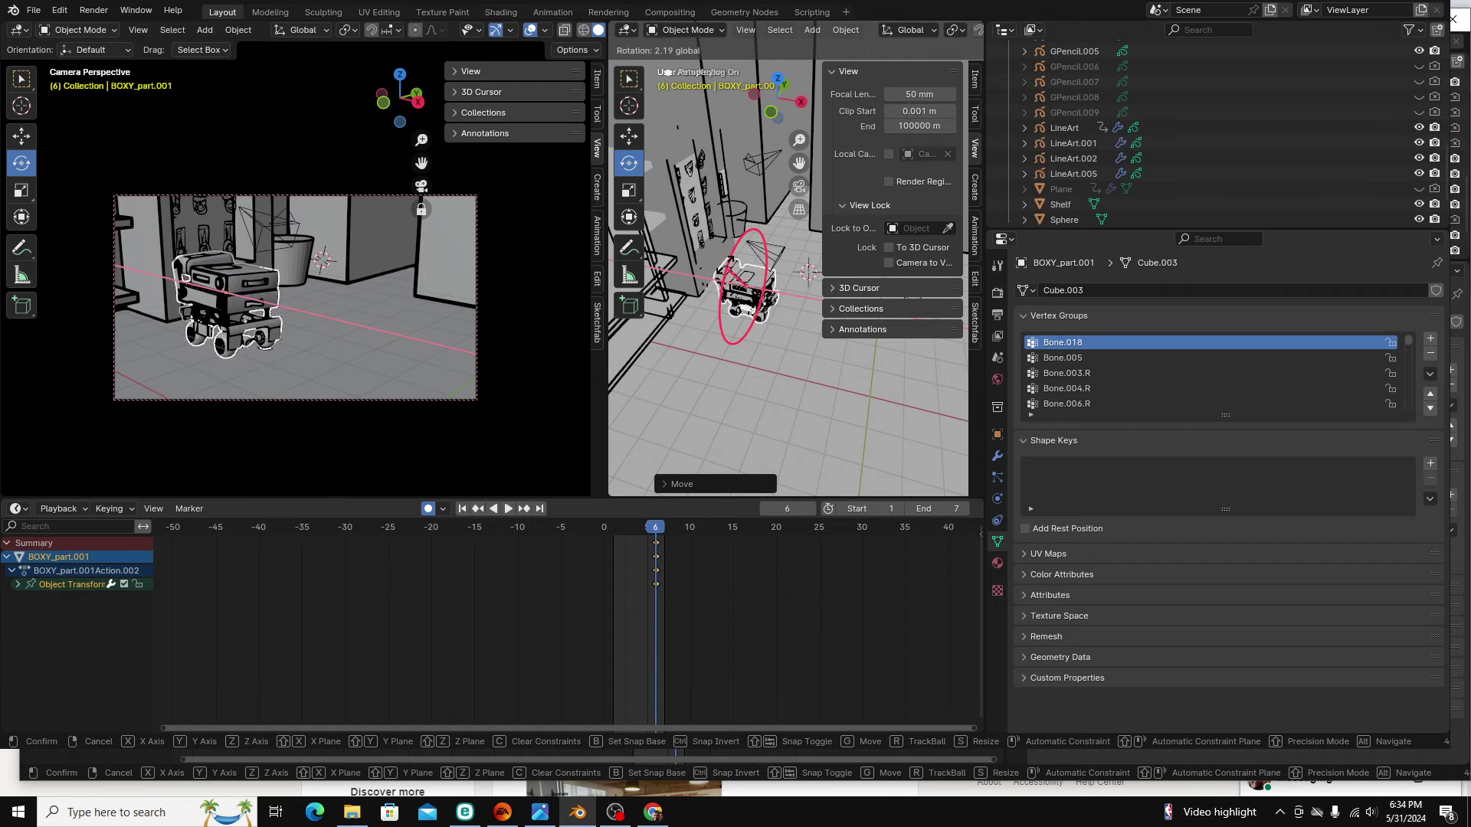
{"action": "left_click", "coordinate": [667, 72]}
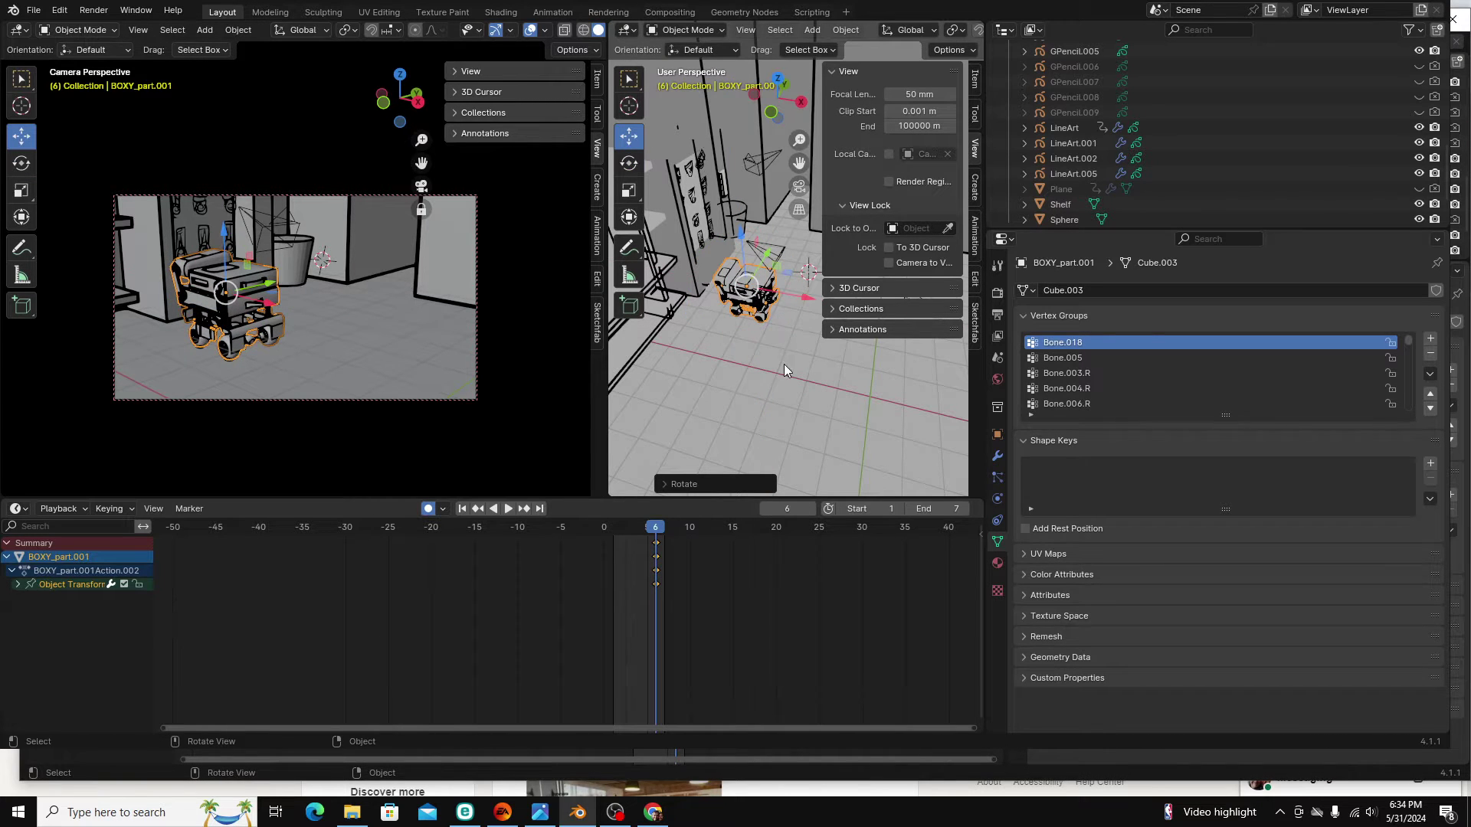
{"action": "key", "text": "g"}
{"action": "key", "text": "x"}
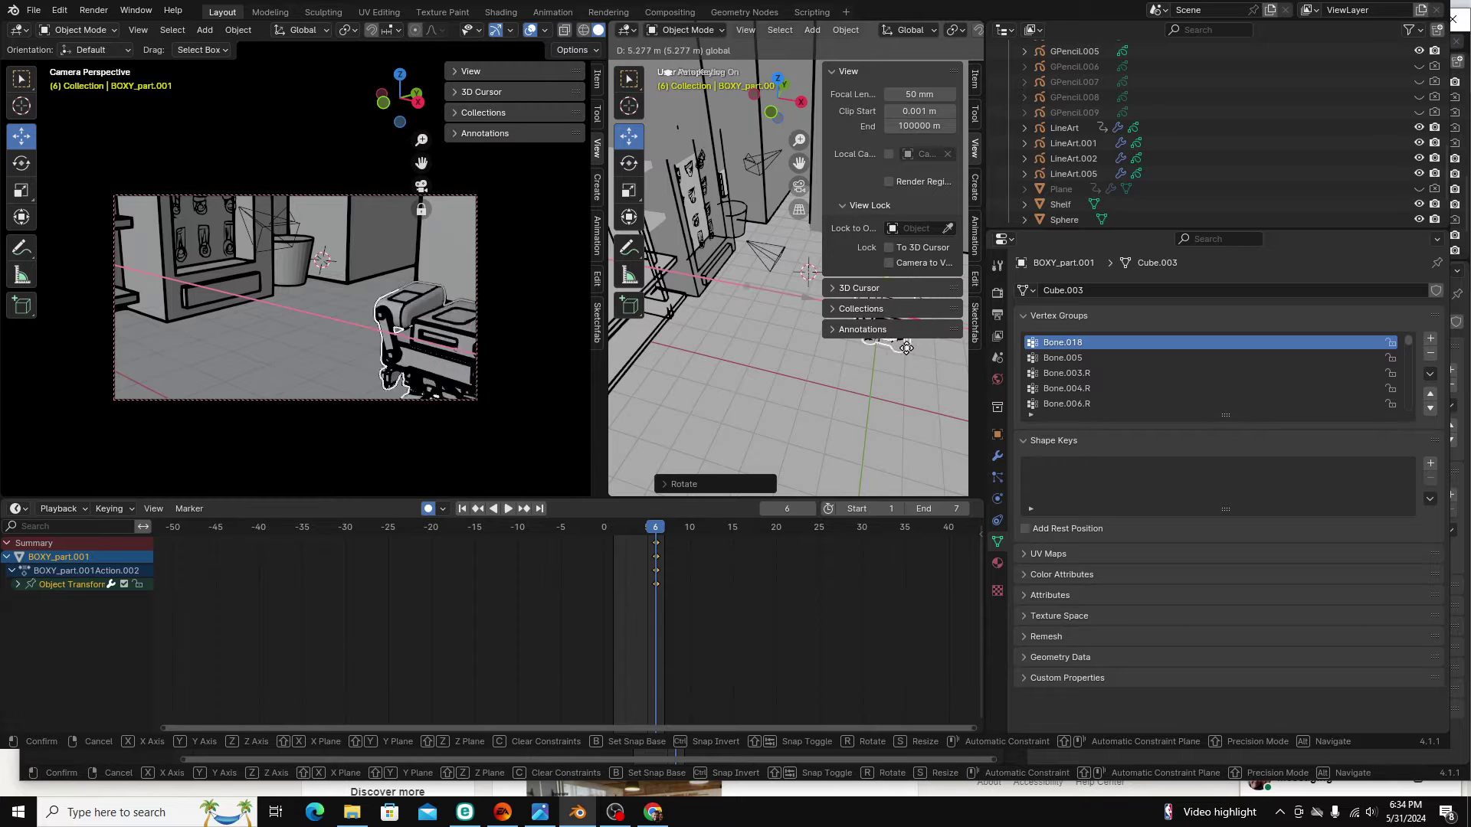
{"action": "left_click", "coordinate": [824, 326]}
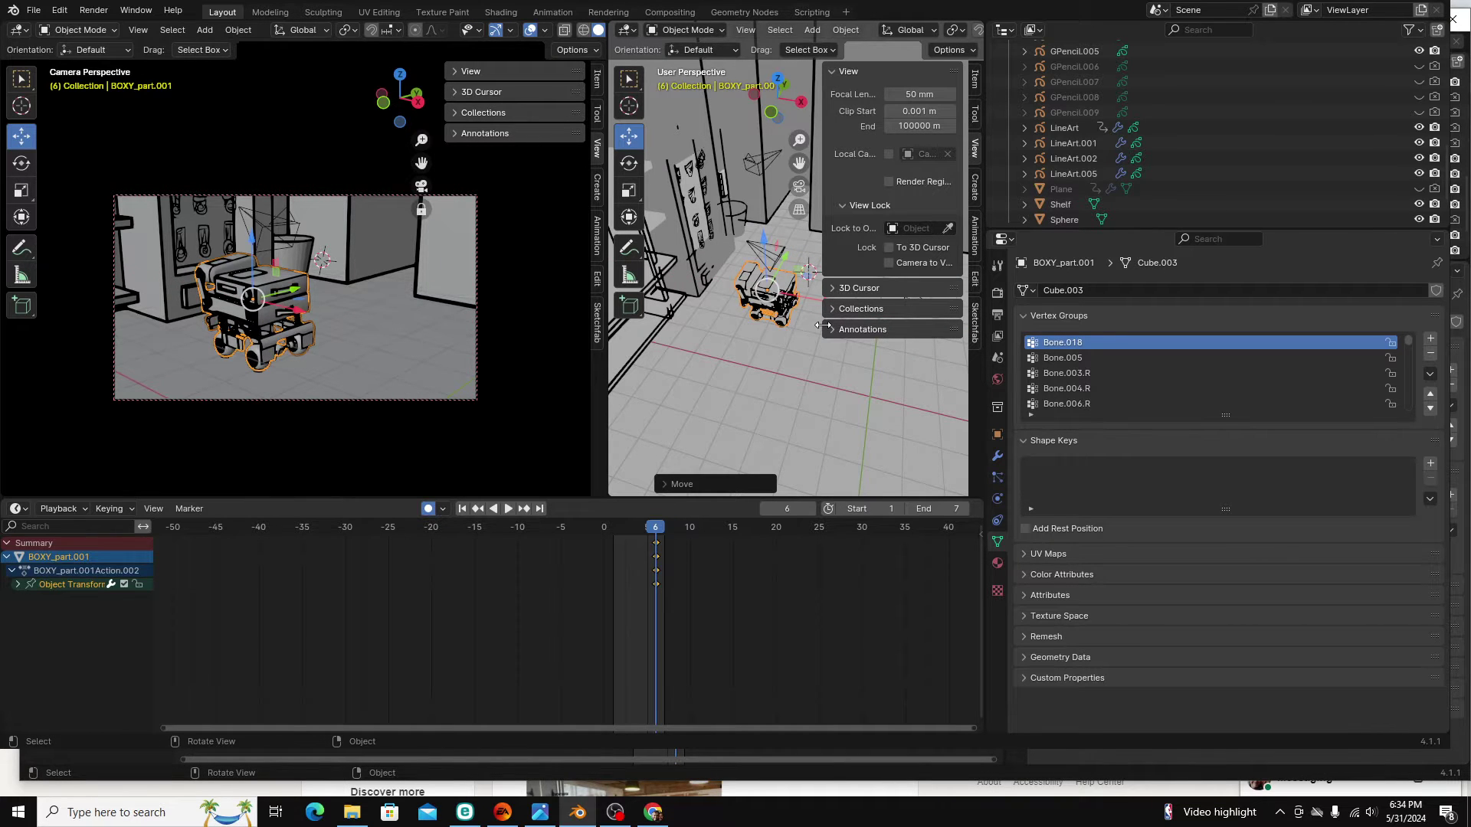
Orbit the view to check the robot's placement and reselect it
{"action": "middle_click_drag", "start_coordinate": [790, 371], "coordinate": [710, 145]}
{"action": "left_click", "coordinate": [734, 245]}
{"action": "middle_click_drag", "start_coordinate": [734, 246], "coordinate": [748, 366]}
{"action": "left_click", "coordinate": [747, 305]}
{"action": "scroll", "coordinate": [748, 366], "scroll_direction": "up", "scroll_amount": 4}
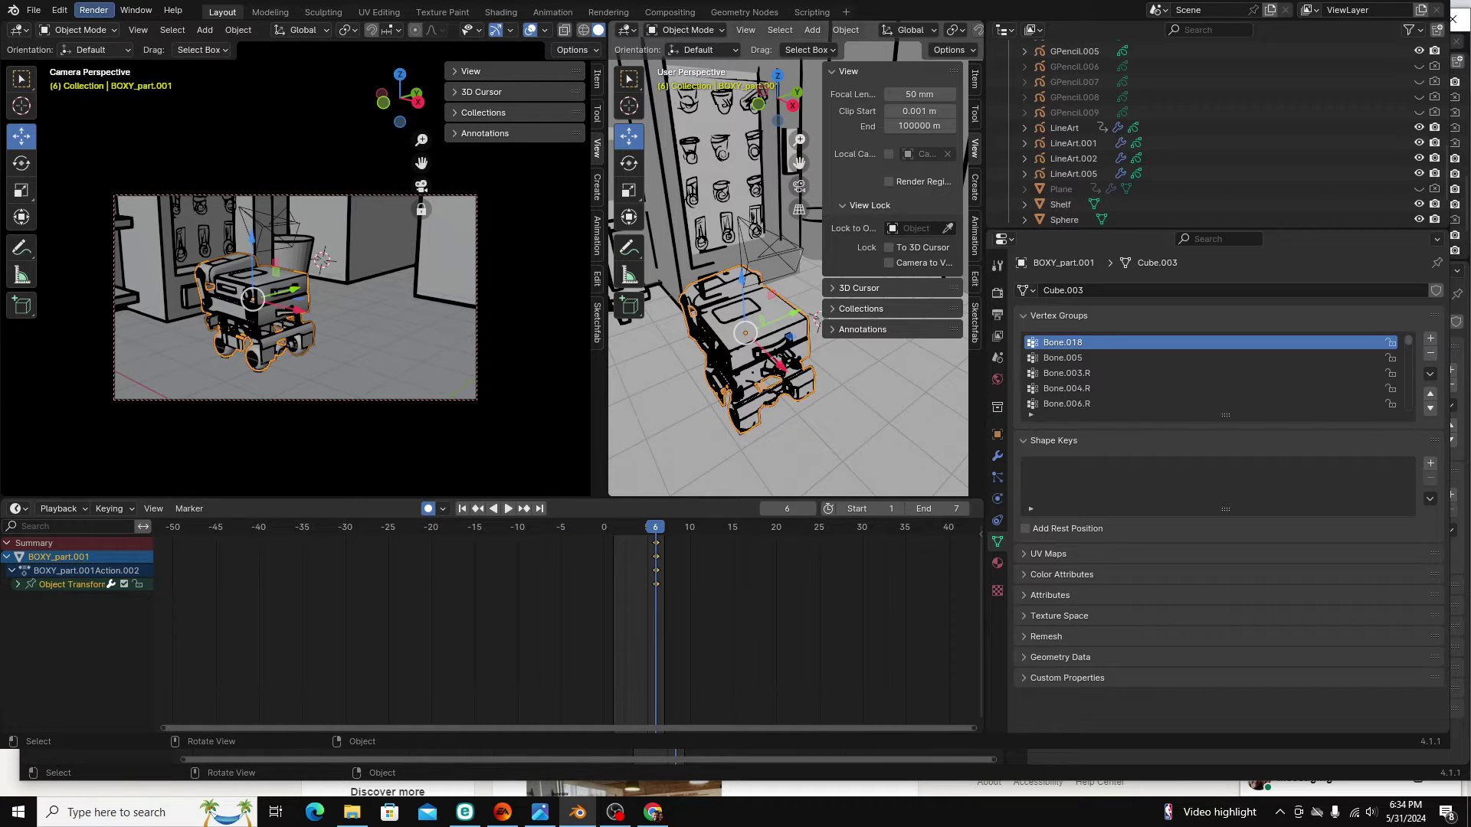
Discard storyboard.blend for a new General scene and orbit its locked camera to a new angle
{"action": "left_click", "coordinate": [35, 12]}
{"action": "mouse_move", "coordinate": [53, 28]}
{"action": "left_click", "coordinate": [213, 31]}
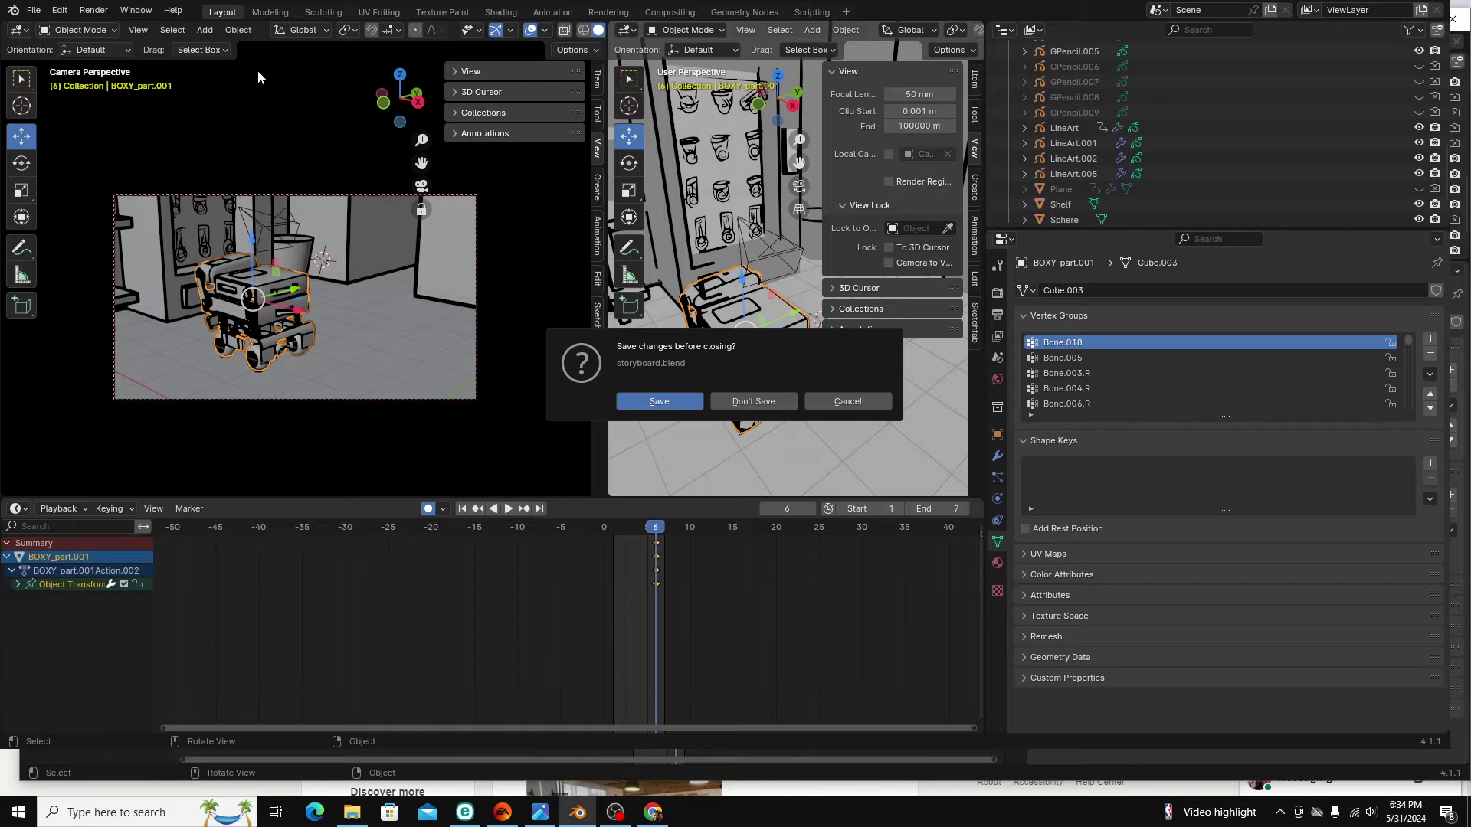
{"action": "left_click", "coordinate": [638, 400]}
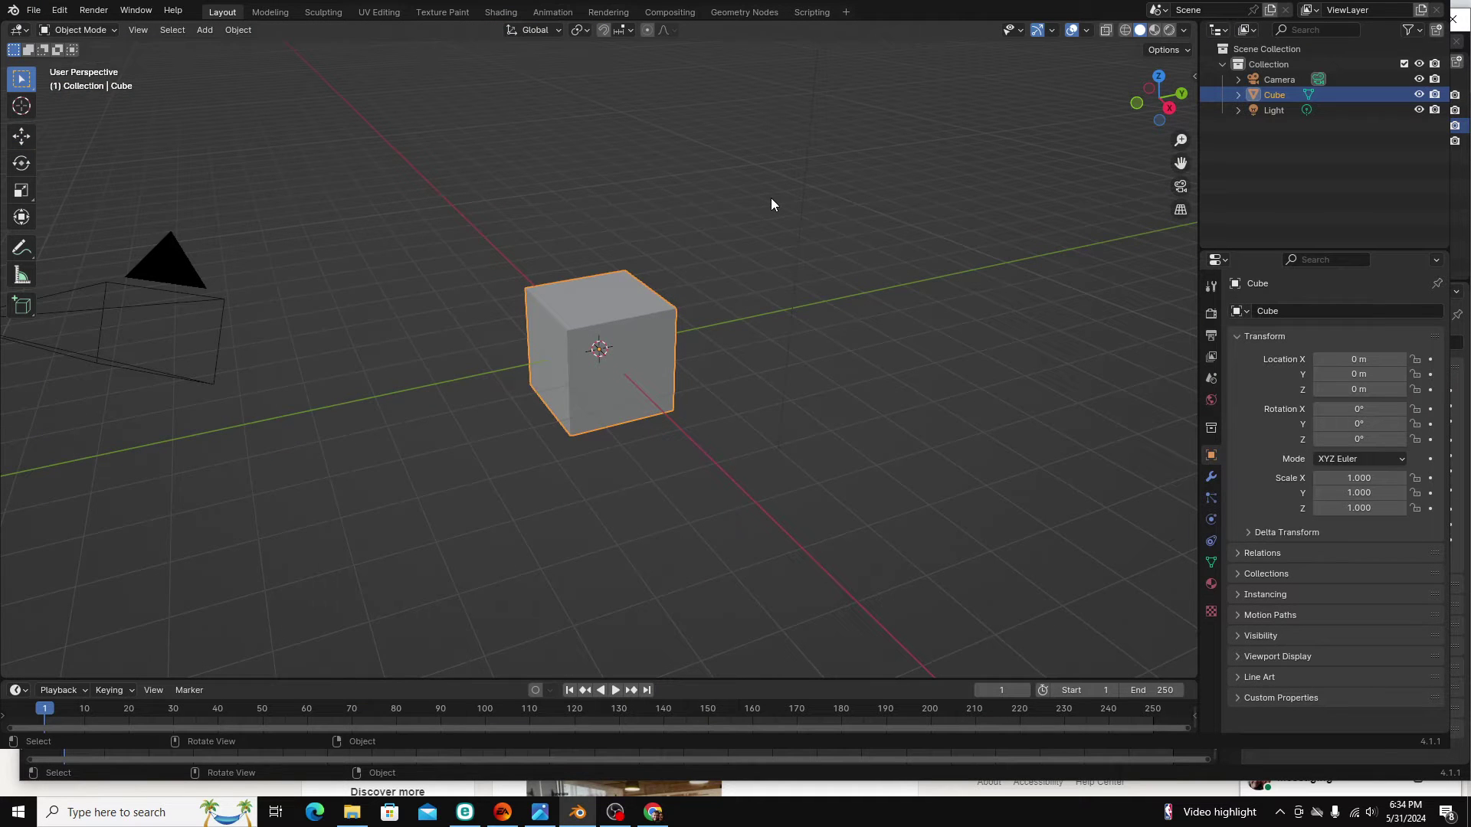
{"action": "scroll", "coordinate": [677, 352], "scroll_direction": "up", "scroll_amount": 5}
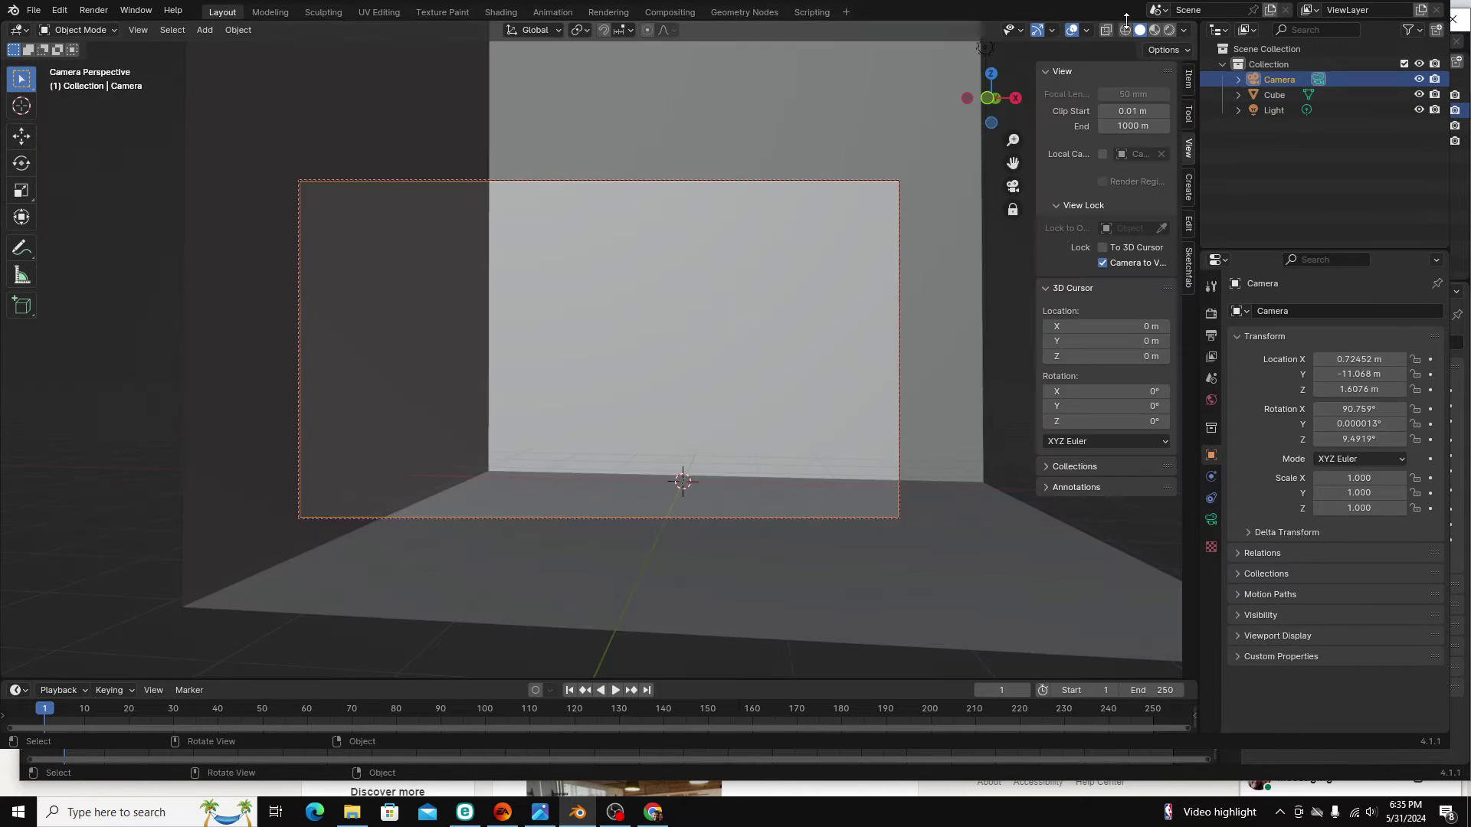
{"action": "middle_click_drag", "start_coordinate": [611, 522], "coordinate": [715, 541]}
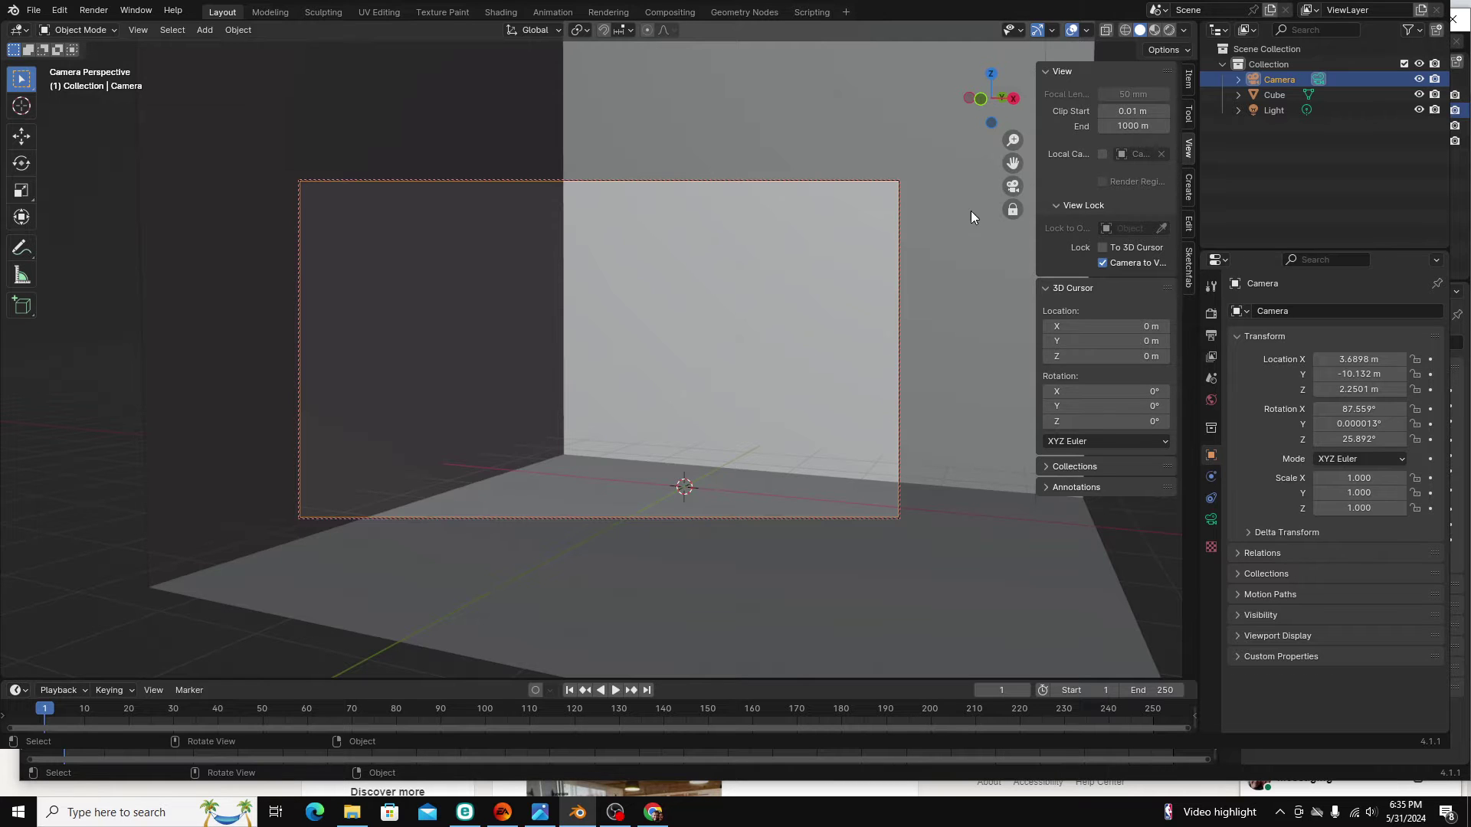
With the Cube selected, add a Grease Pencil Object Line Art outline from the Shift+A menu
{"action": "left_click", "coordinate": [703, 134]}
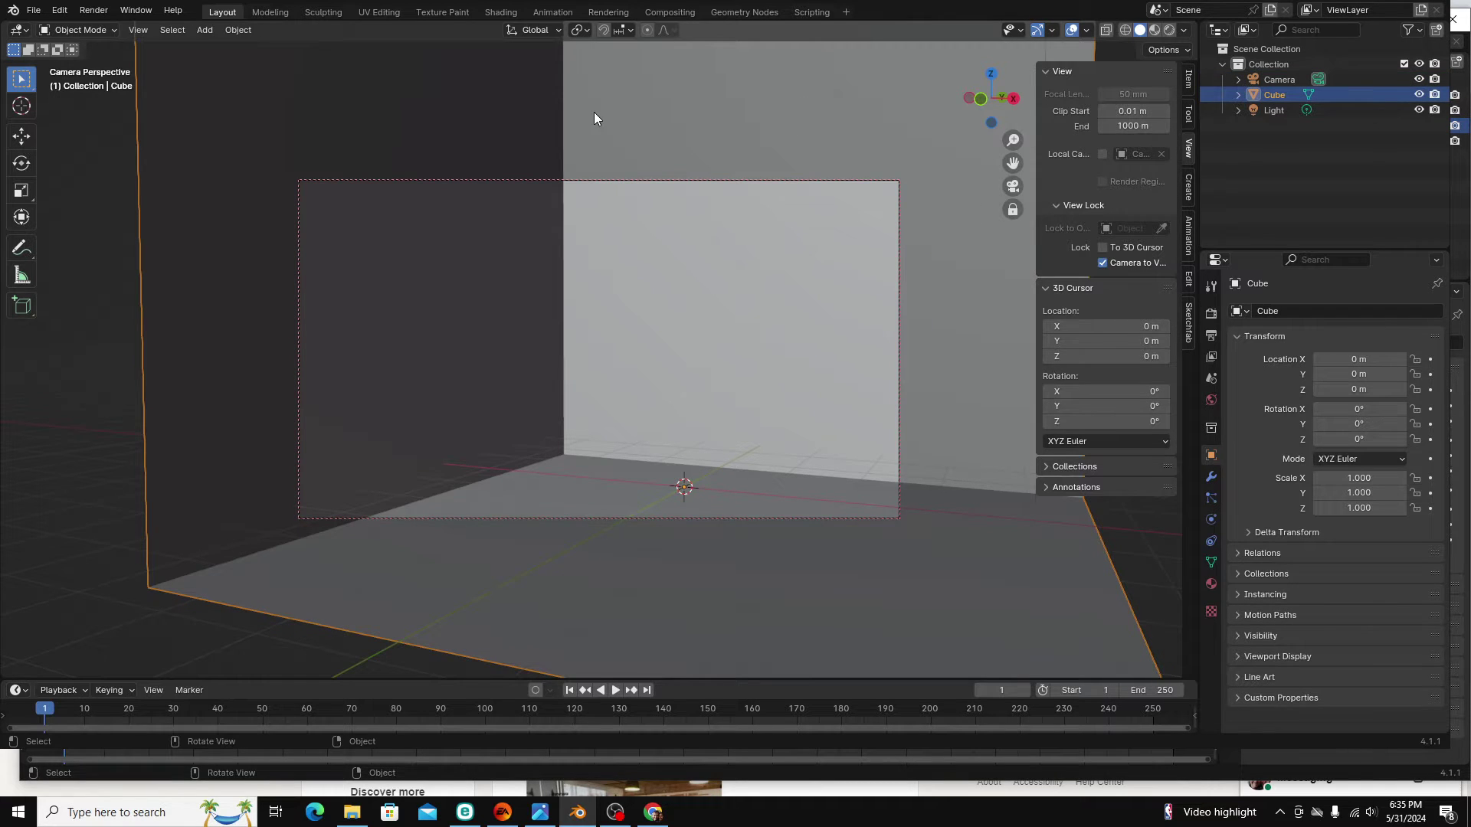
{"action": "key", "text": "shift+a"}
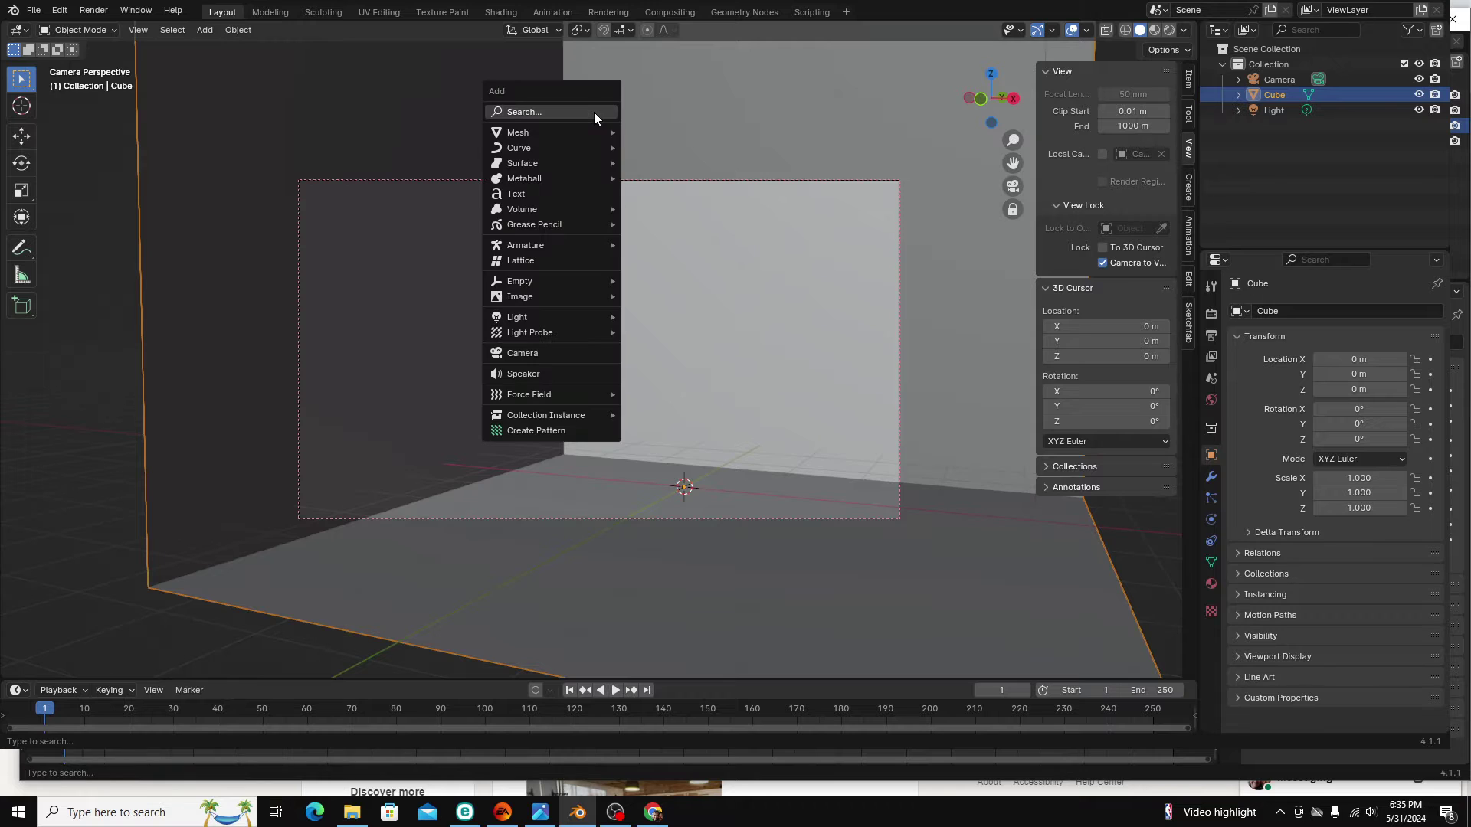
{"action": "mouse_move", "coordinate": [590, 234]}
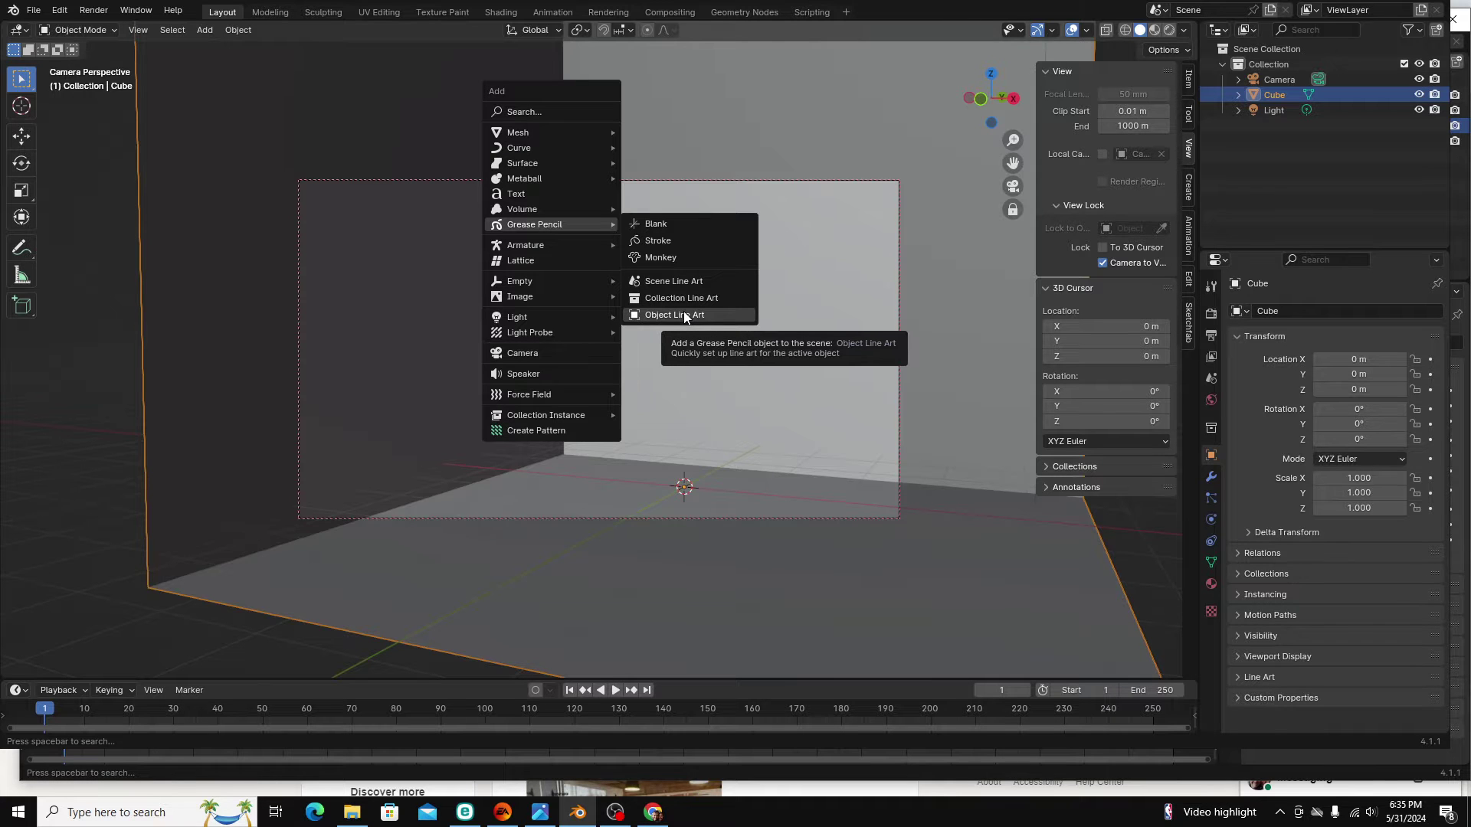
{"action": "key", "text": "shift+a"}
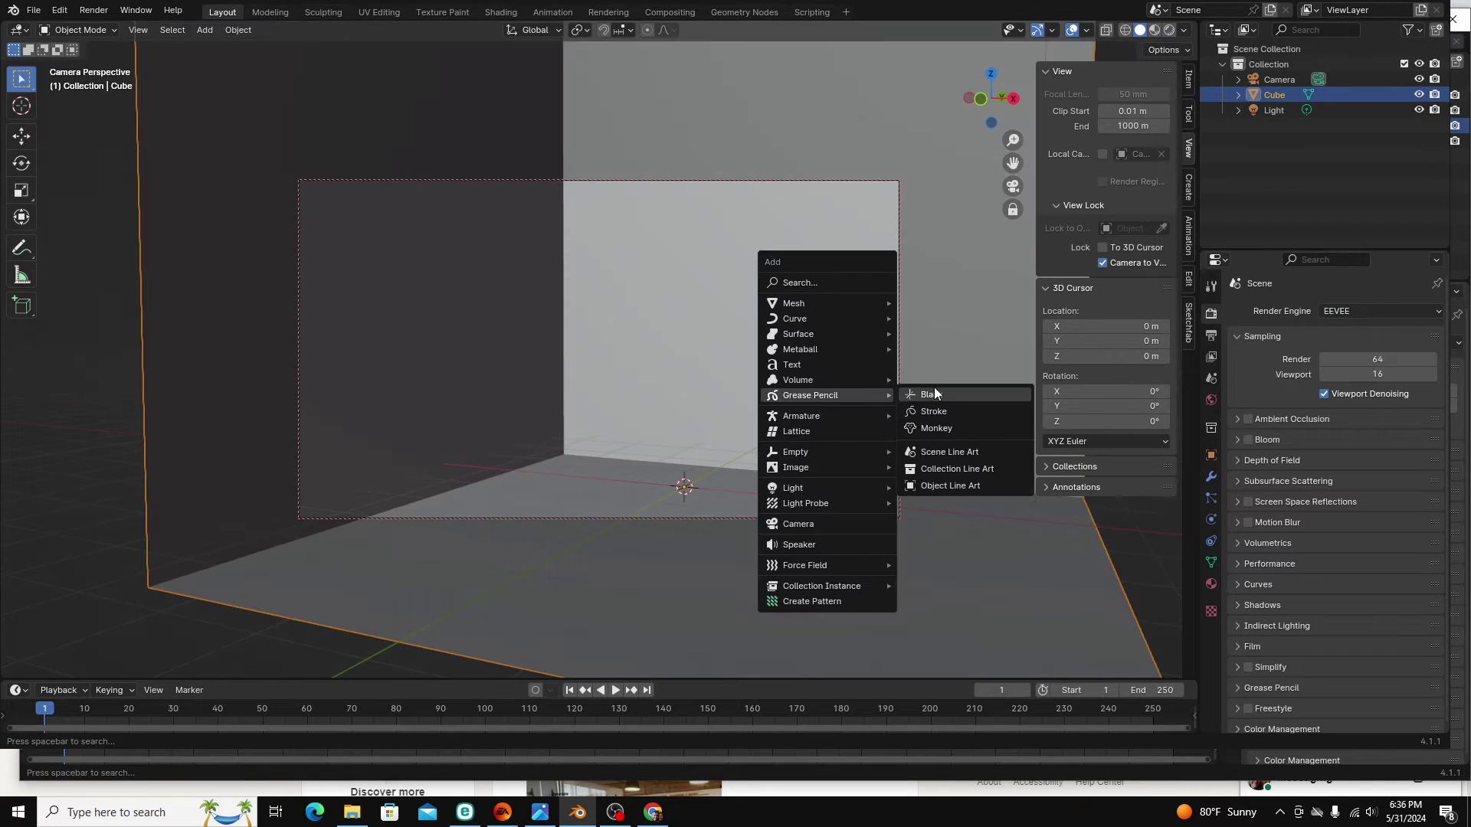
{"action": "left_click", "coordinate": [953, 485]}
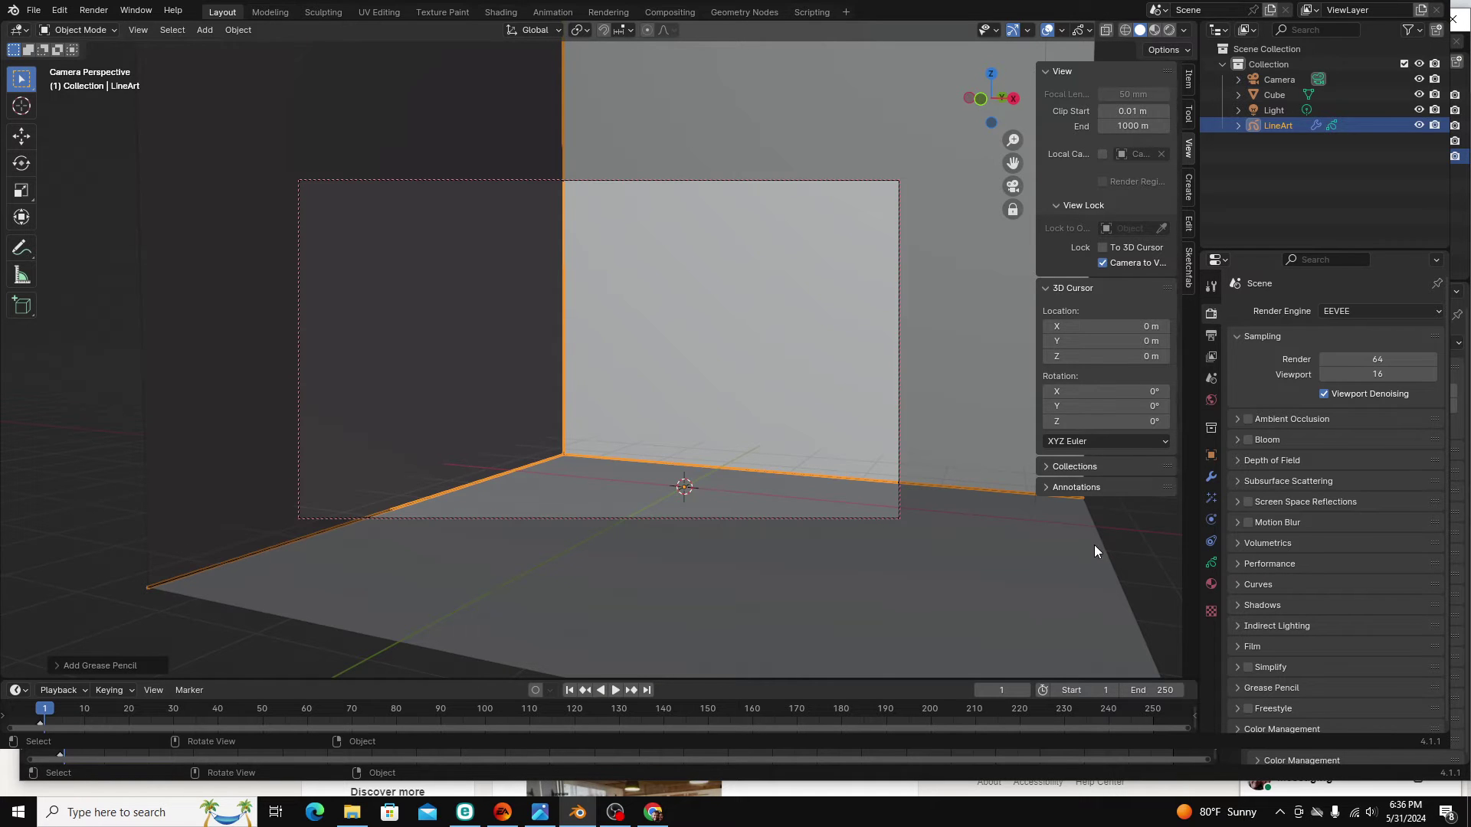
{"action": "key", "text": "alt+a"}
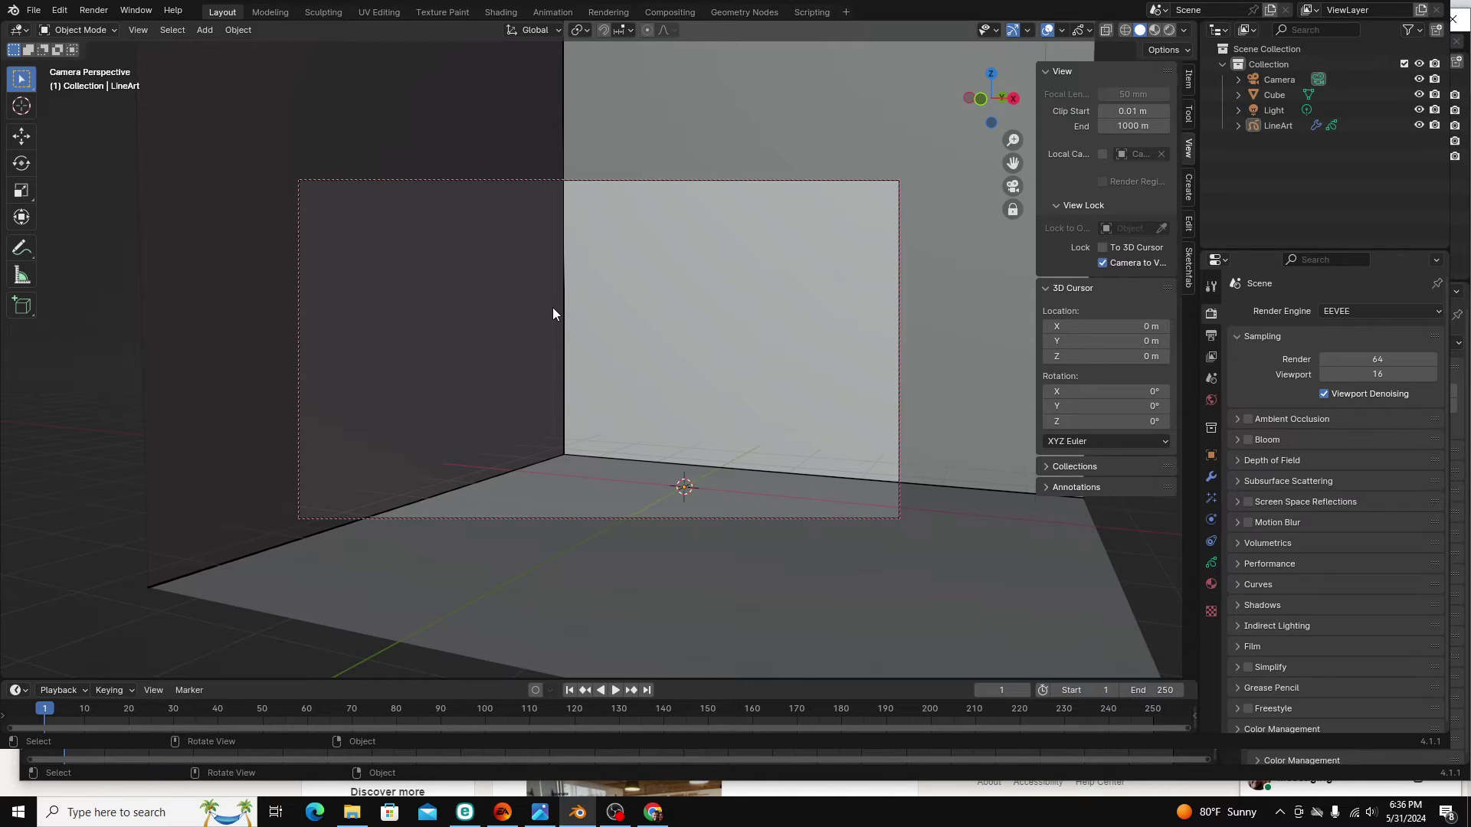
{"action": "left_click", "coordinate": [943, 328]}
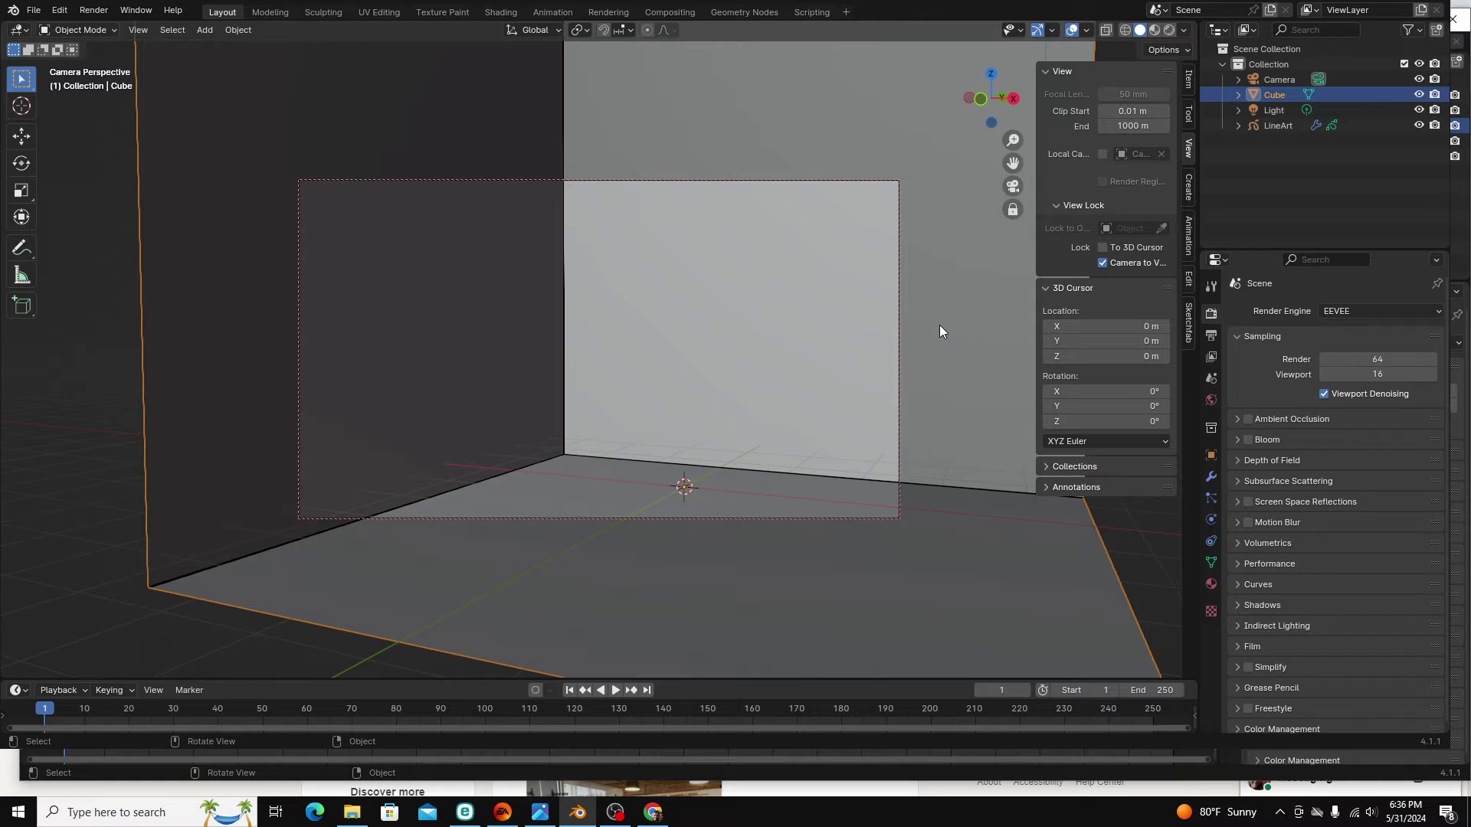
{"action": "left_click", "coordinate": [1278, 127]}
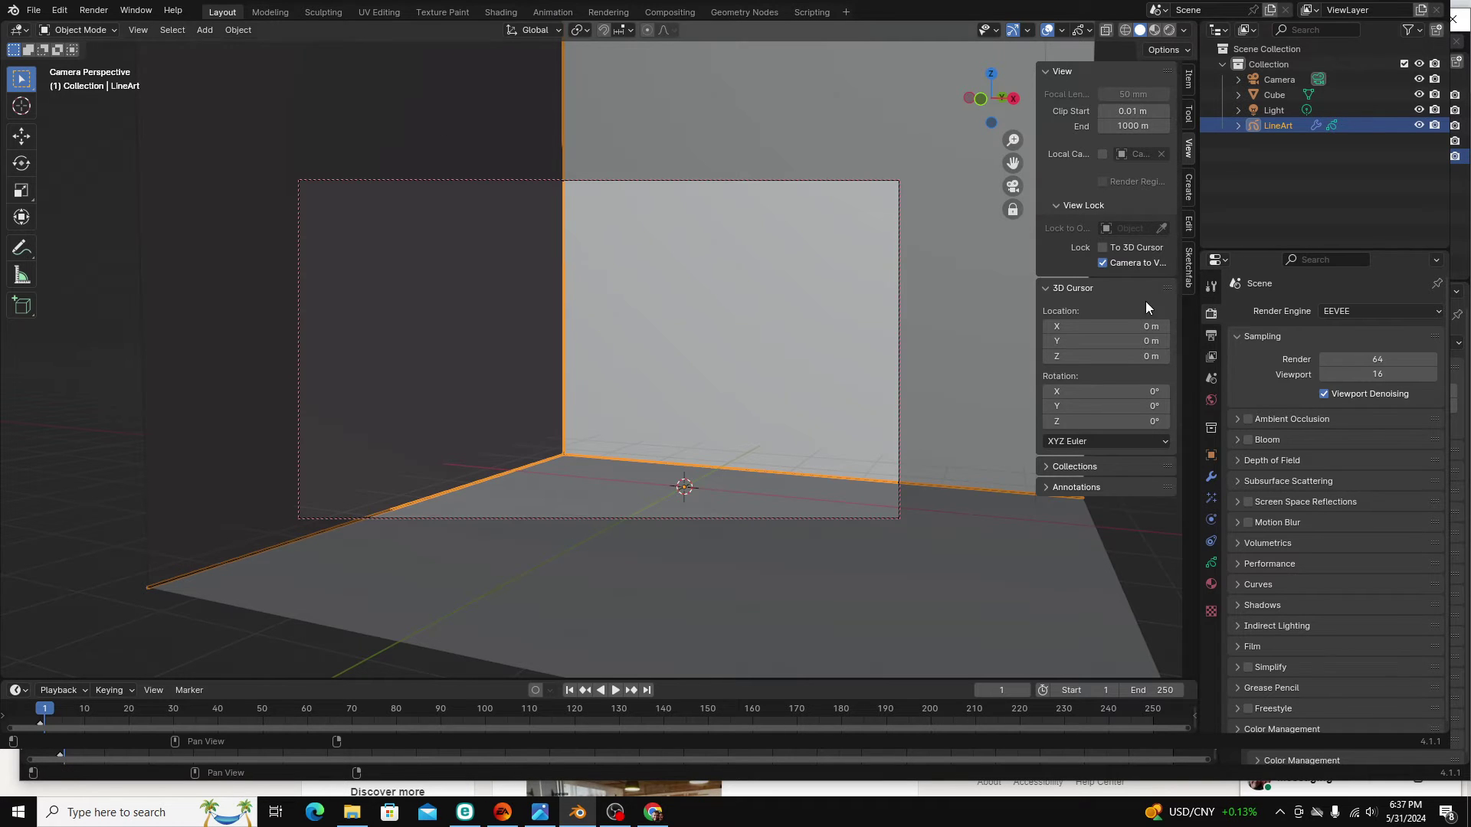
Set the LineArt modifier's Line Thickness to 110
{"action": "left_click", "coordinate": [1210, 483]}
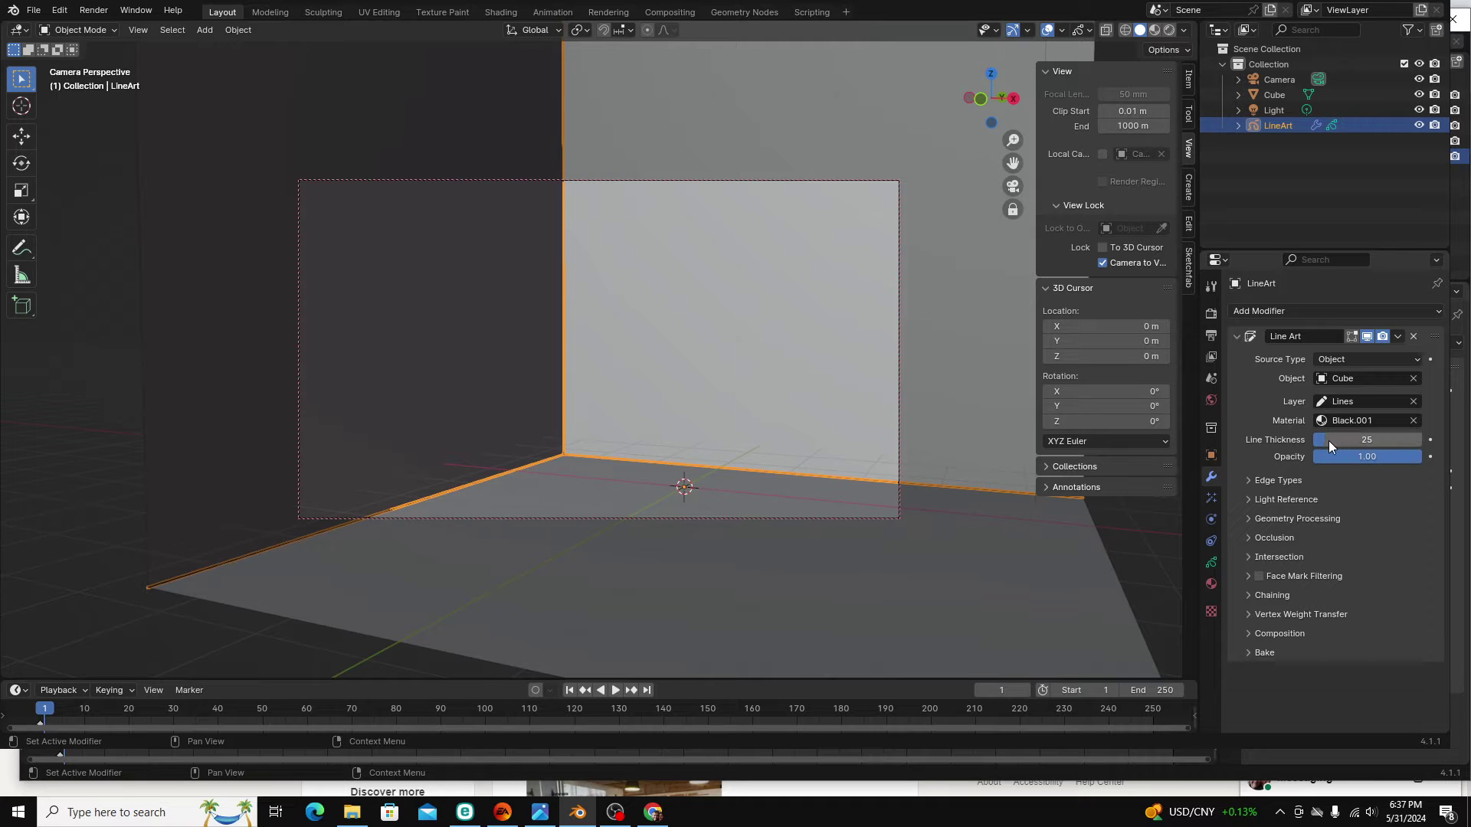
{"action": "left_click_drag", "start_coordinate": [1328, 439], "coordinate": [1422, 440]}
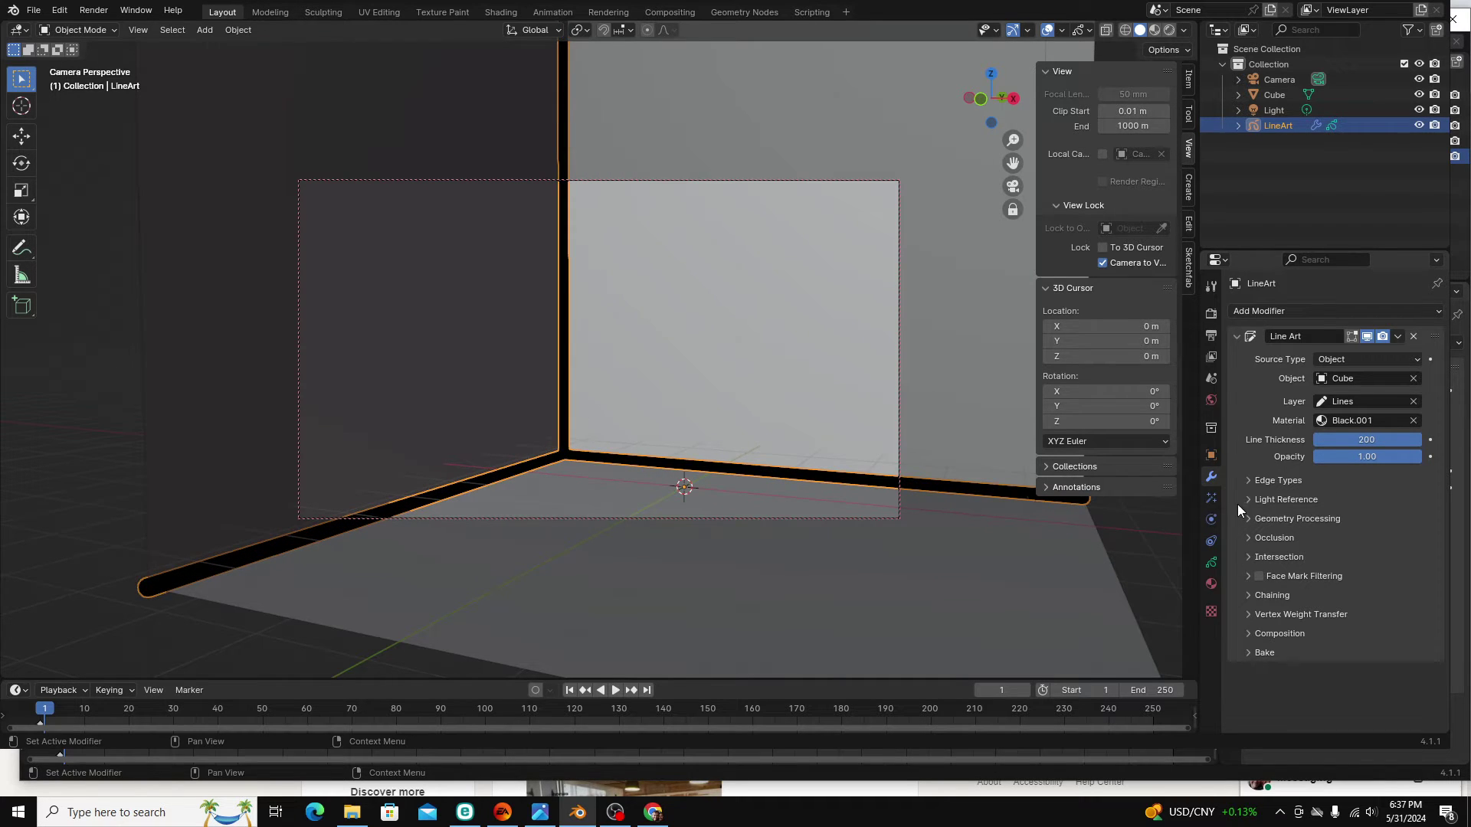
{"action": "left_click", "coordinate": [794, 549]}
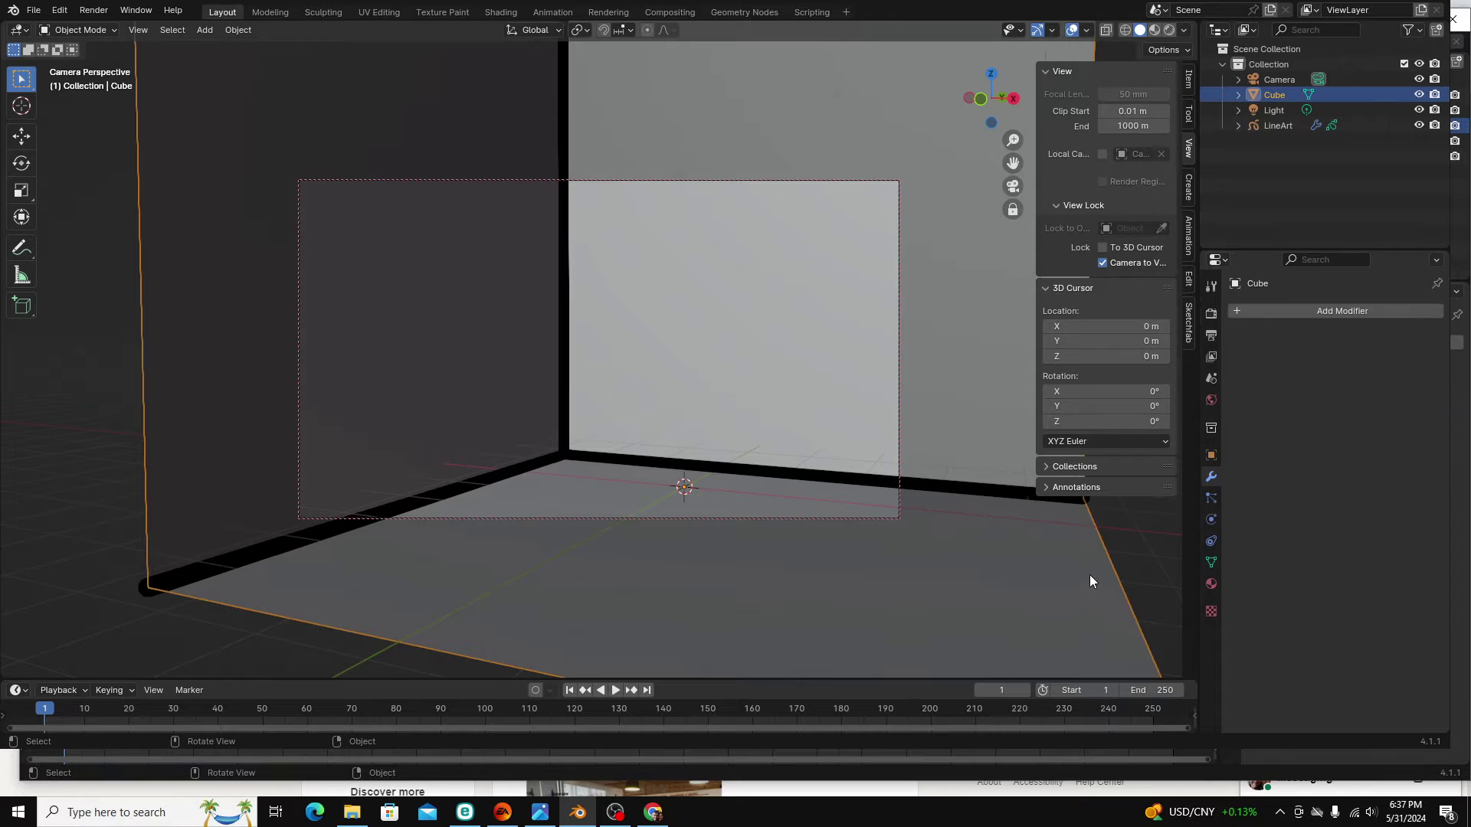
{"action": "left_click", "coordinate": [1278, 125]}
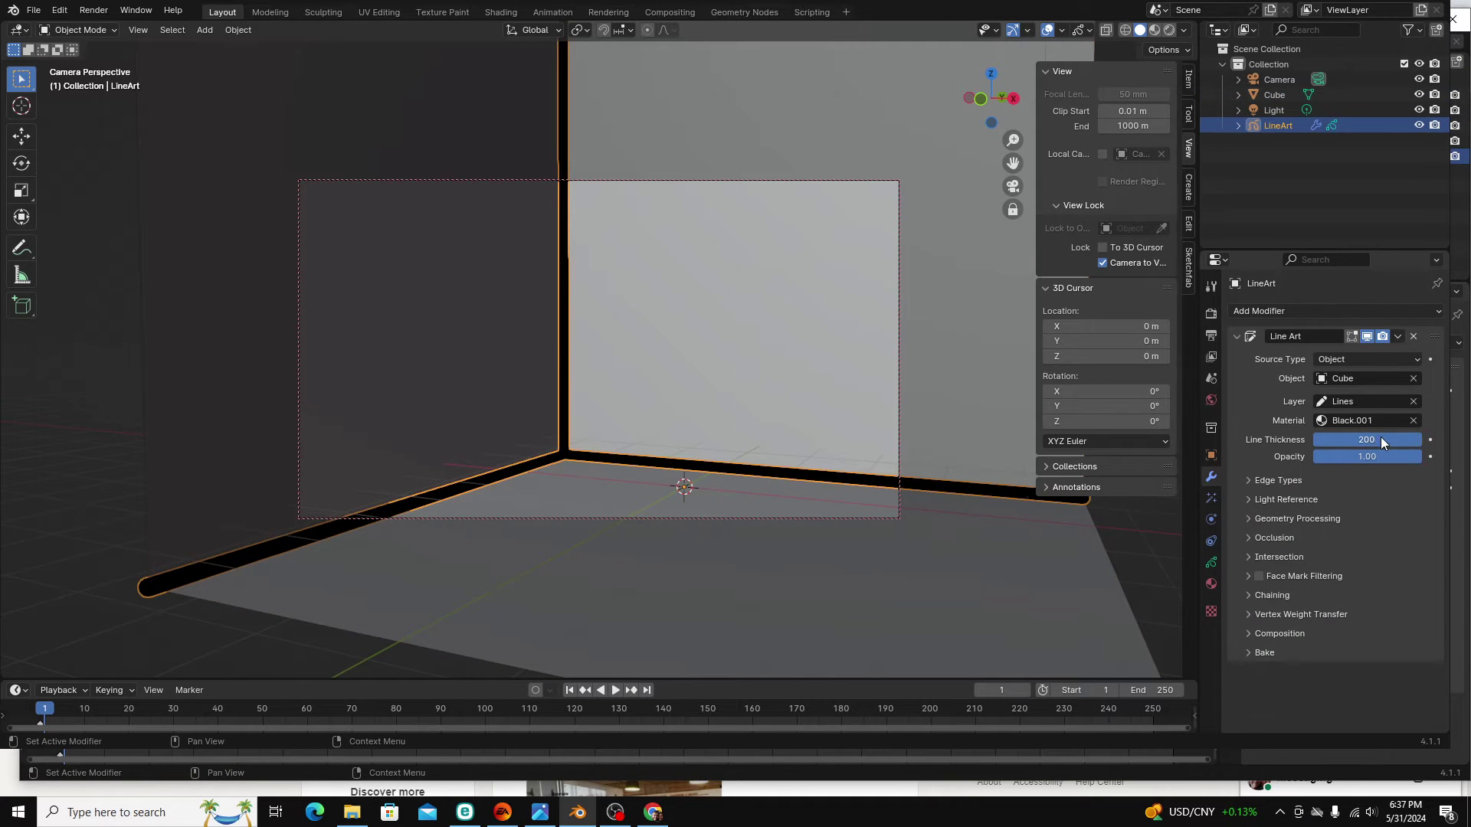
{"action": "mouse_move", "coordinate": [1381, 437]}
{"action": "left_mouse_down"}
{"action": "mouse_move", "coordinate": [1315, 438]}
{"action": "mouse_move", "coordinate": [1378, 438]}
{"action": "left_mouse_up"}
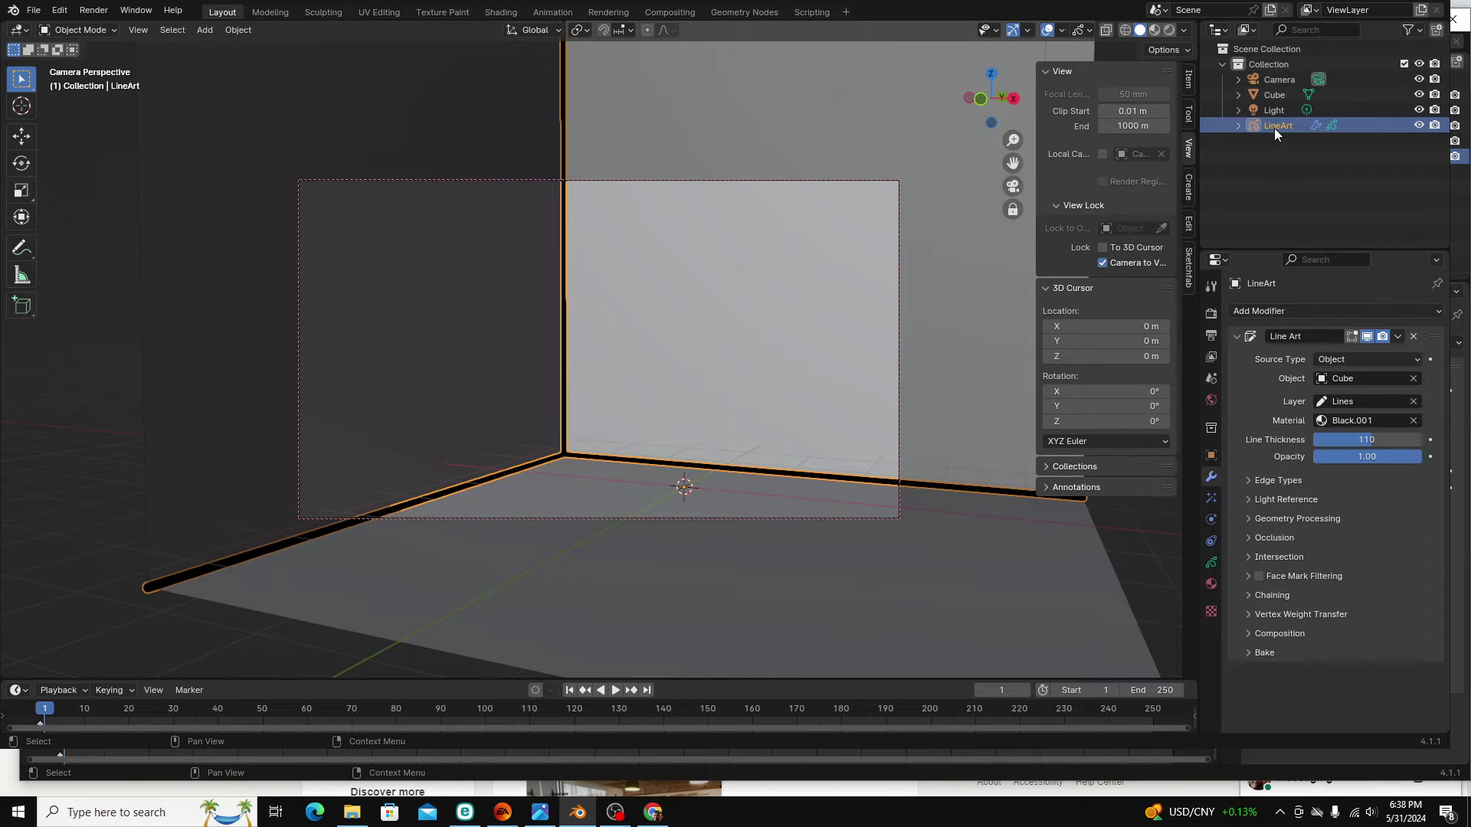
Remove the MultipleStrokes and Noise modifiers, leaving only Line Art
{"action": "left_click", "coordinate": [1255, 311]}
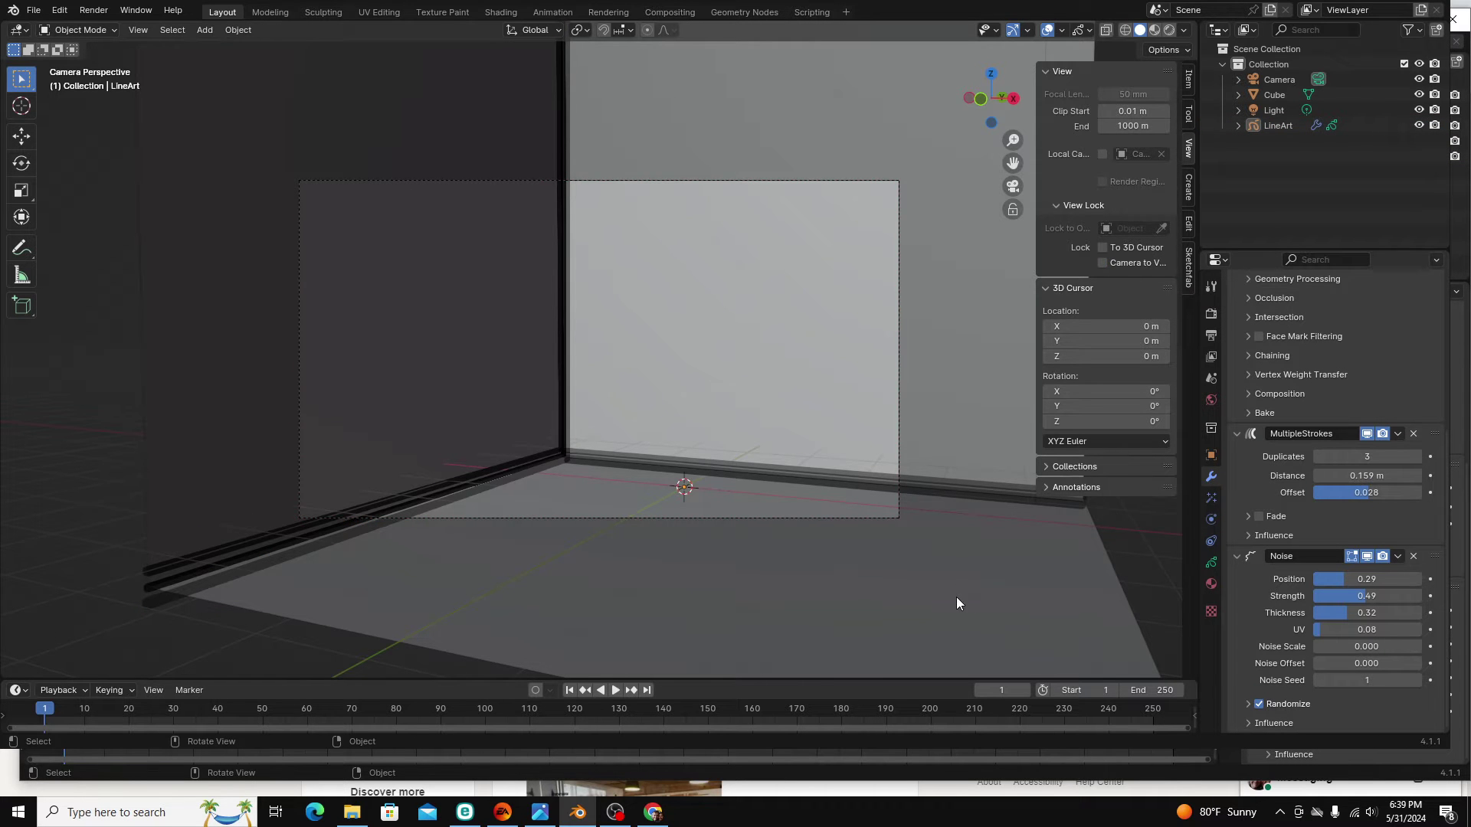
{"action": "scroll", "coordinate": [954, 556], "scroll_direction": "down", "scroll_amount": 3}
{"action": "scroll", "coordinate": [848, 491], "scroll_direction": "up", "scroll_amount": 6}
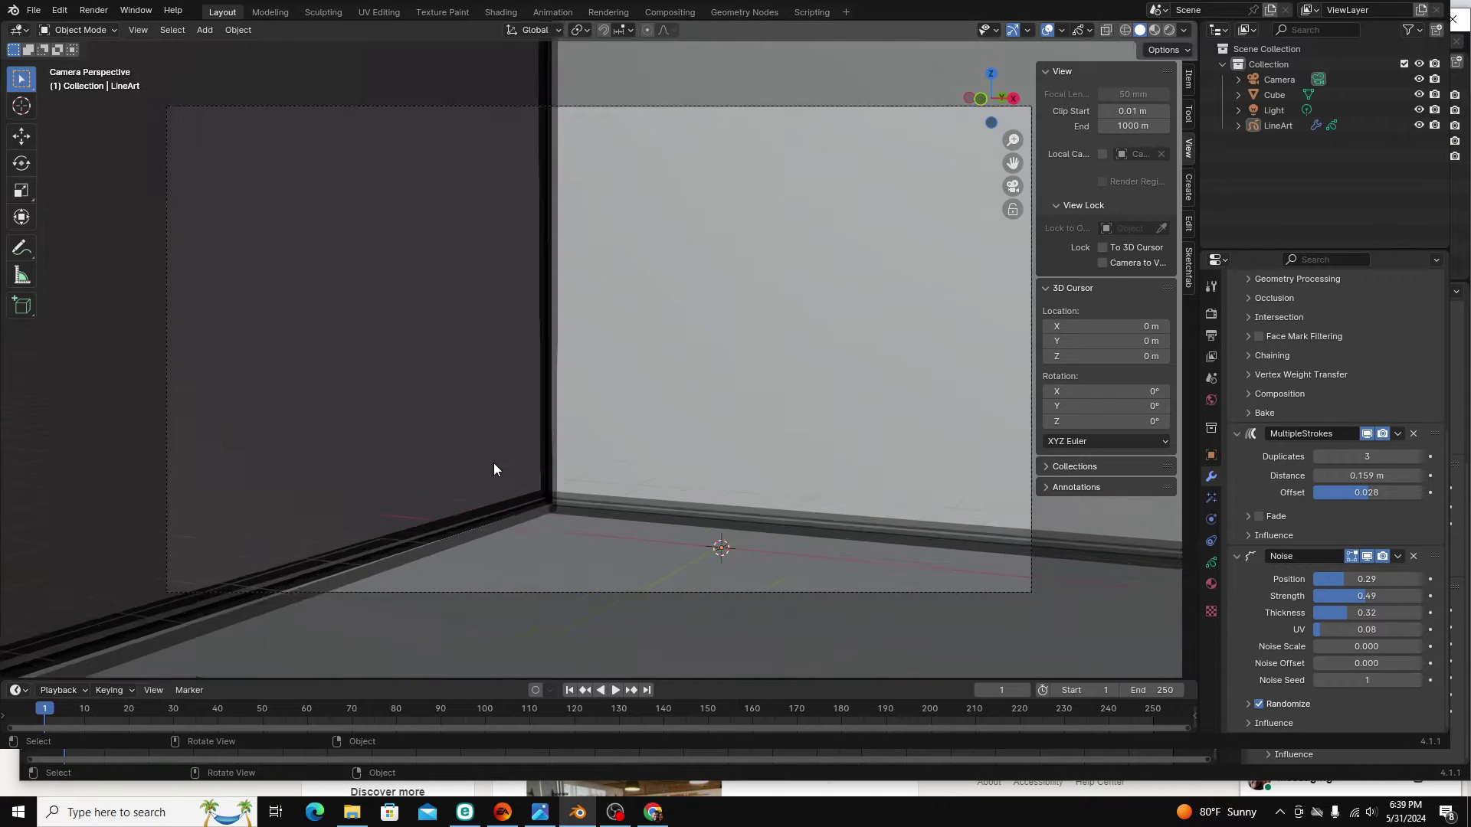
{"action": "scroll", "coordinate": [492, 466], "scroll_direction": "up", "scroll_amount": 2}
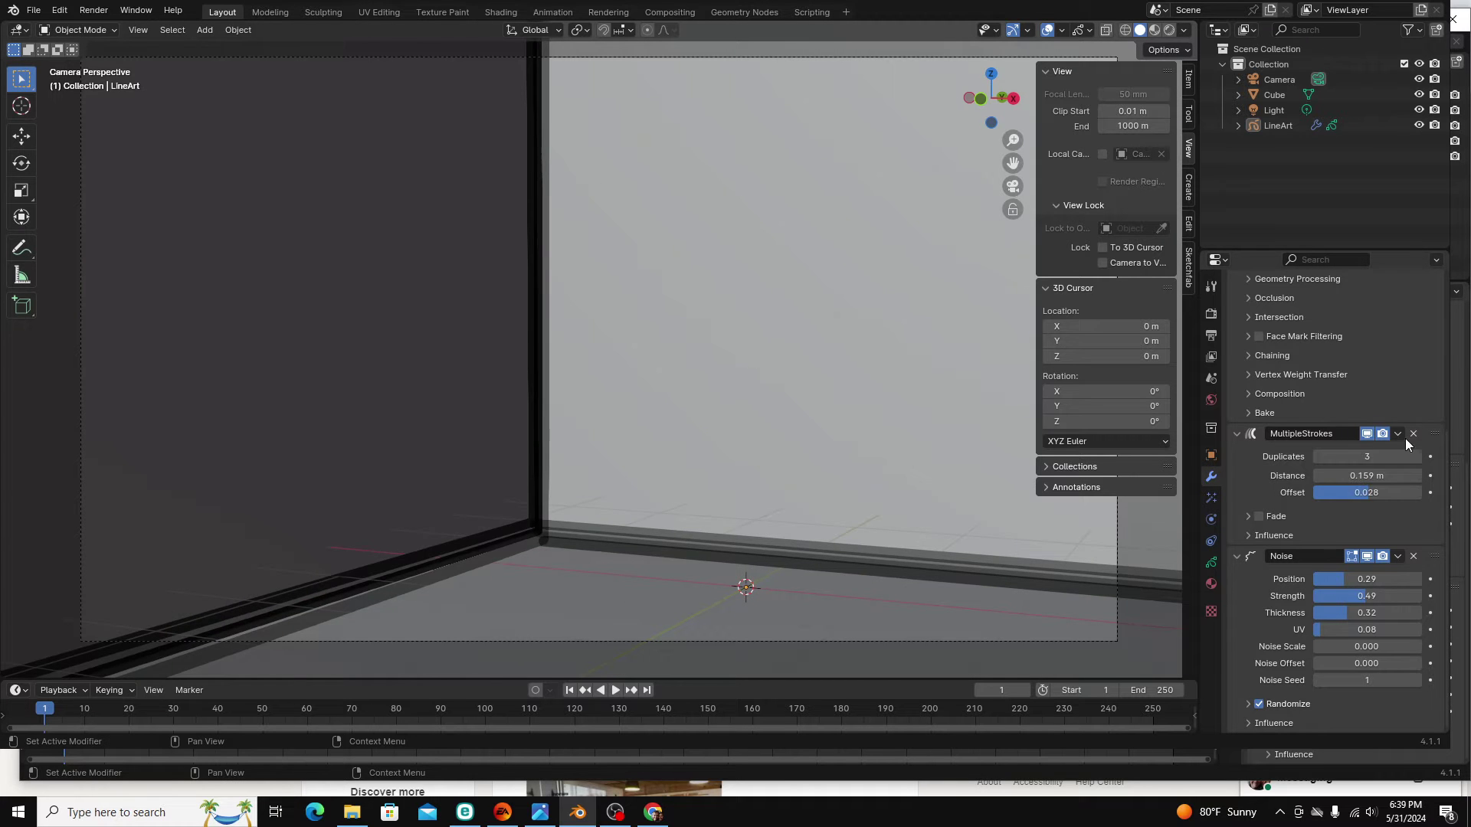
{"action": "left_click", "coordinate": [1411, 434]}
{"action": "left_click", "coordinate": [1413, 556]}
{"action": "scroll", "coordinate": [618, 449], "scroll_direction": "down", "scroll_amount": 2}
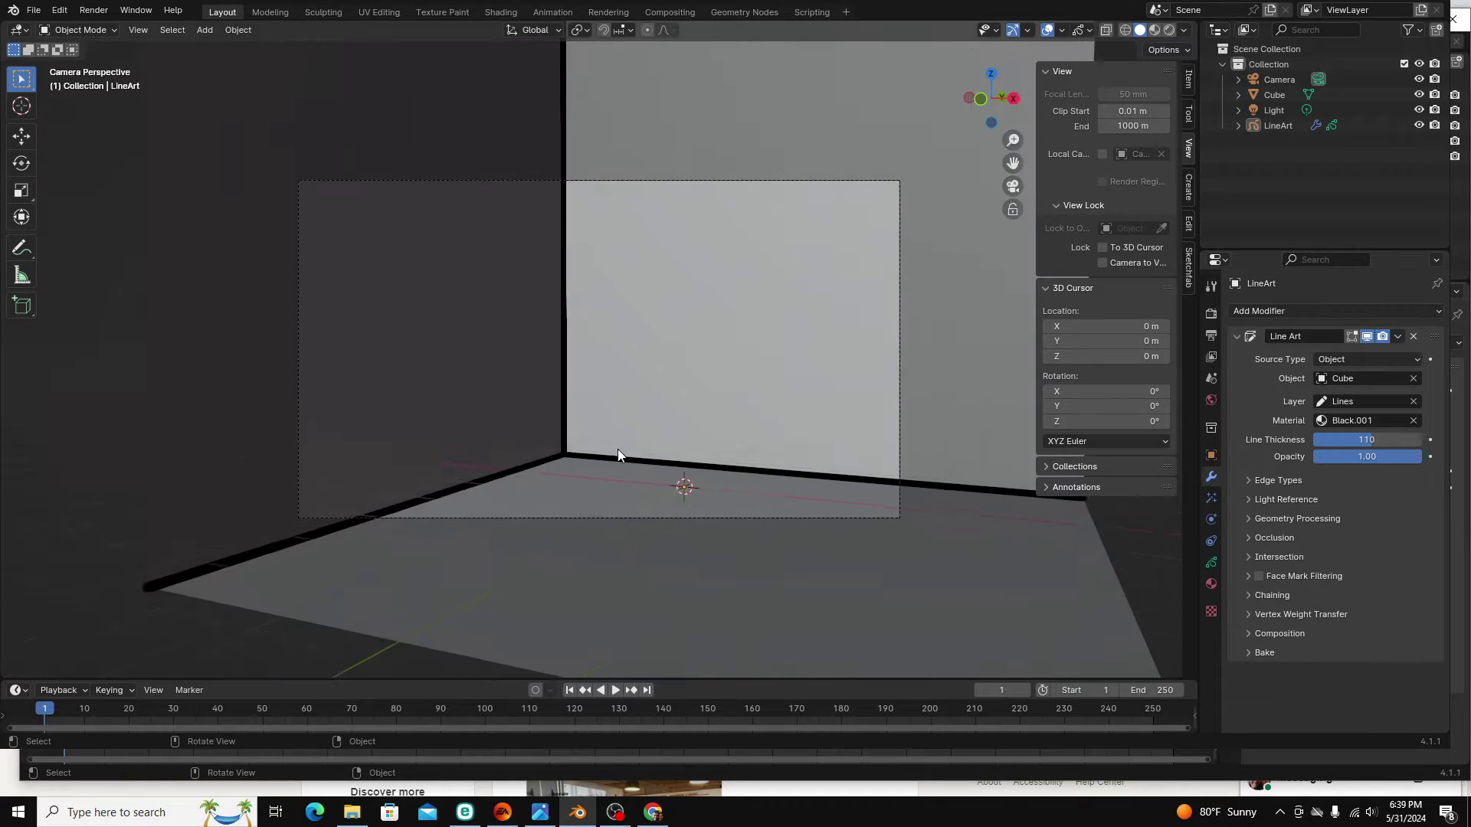
Add a Monkey mesh and raise Suzanne up off the floor
{"action": "scroll", "coordinate": [727, 493], "scroll_direction": "up", "scroll_amount": 2}
{"action": "middle_click_drag", "start_coordinate": [728, 493], "coordinate": [686, 281]}
{"action": "scroll", "coordinate": [722, 337], "scroll_direction": "down", "scroll_amount": 2}
{"action": "scroll", "coordinate": [659, 416], "scroll_direction": "up", "scroll_amount": 2}
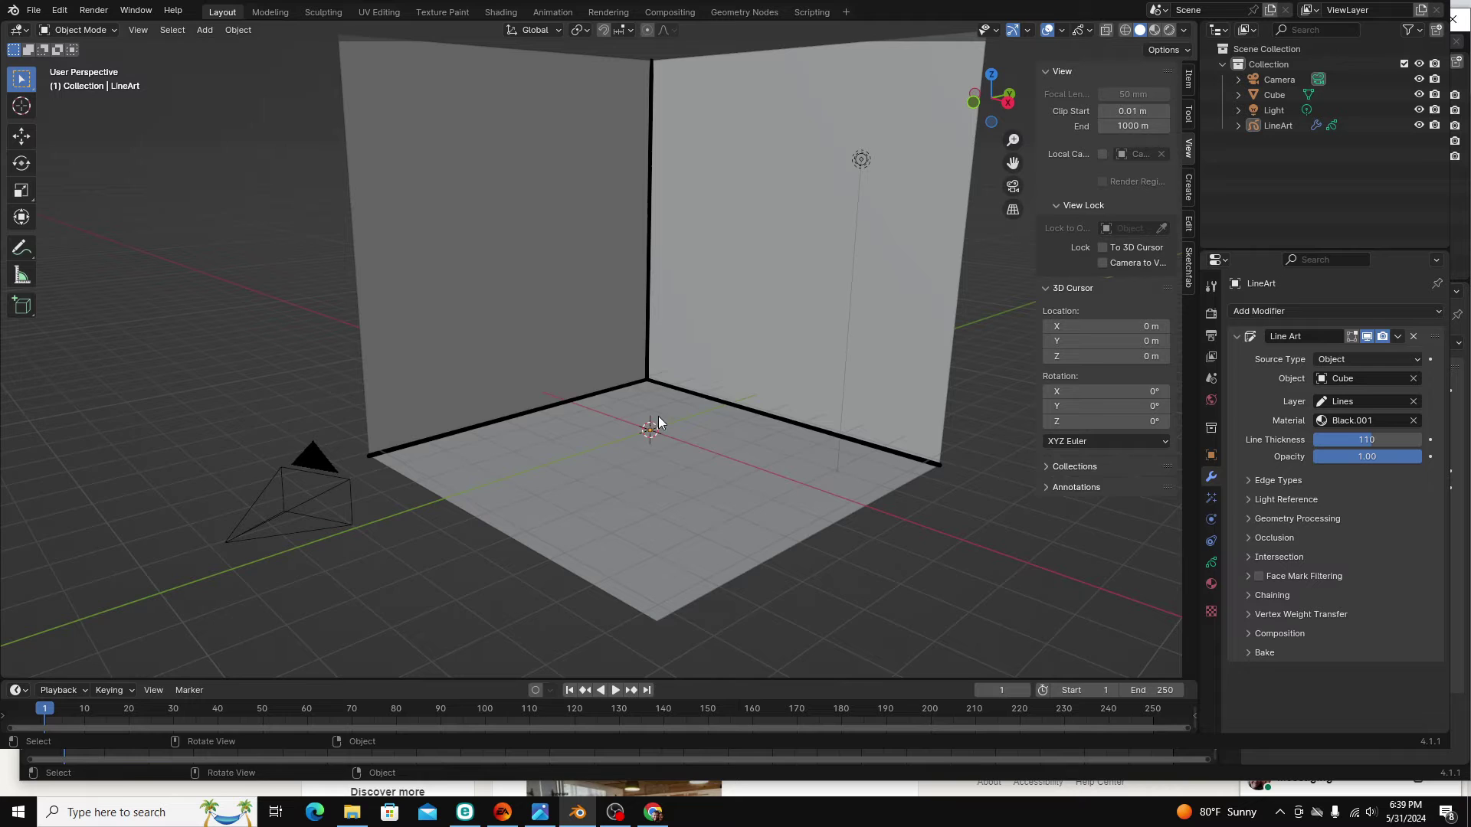
{"action": "key", "text": "shift+a"}
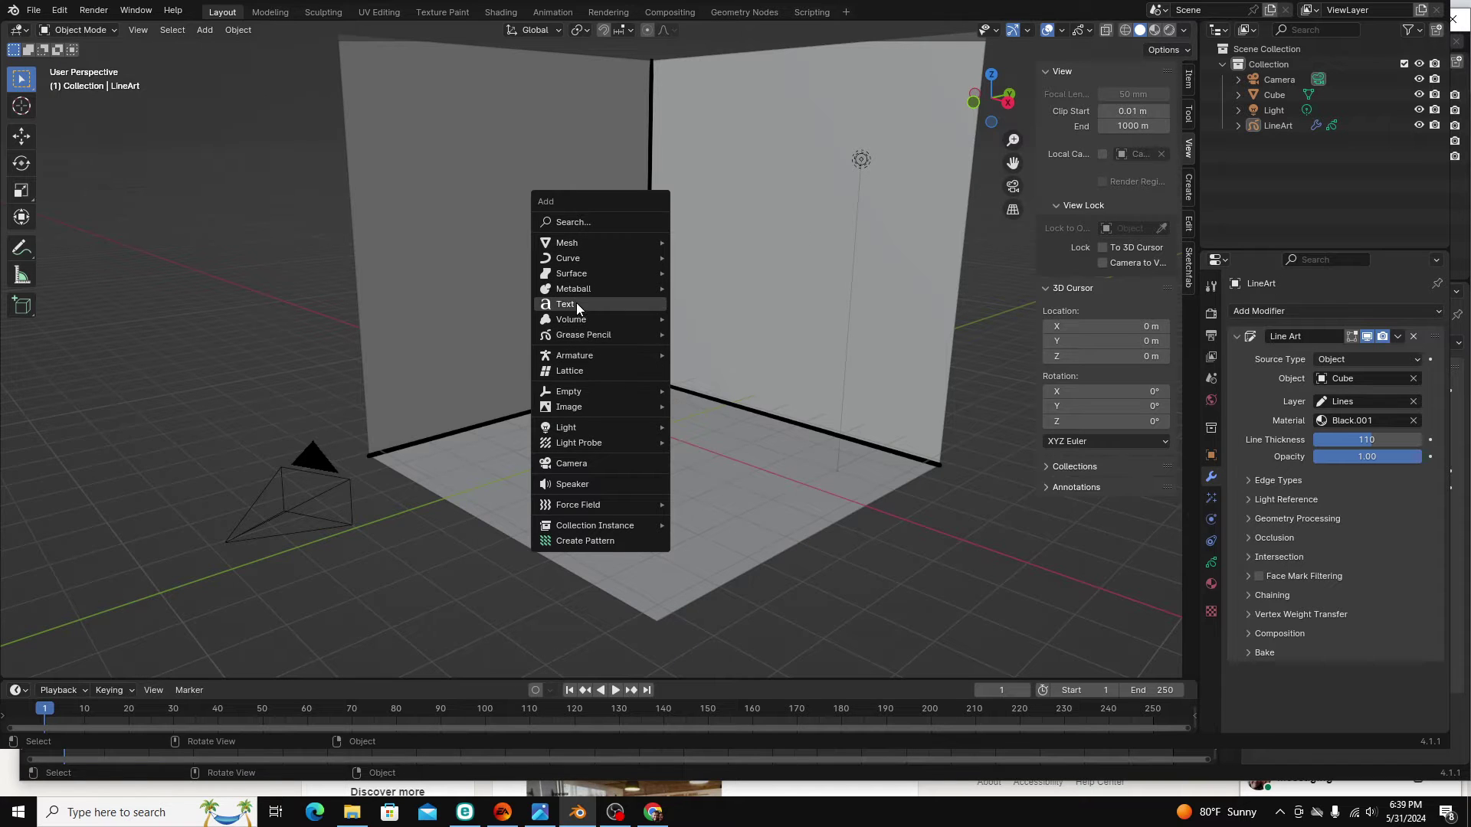
{"action": "mouse_move", "coordinate": [582, 242]}
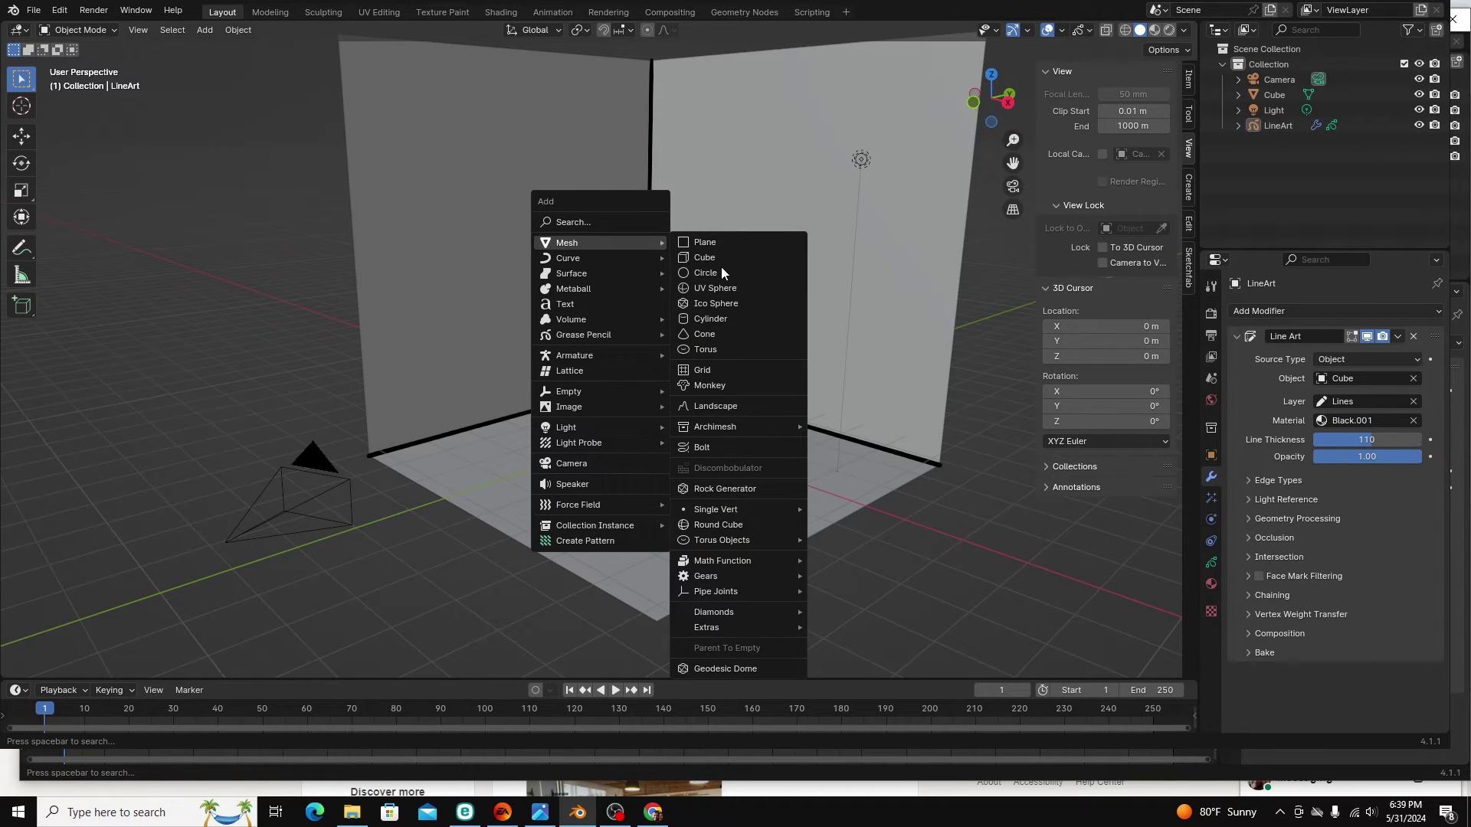
{"action": "left_click", "coordinate": [714, 386]}
{"action": "key", "text": "shift+space"}
{"action": "key", "text": "g"}
{"action": "left_click_drag", "start_coordinate": [650, 383], "coordinate": [645, 334]}
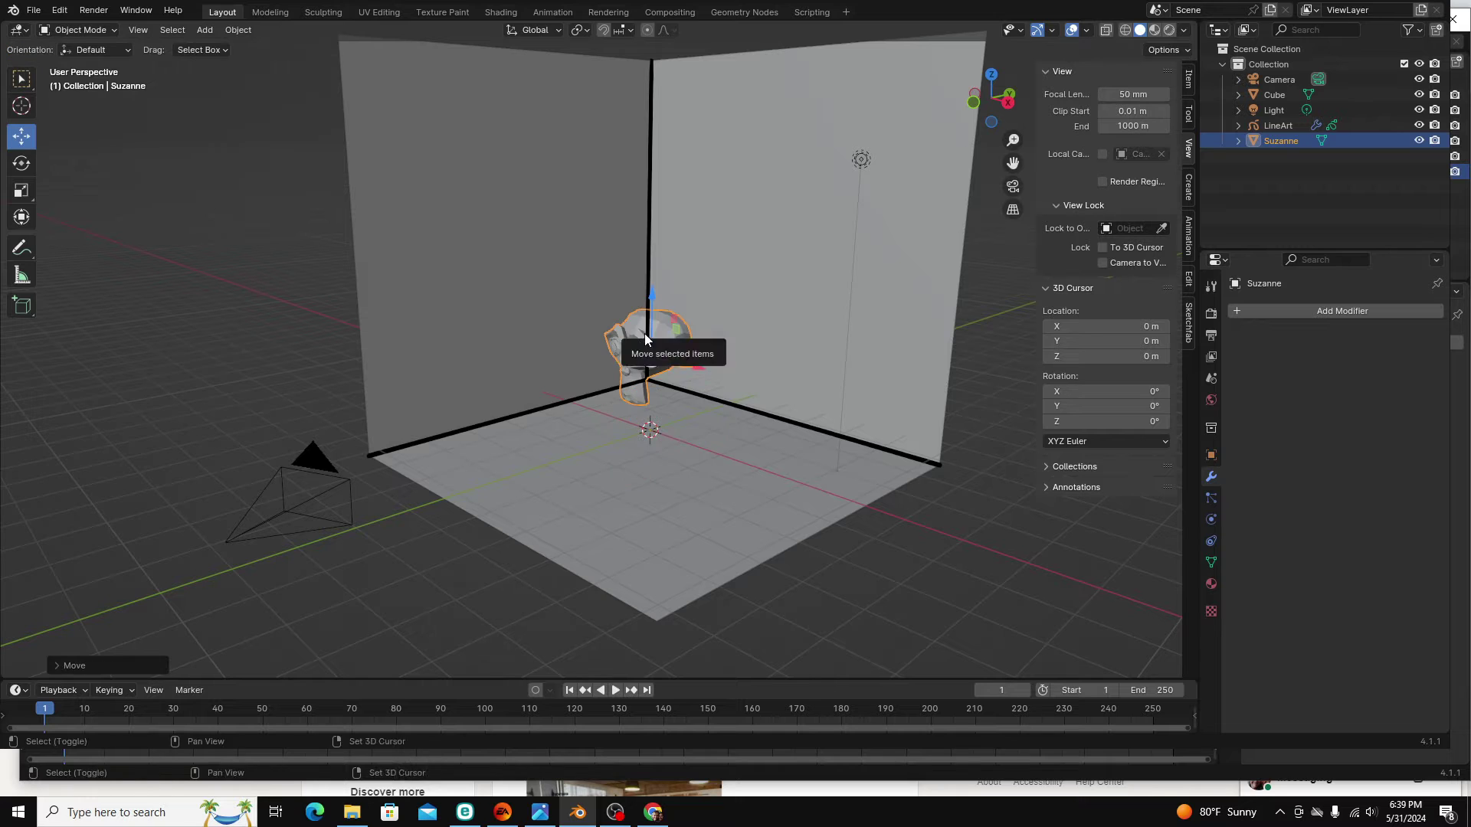
Add an Object Line Art outline for Suzanne, deselect it and return to camera view
{"action": "key", "text": "shift+a"}
{"action": "mouse_move", "coordinate": [613, 426]}
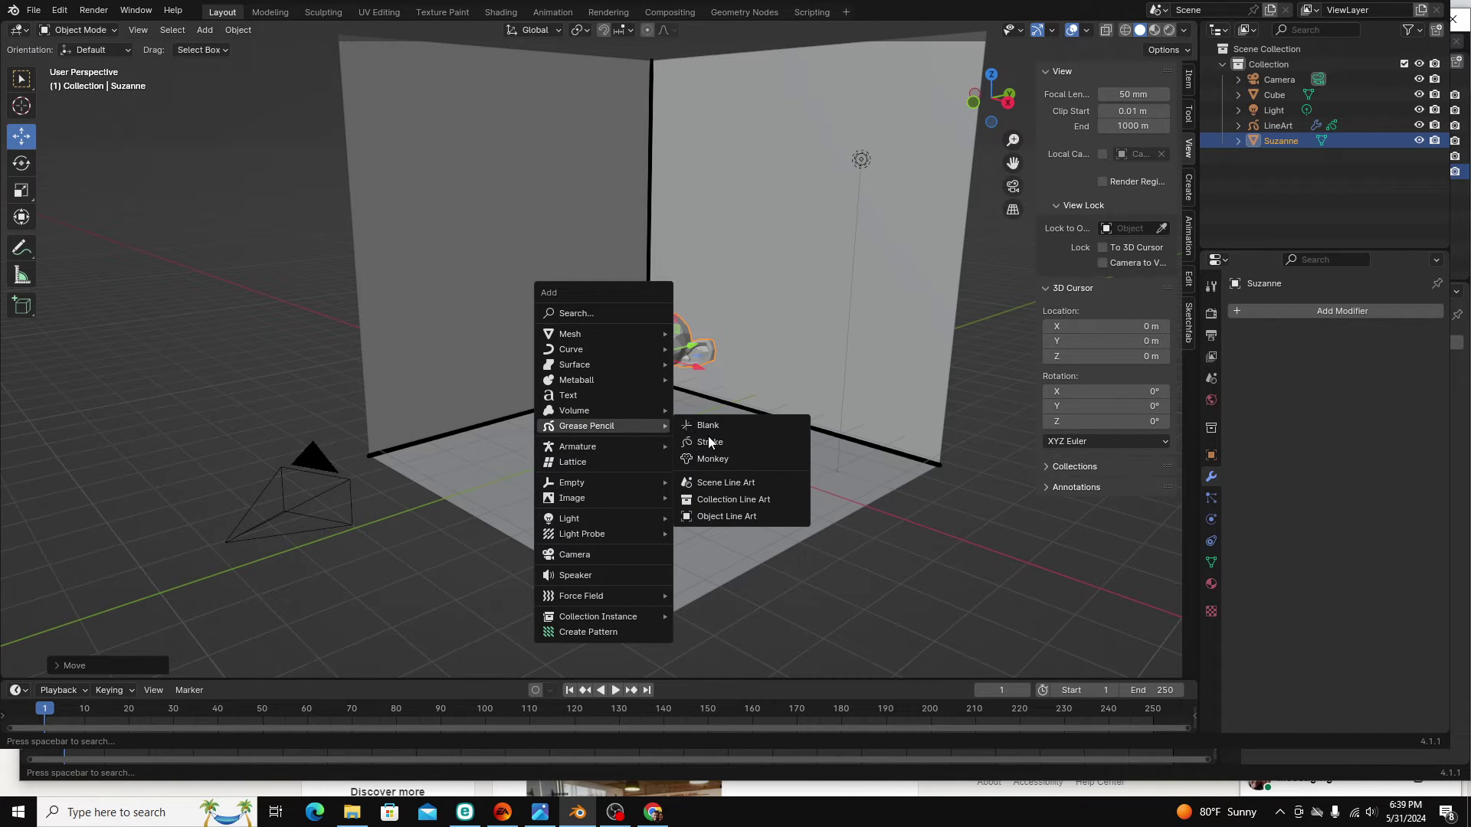
{"action": "left_click", "coordinate": [743, 513]}
{"action": "key", "text": "alt+a"}
{"action": "scroll", "coordinate": [696, 376], "scroll_direction": "up", "scroll_amount": 5}
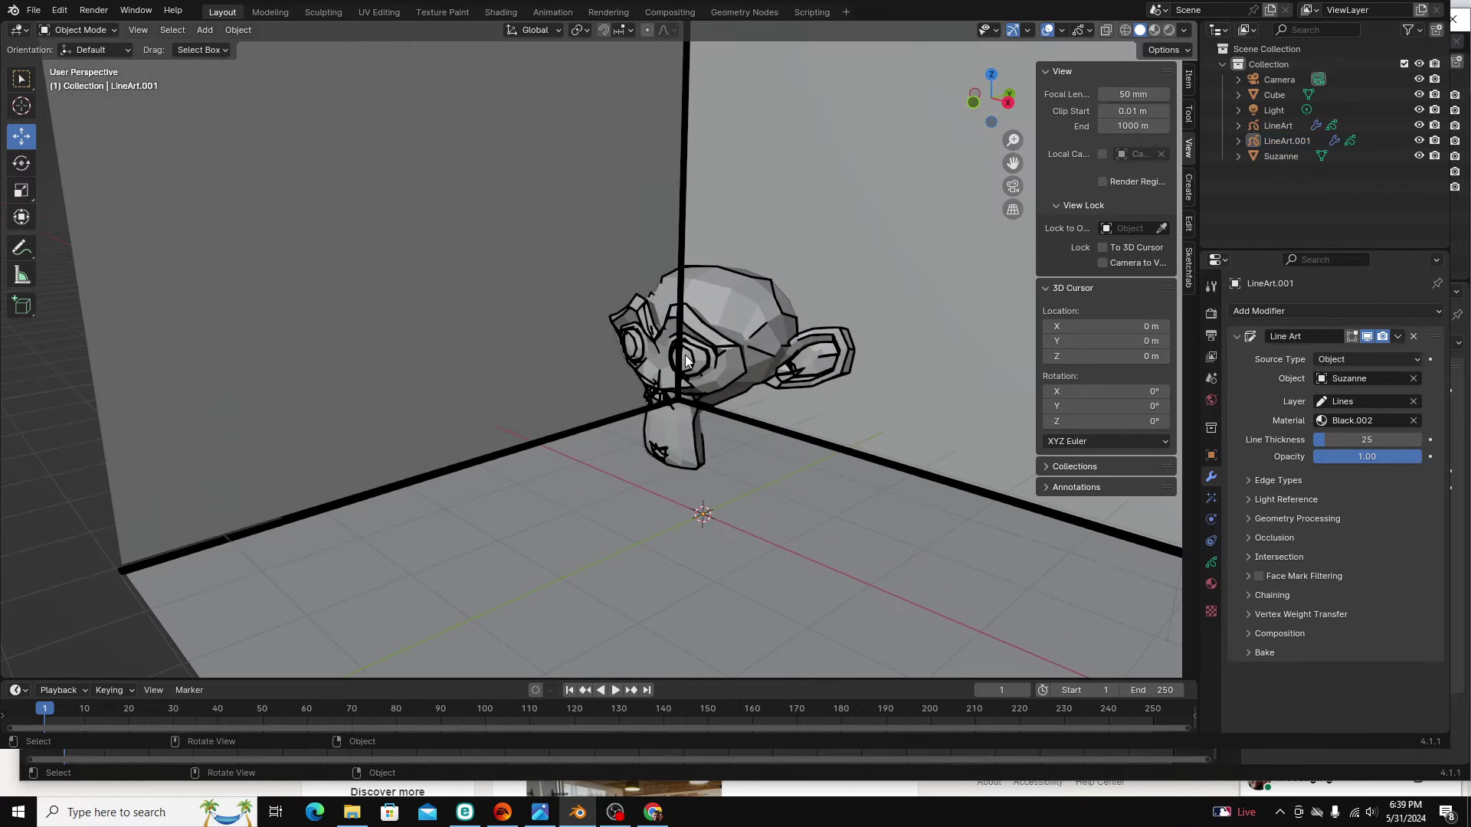
{"action": "mouse_move", "coordinate": [696, 377]}
{"action": "middle_mouse_down"}
{"action": "mouse_move", "coordinate": [774, 366]}
{"action": "mouse_move", "coordinate": [770, 450]}
{"action": "mouse_move", "coordinate": [656, 368]}
{"action": "mouse_move", "coordinate": [929, 352]}
{"action": "mouse_move", "coordinate": [700, 509]}
{"action": "mouse_move", "coordinate": [837, 395]}
{"action": "mouse_move", "coordinate": [738, 329]}
{"action": "middle_mouse_up"}
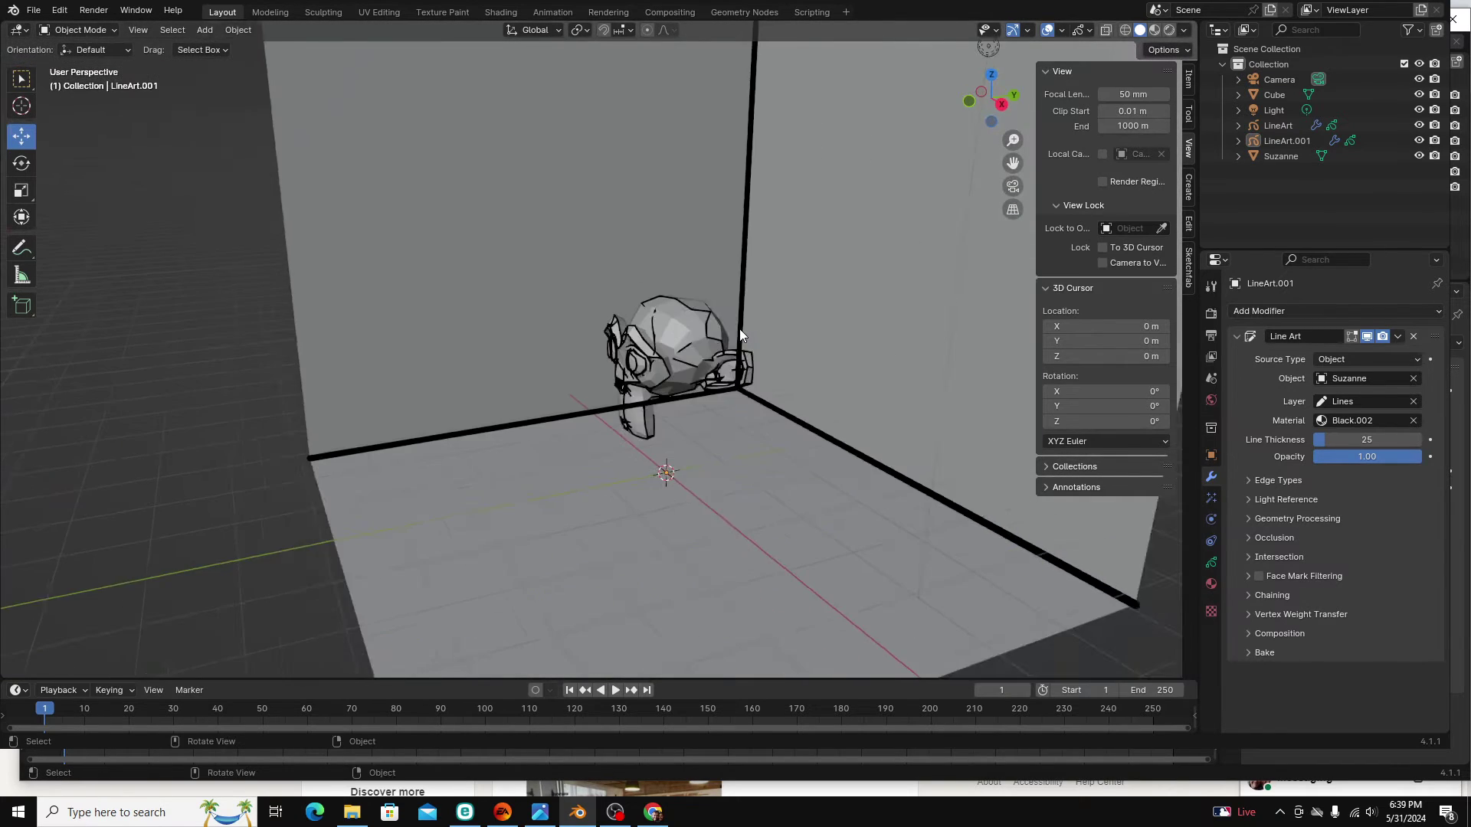
{"action": "key", "text": "KP_0"}
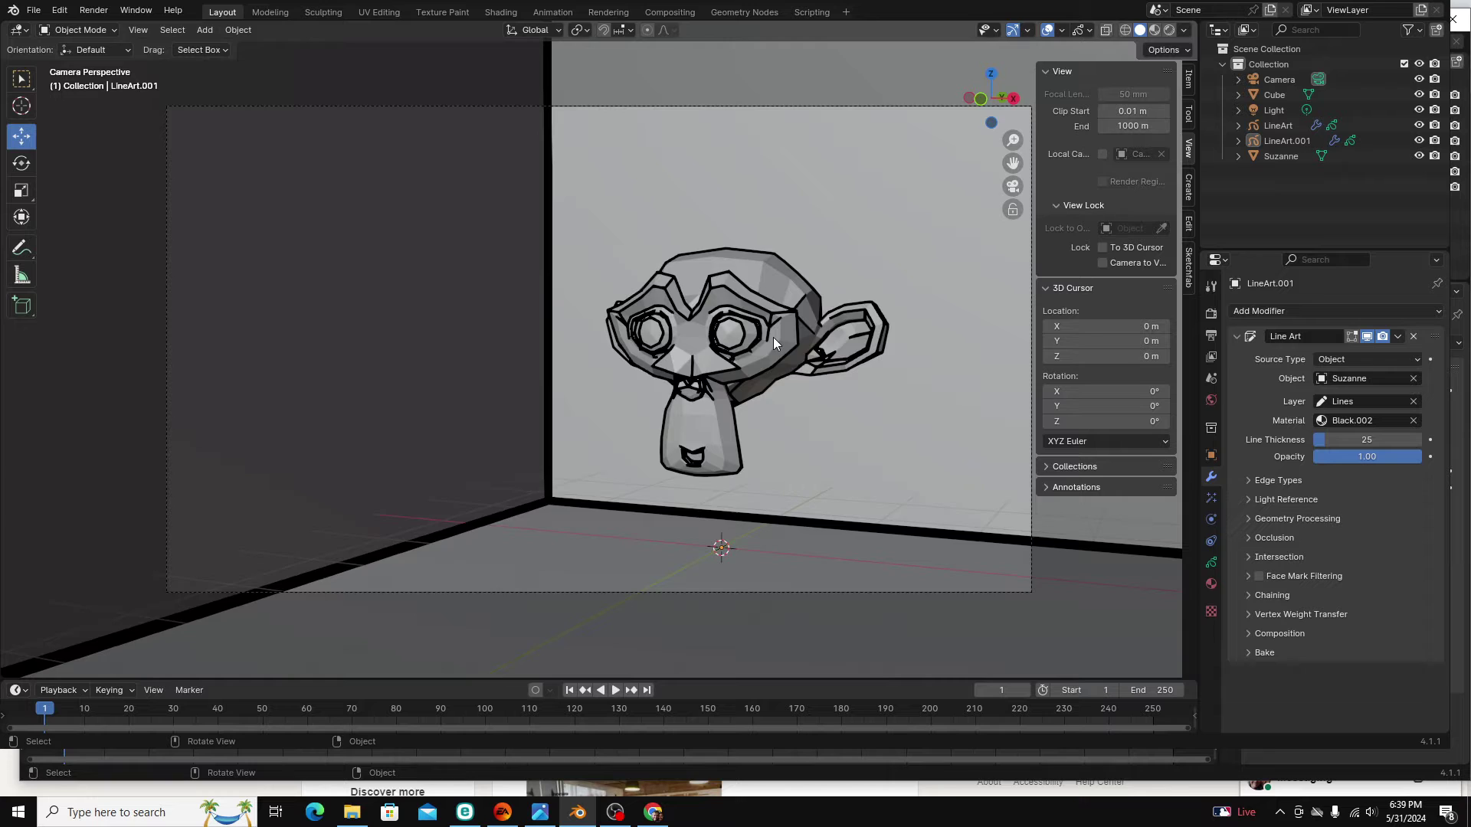
{"action": "scroll", "coordinate": [766, 338], "scroll_direction": "down", "scroll_amount": 4}
{"action": "scroll", "coordinate": [811, 350], "scroll_direction": "up", "scroll_amount": 1}
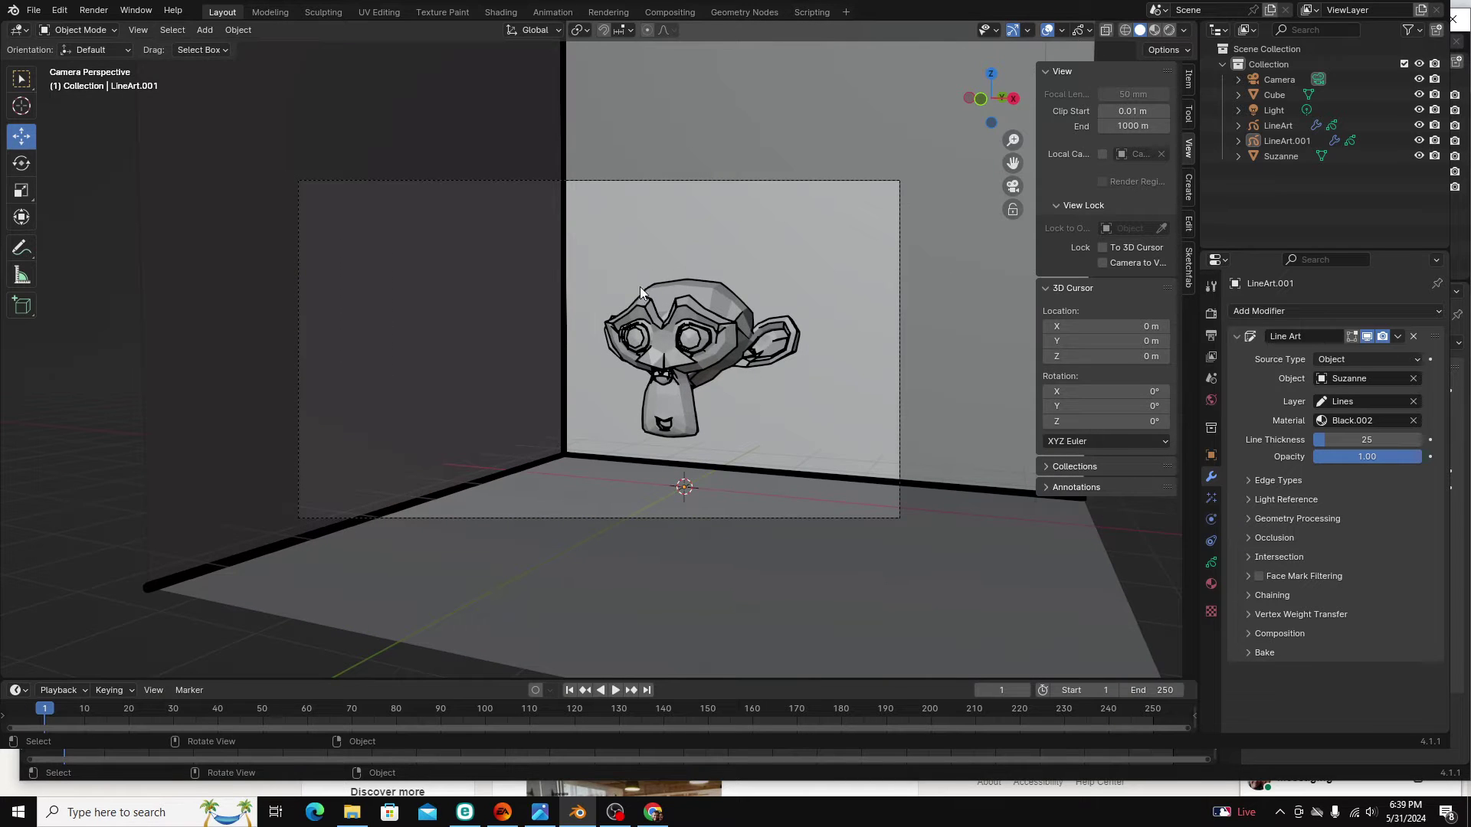
Select Suzanne and rotate it, switching the rotation constraint to the X axis
{"action": "left_click", "coordinate": [667, 306]}
{"action": "left_click", "coordinate": [22, 164]}
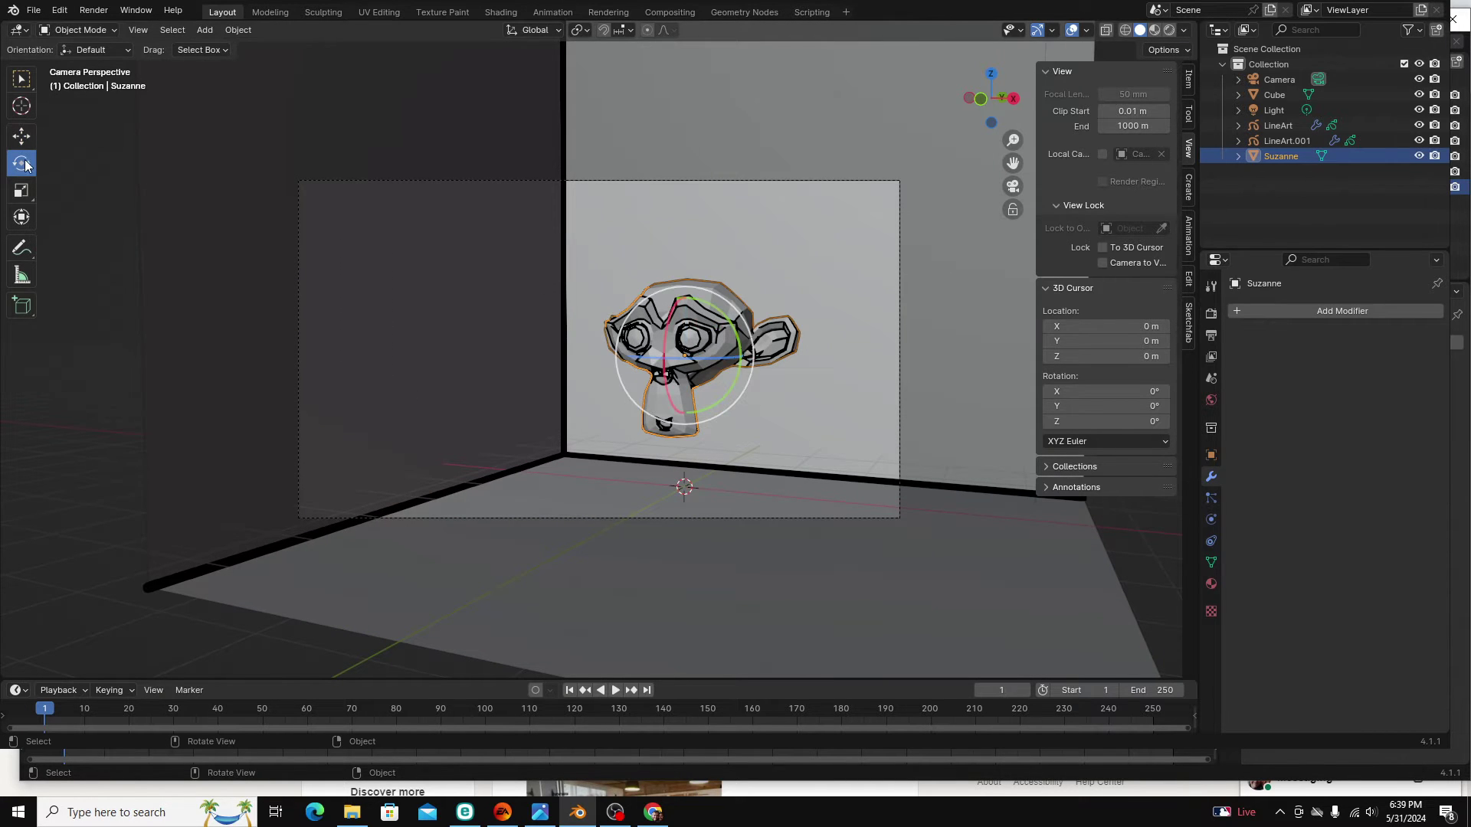
{"action": "left_click_drag", "start_coordinate": [724, 360], "coordinate": [684, 402]}
{"action": "middle_click_drag", "start_coordinate": [847, 391], "coordinate": [857, 453]}
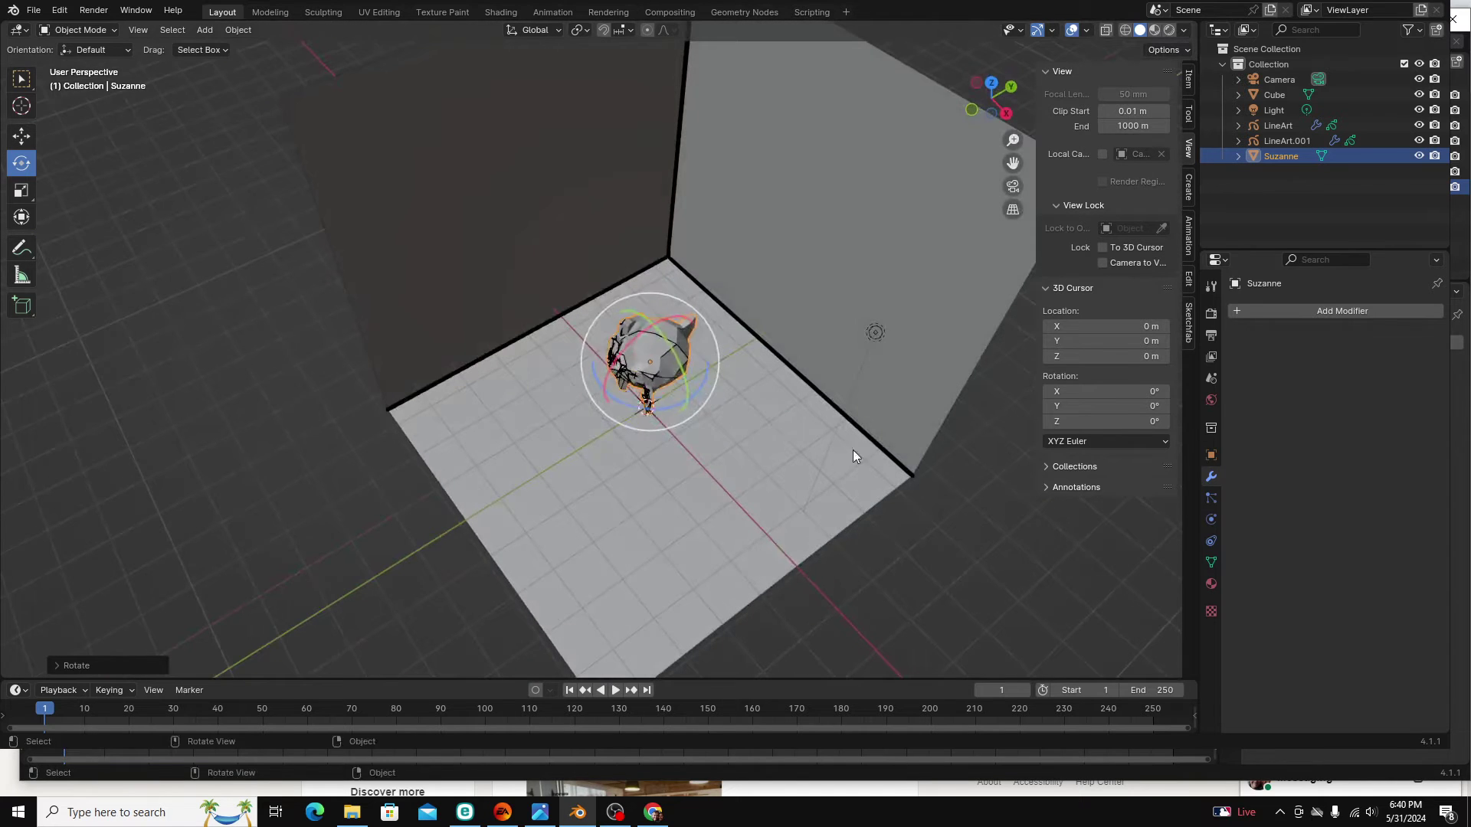
{"action": "left_click_drag", "start_coordinate": [679, 375], "coordinate": [651, 460]}
{"action": "key", "text": "y"}
{"action": "key", "text": "x"}
Orbit around the scene, return to camera view and pan to reframe the room
{"action": "middle_click_drag", "start_coordinate": [917, 602], "coordinate": [696, 499]}
{"action": "key", "text": "KP_0"}
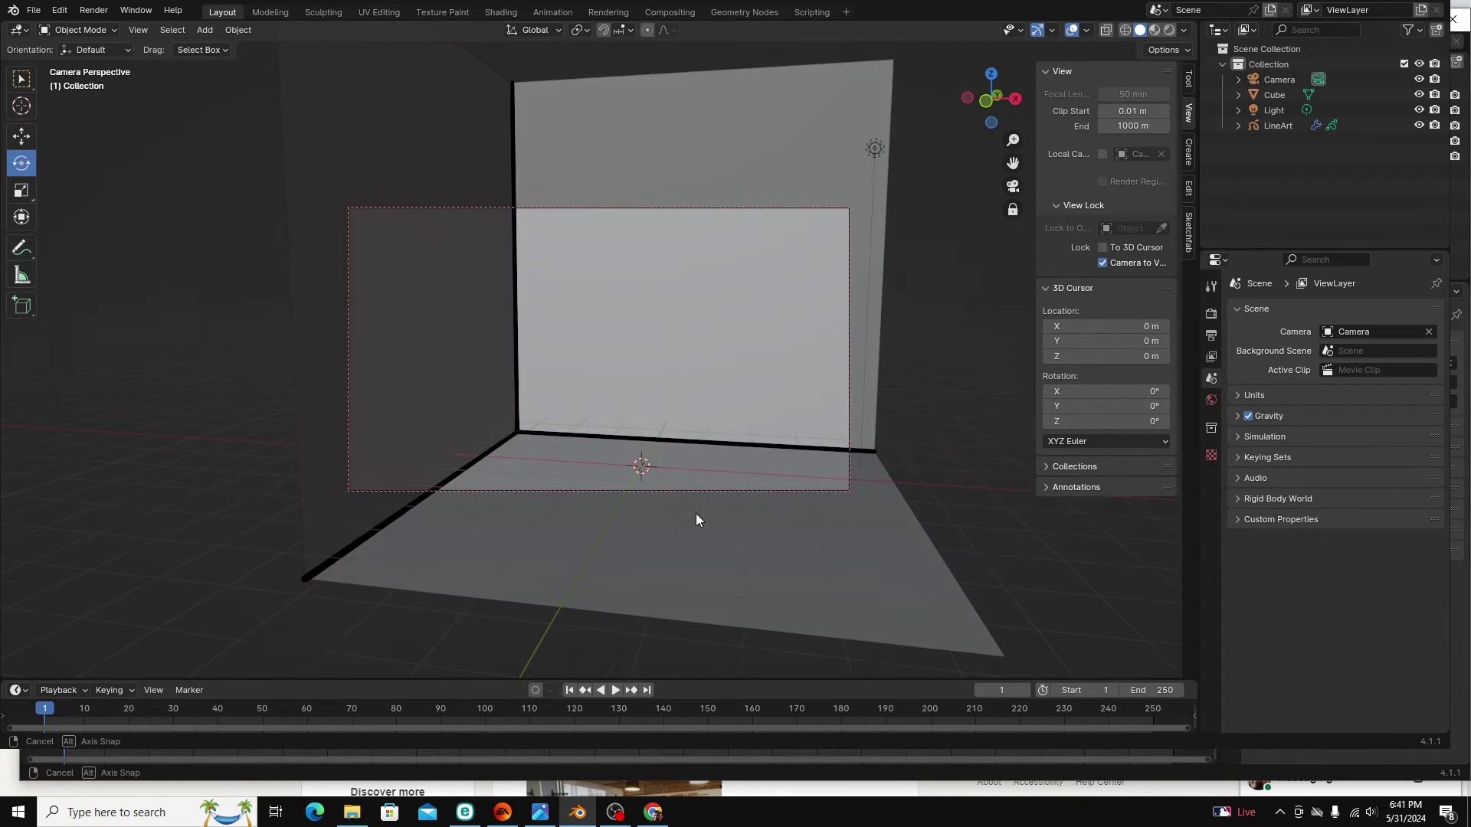
{"action": "mouse_move", "coordinate": [696, 513]}
{"action": "middle_mouse_down", "text": "shift"}
{"action": "mouse_move", "coordinate": [691, 486]}
{"action": "mouse_move", "coordinate": [691, 503]}
{"action": "middle_mouse_up", "text": "shift"}
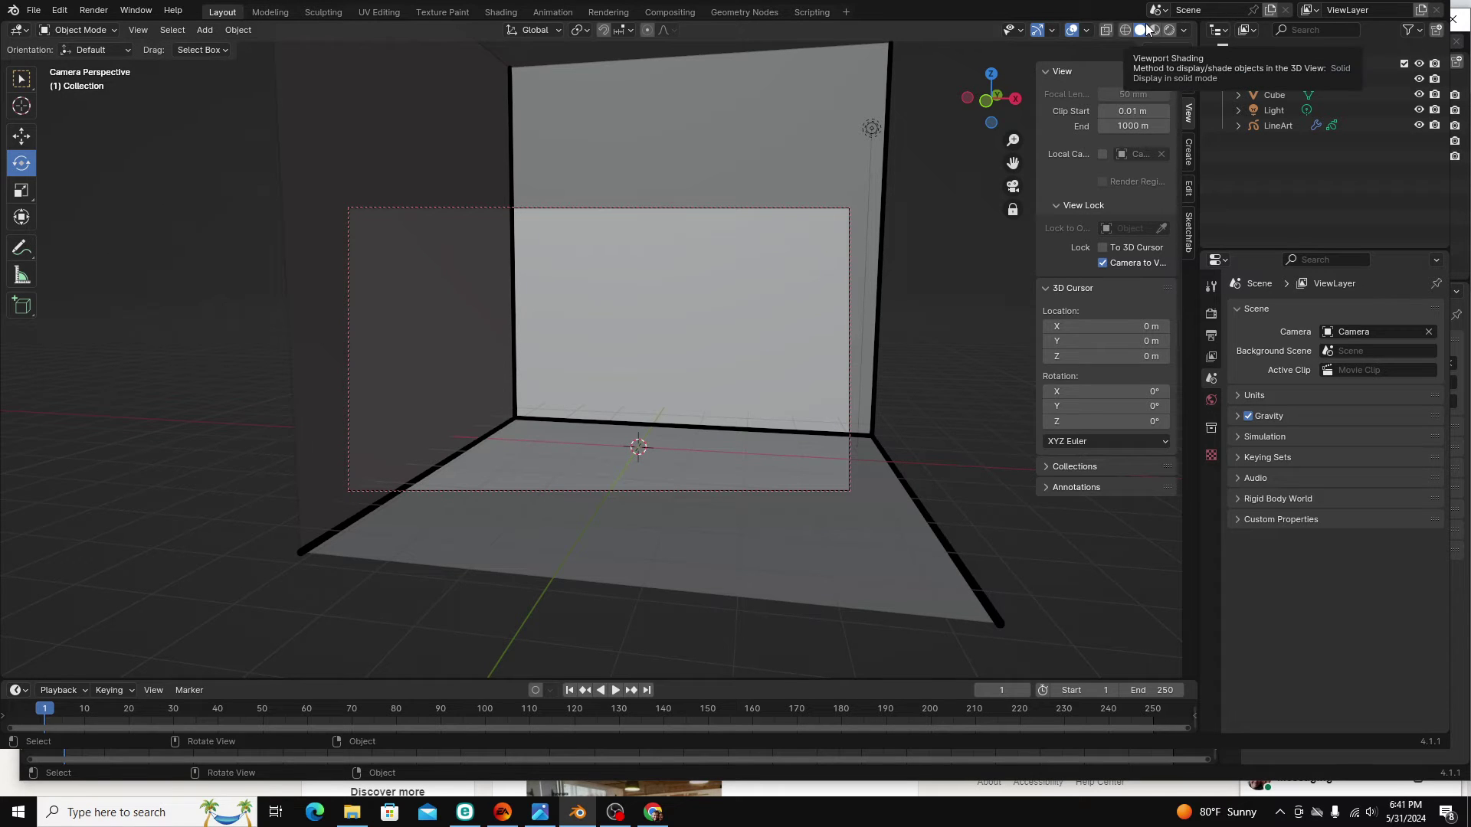
Switch to Rendered shading and aim the camera down onto the room's inside corner
{"action": "left_click", "coordinate": [1169, 29]}
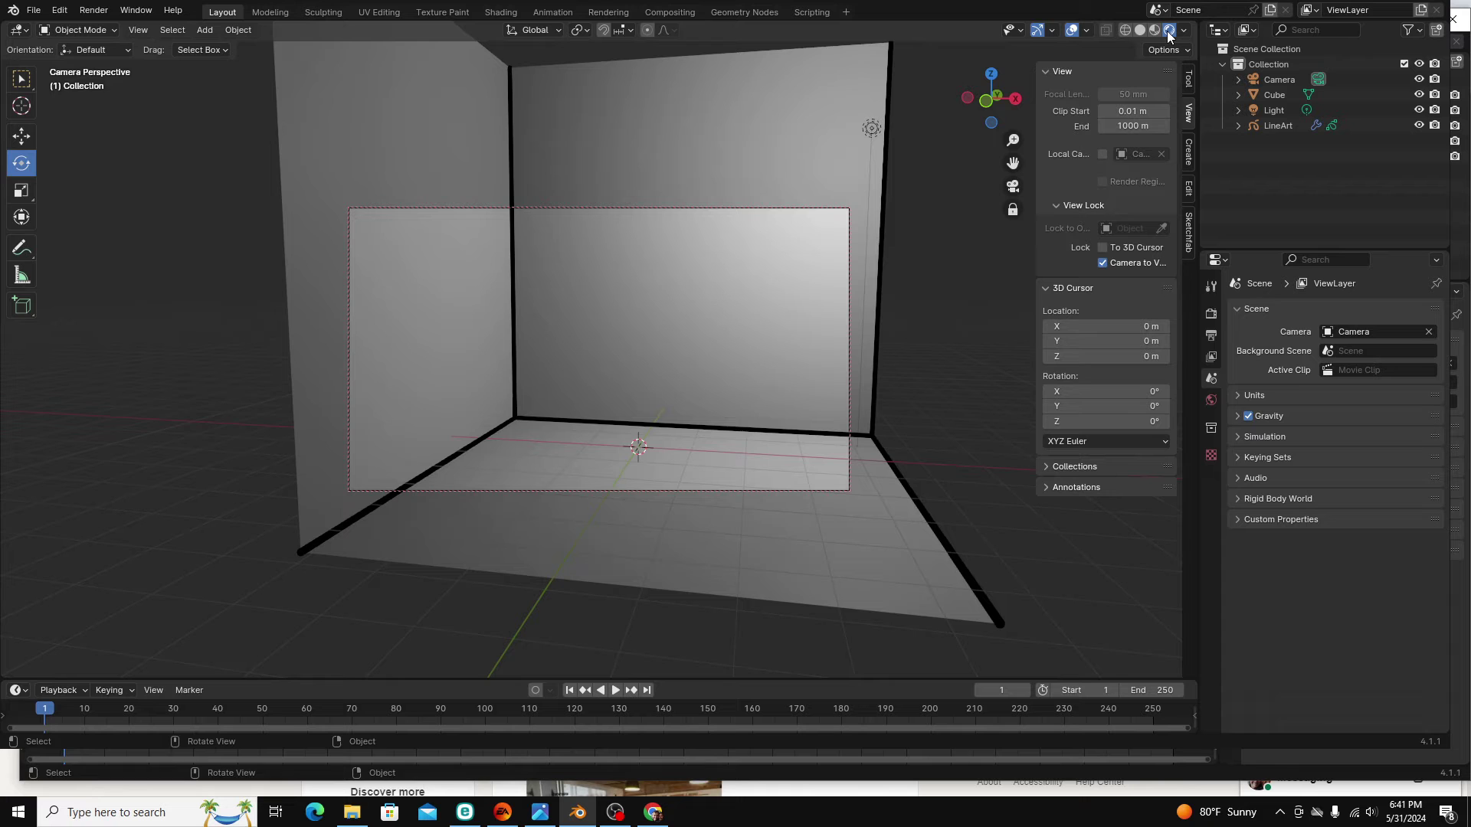
{"action": "mouse_move", "coordinate": [726, 508]}
{"action": "middle_mouse_down"}
{"action": "mouse_move", "coordinate": [693, 494]}
{"action": "mouse_move", "coordinate": [745, 515]}
{"action": "mouse_move", "coordinate": [723, 548]}
{"action": "mouse_move", "coordinate": [697, 524]}
{"action": "middle_mouse_up"}
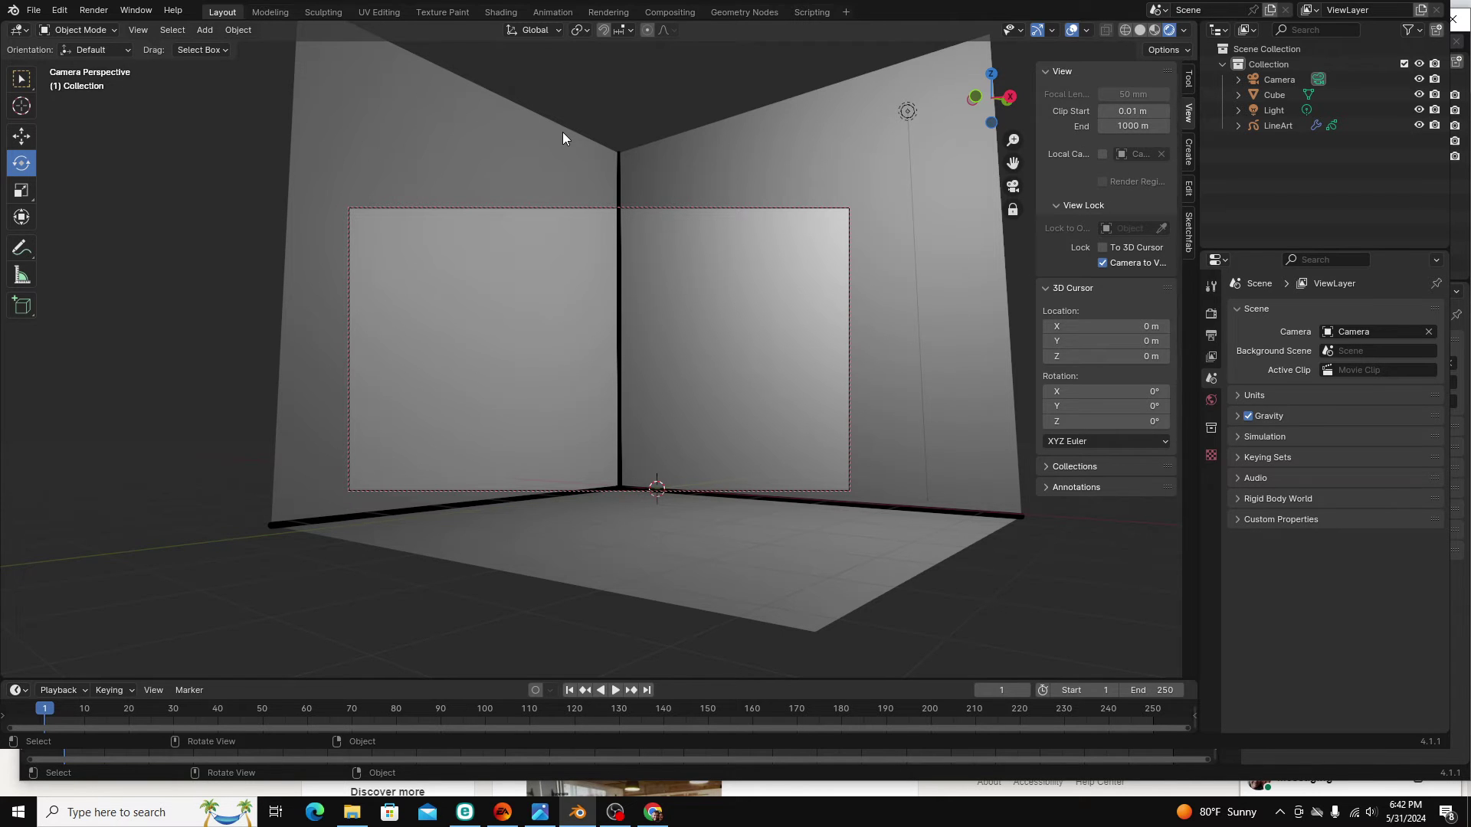
{"action": "middle_click_drag", "start_coordinate": [562, 137], "coordinate": [596, 188]}
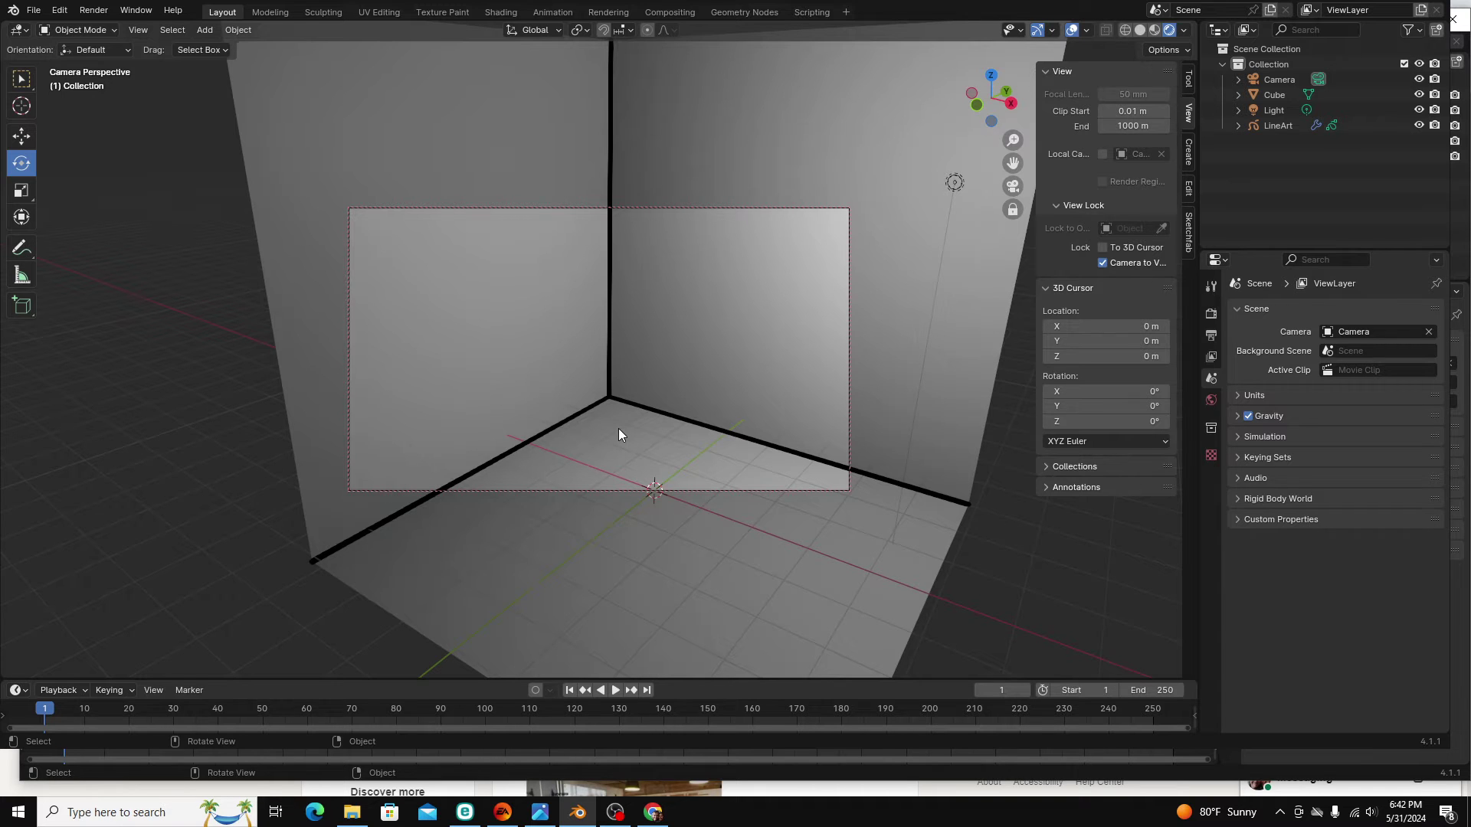
{"action": "middle_click_drag", "start_coordinate": [618, 429], "coordinate": [710, 433]}
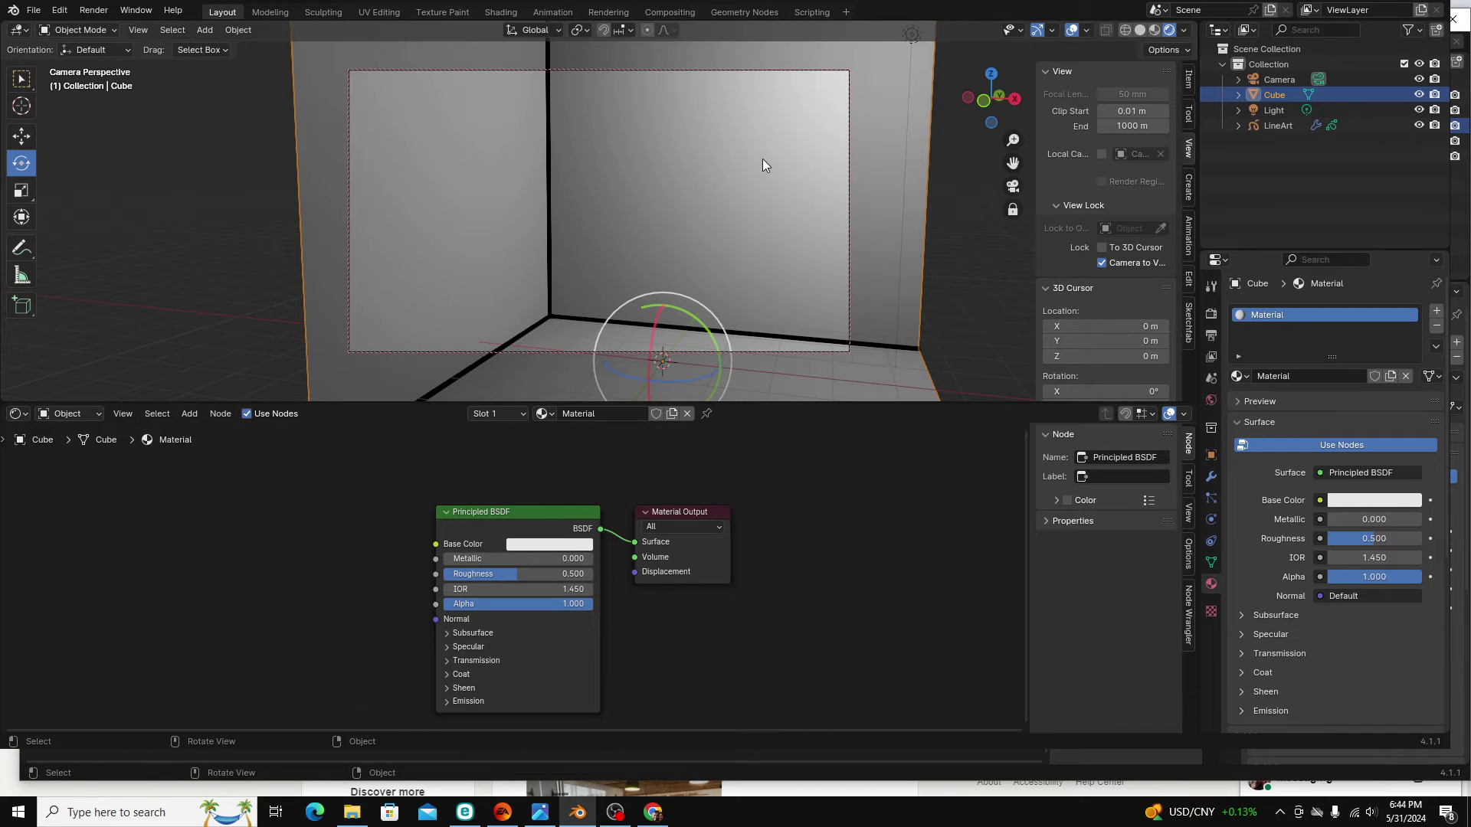
Delete the Principled BSDF node and add a Color Ramp node in its place
{"action": "middle_click_drag", "start_coordinate": [674, 321], "coordinate": [628, 280]}
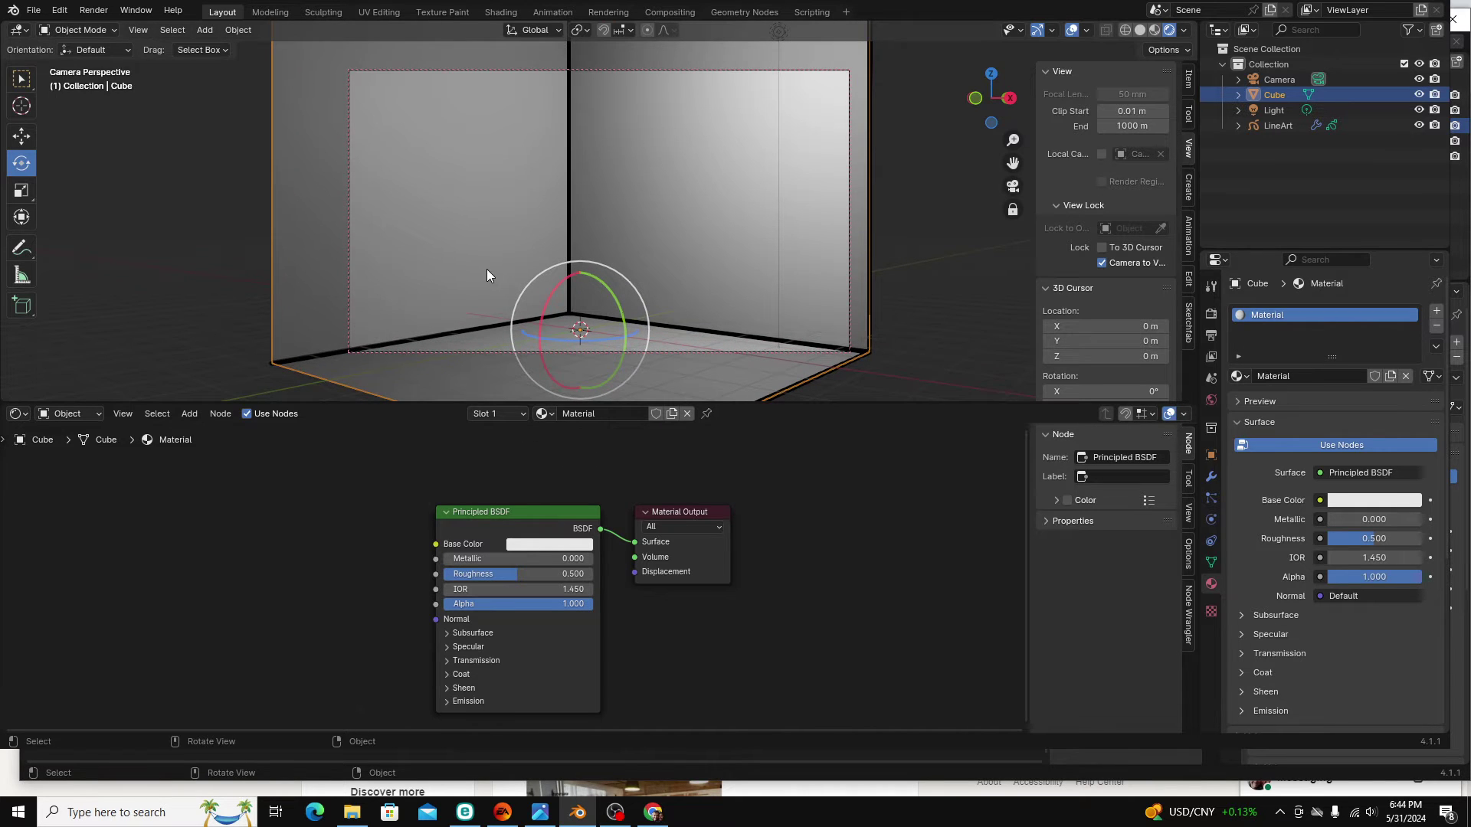
{"action": "left_click", "coordinate": [489, 511]}
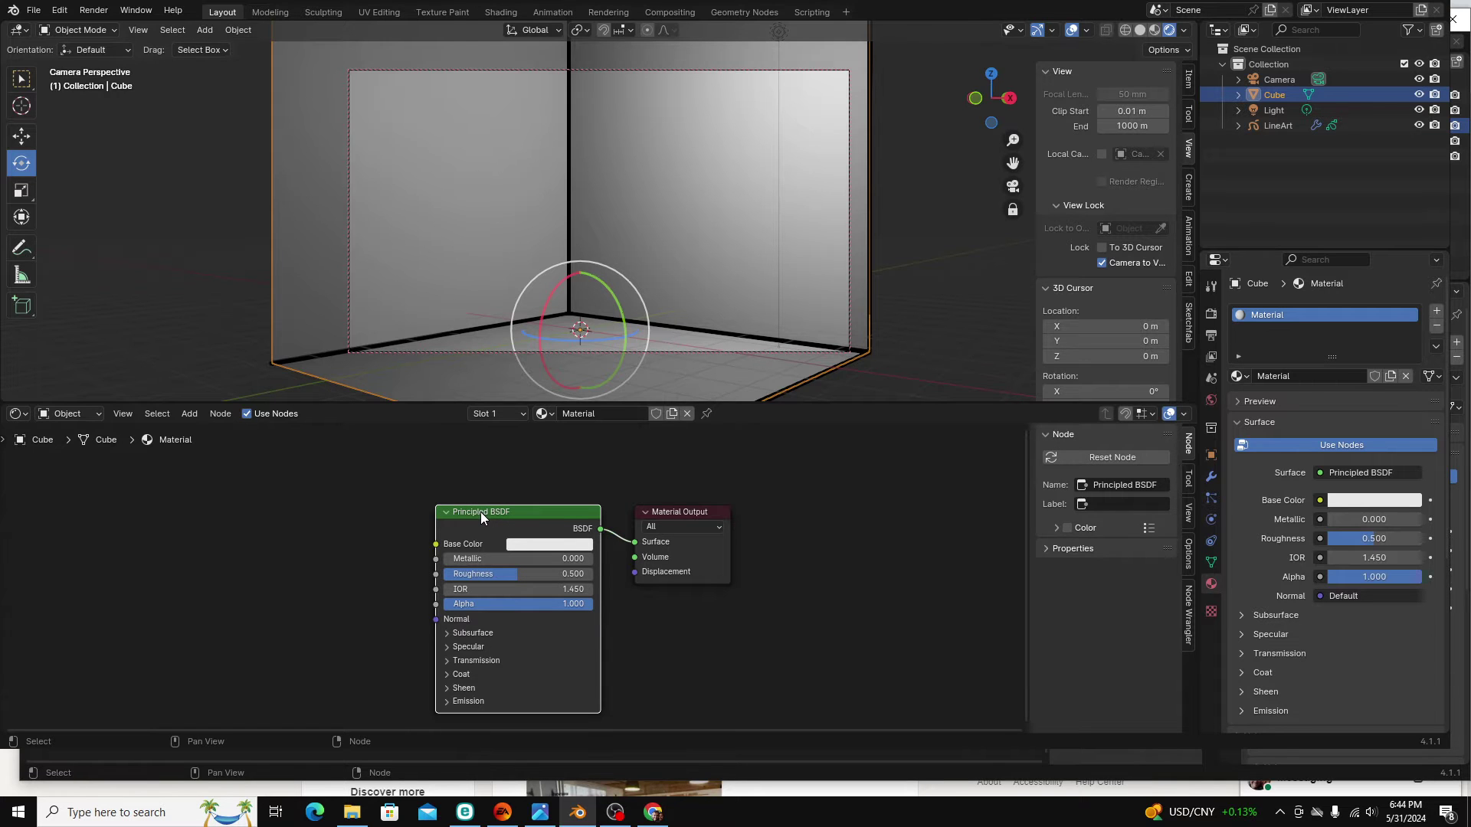
{"action": "key", "text": "Delete"}
{"action": "key", "text": "shift+a"}
{"action": "left_click", "coordinate": [480, 512]}
{"action": "left_click", "coordinate": [562, 539]}
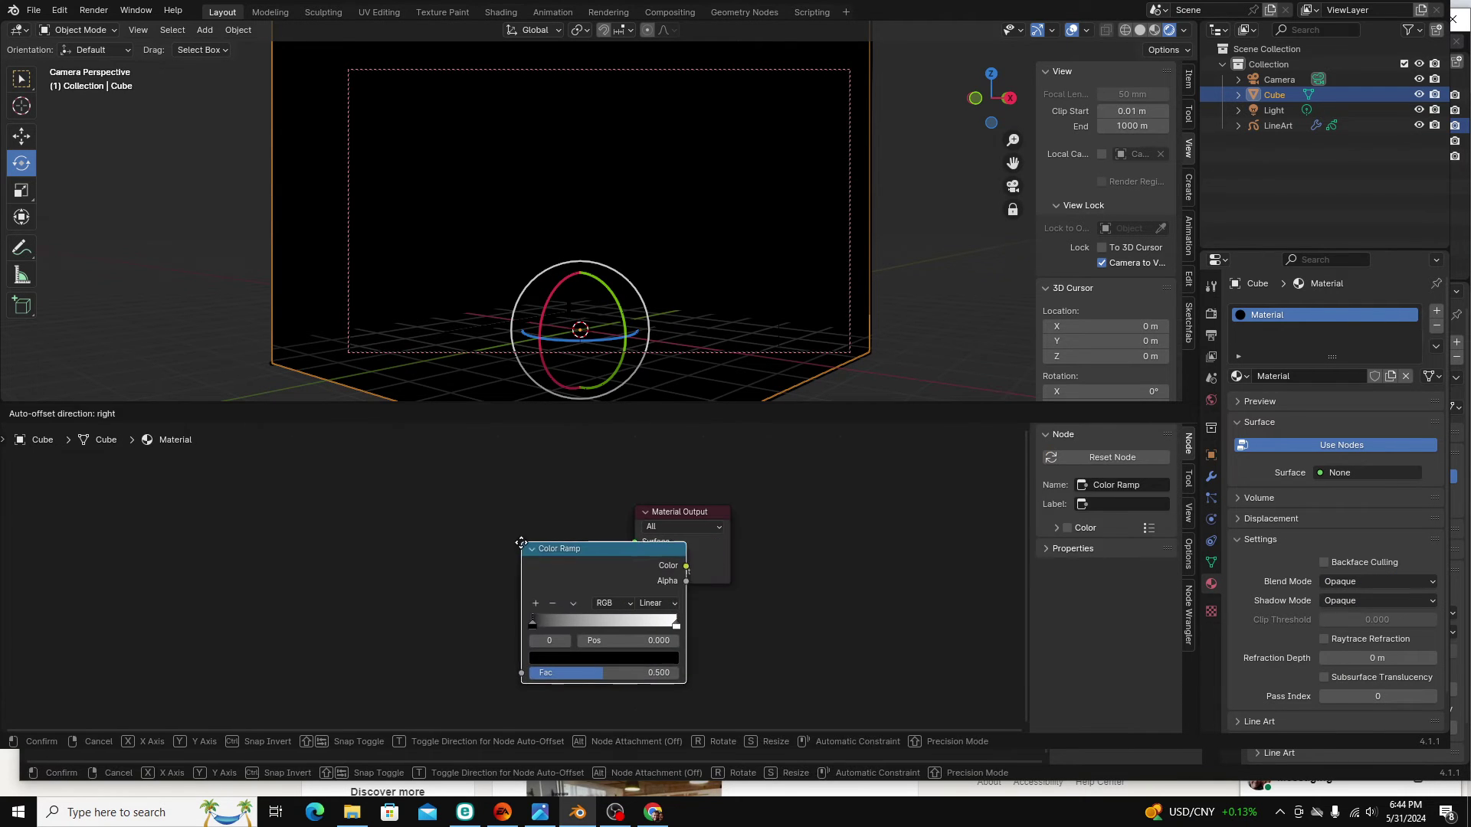
{"action": "left_click", "coordinate": [432, 511]}
Wire the Color Ramp's Color into the Surface input and set its interpolation to Constant
{"action": "left_click_drag", "start_coordinate": [557, 535], "coordinate": [634, 542]}
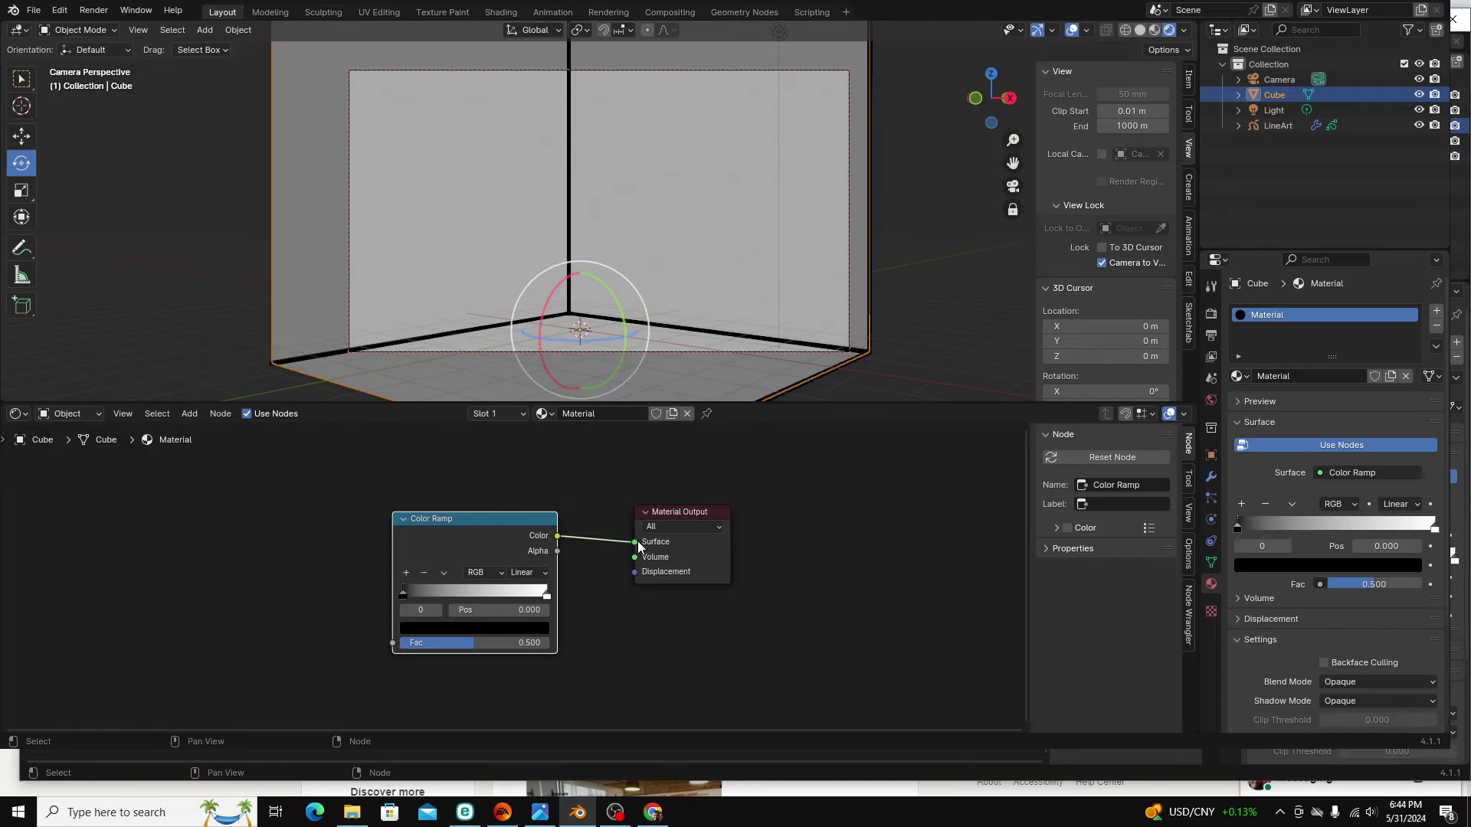
{"action": "left_click", "coordinate": [528, 573]}
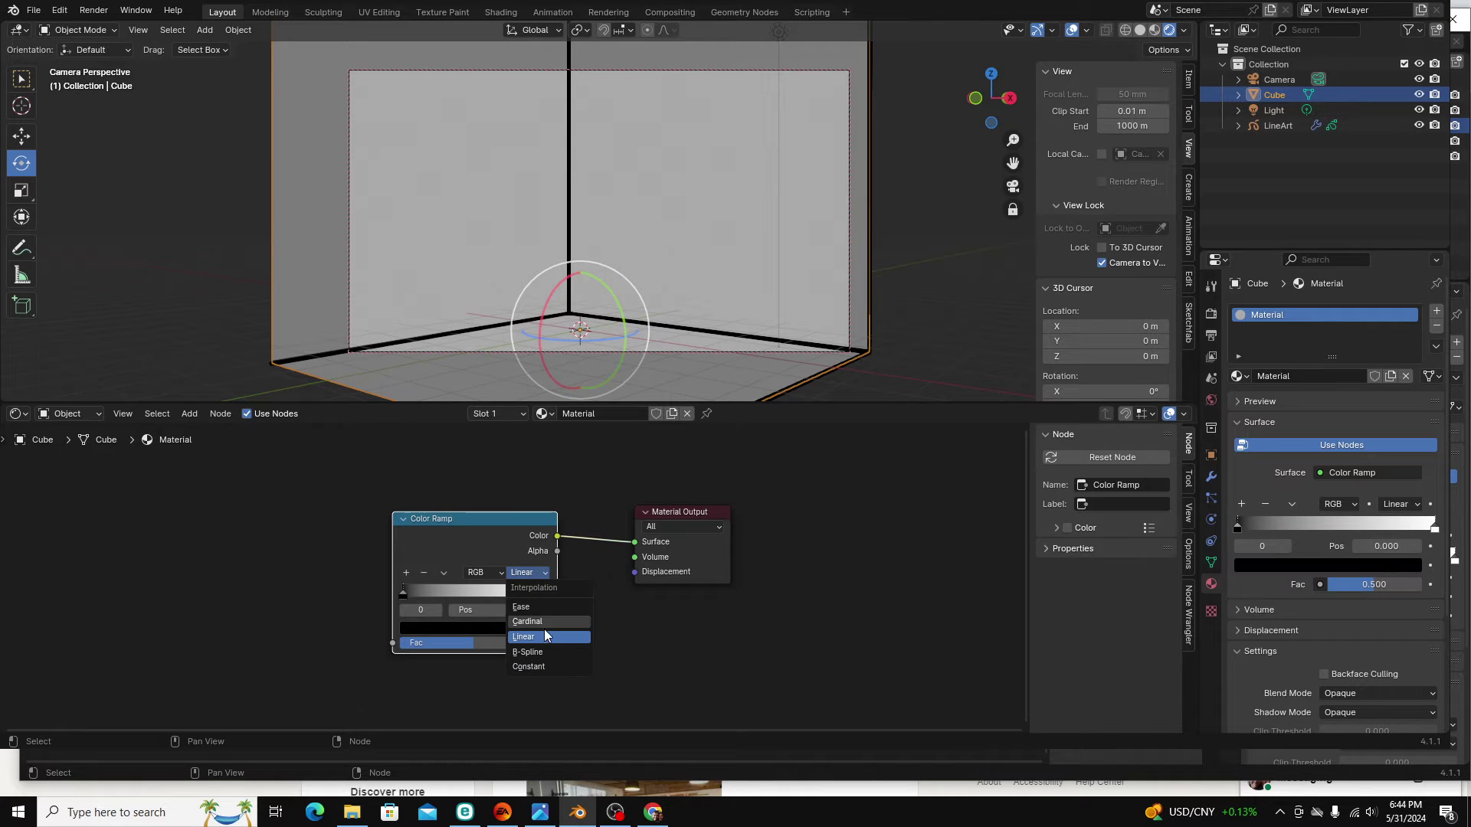
{"action": "left_click", "coordinate": [553, 667]}
{"action": "scroll", "coordinate": [561, 290], "scroll_direction": "down", "scroll_amount": 1}
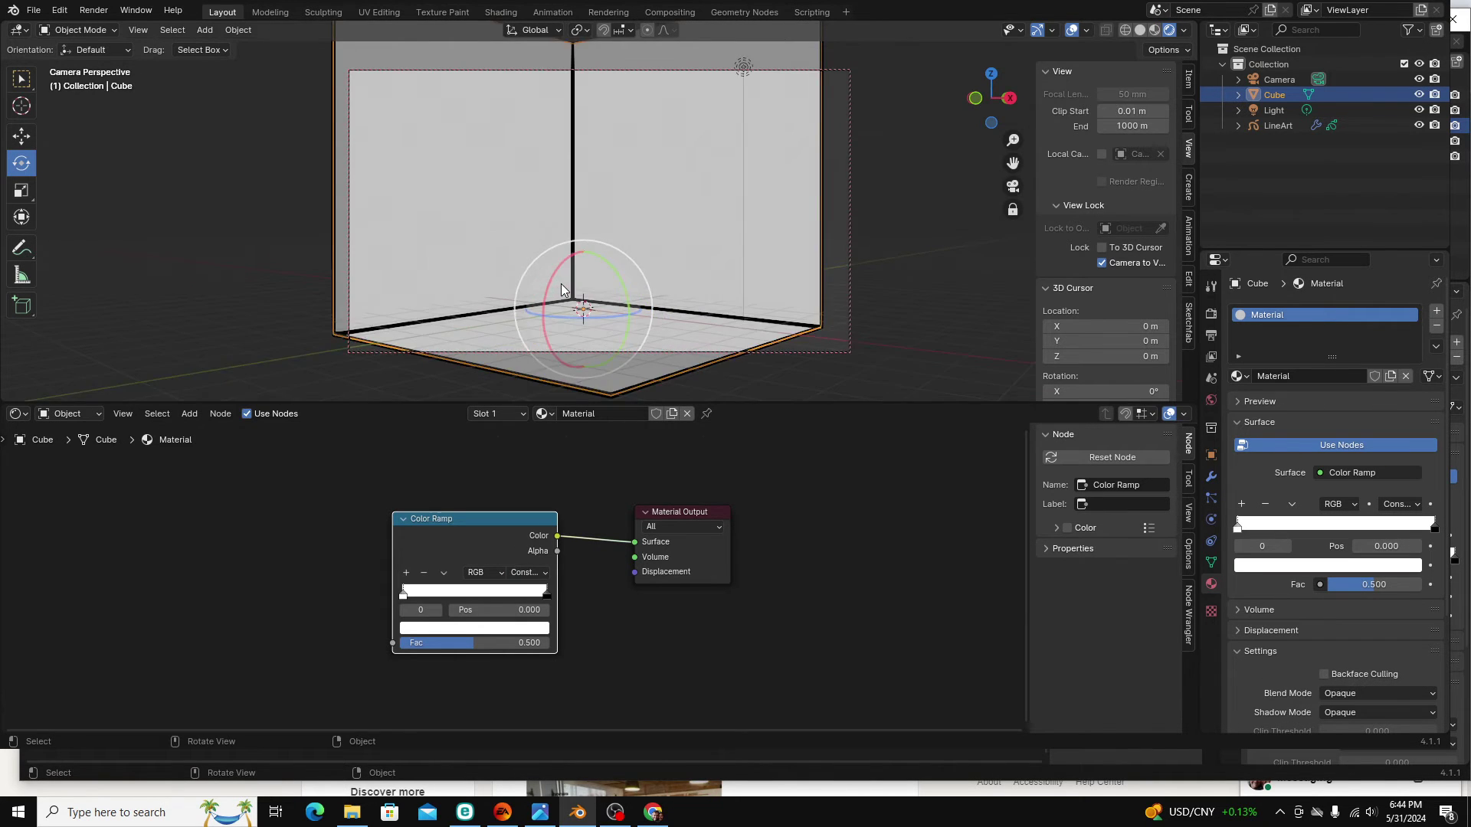
{"action": "middle_click_drag", "start_coordinate": [562, 290], "coordinate": [661, 317]}
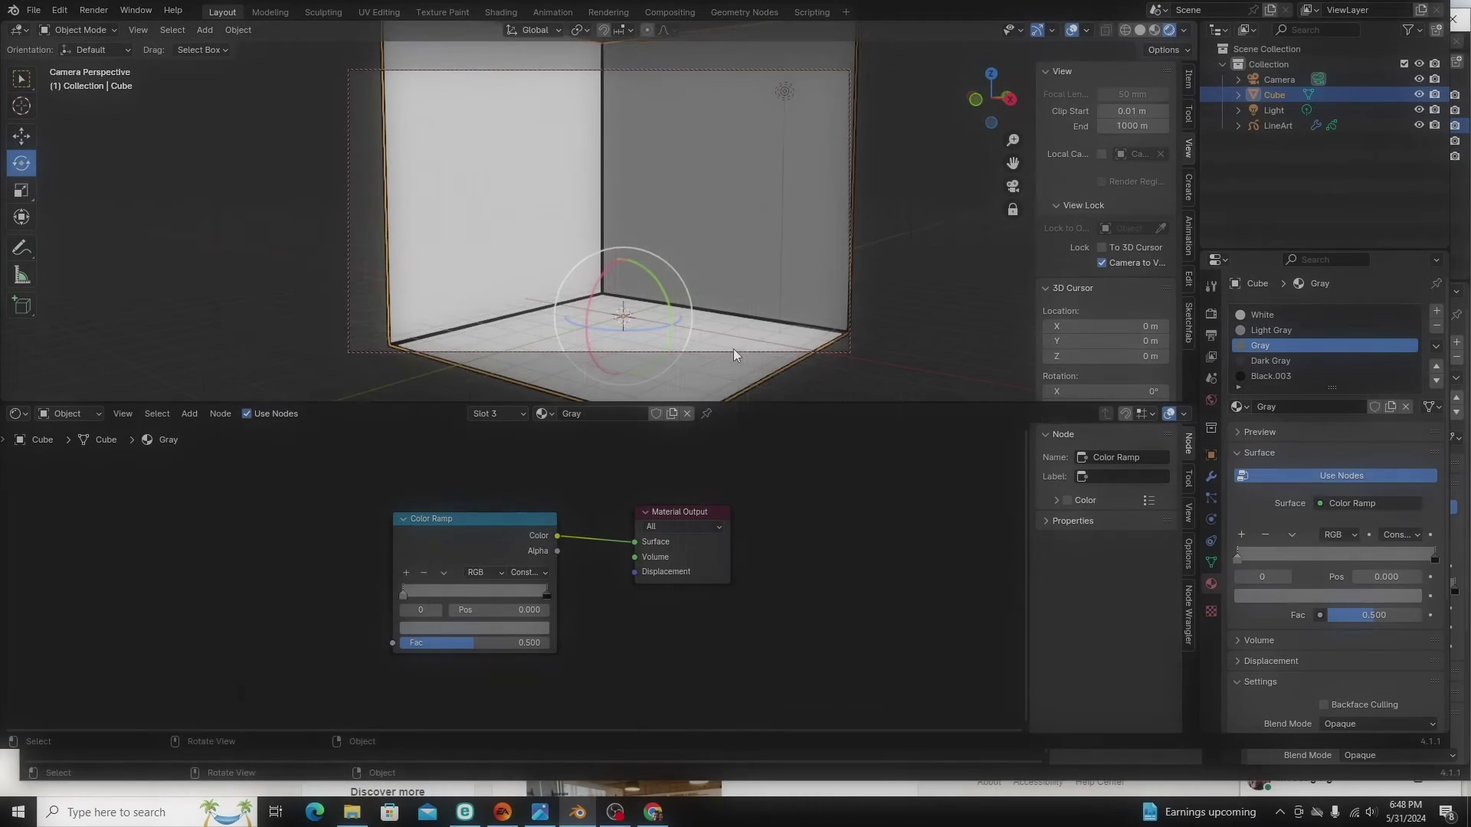
Spin the Cube about the Z axis so its inside corner sits differently in frame
{"action": "left_click_drag", "start_coordinate": [733, 349], "coordinate": [701, 337]}
Deselect the cube, add a blank Grease Pencil object, and switch it to Draw Mode
{"action": "left_click", "coordinate": [950, 311]}
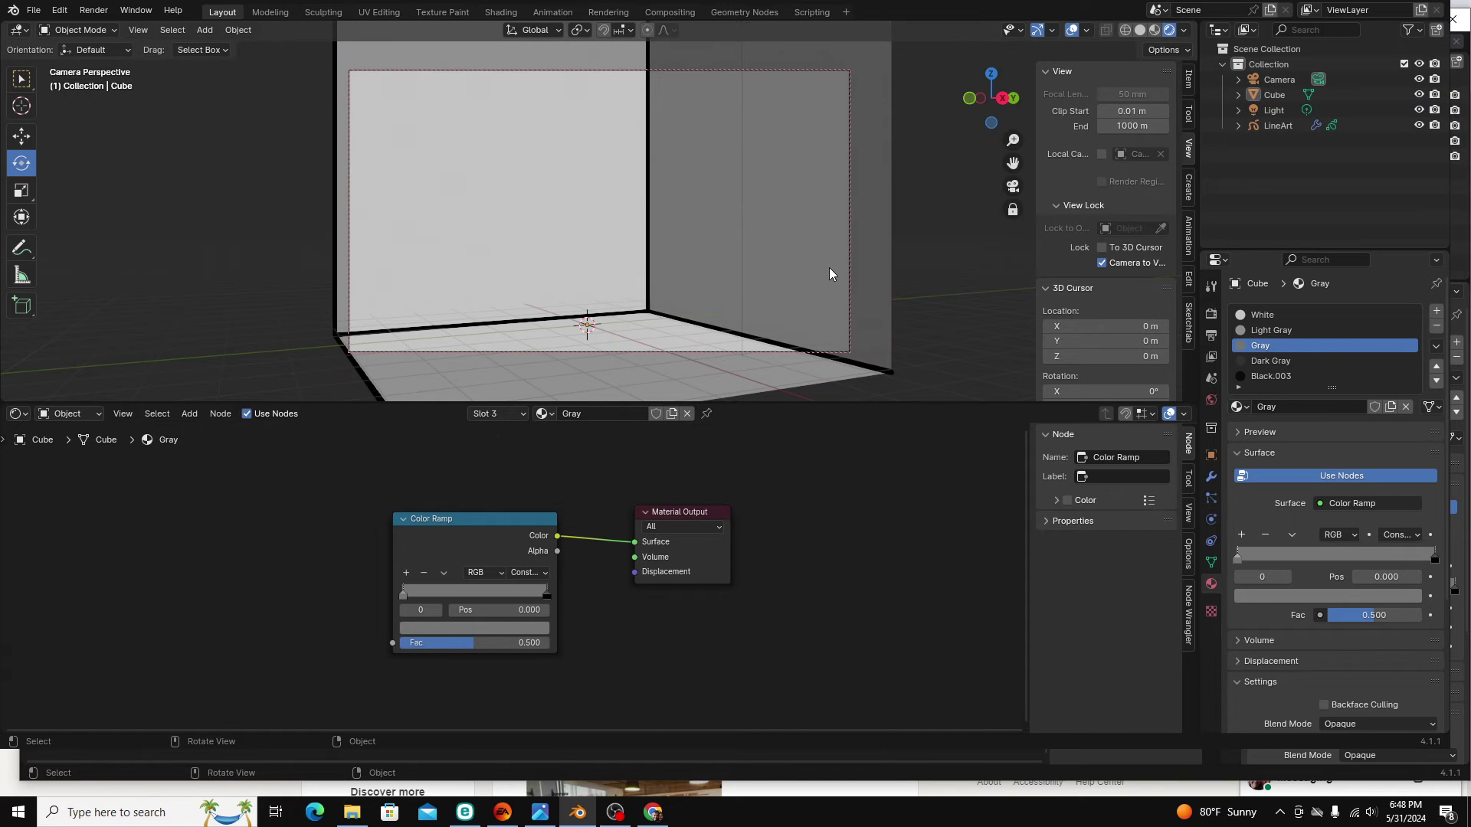
{"action": "key", "text": "shift+a"}
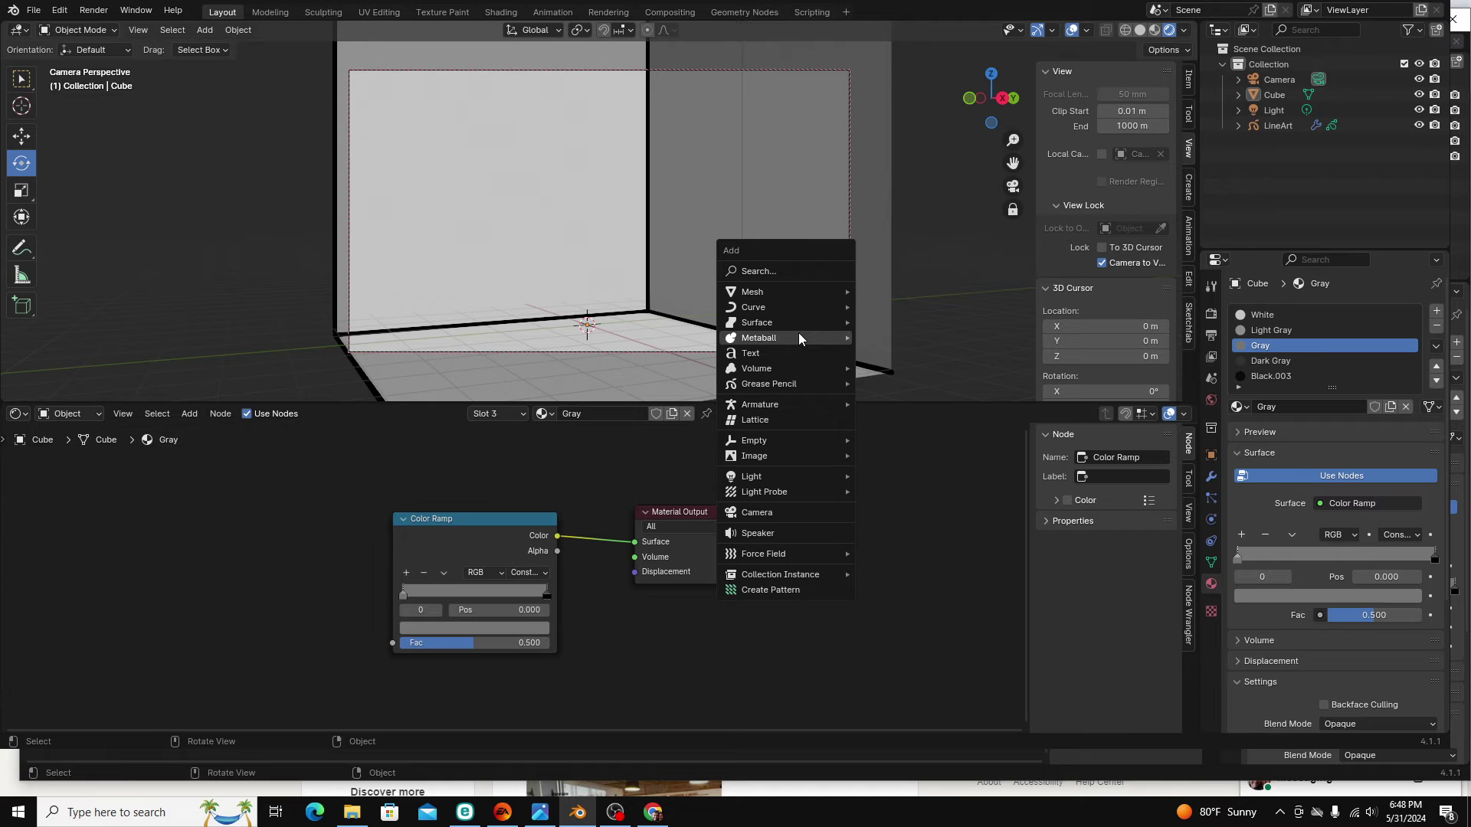
{"action": "mouse_move", "coordinate": [803, 380]}
{"action": "left_click", "coordinate": [920, 383]}
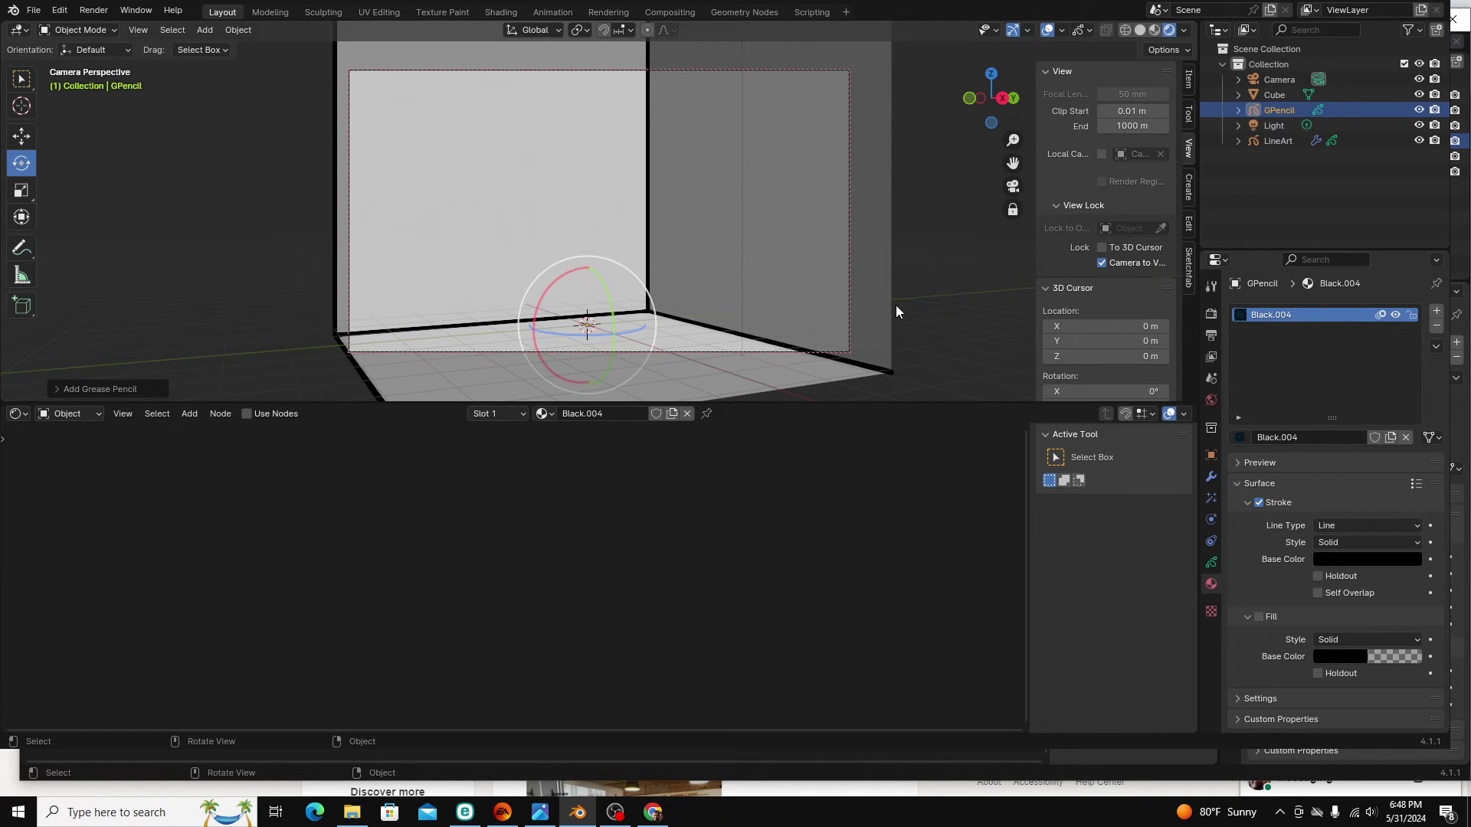
{"action": "left_click", "coordinate": [73, 30]}
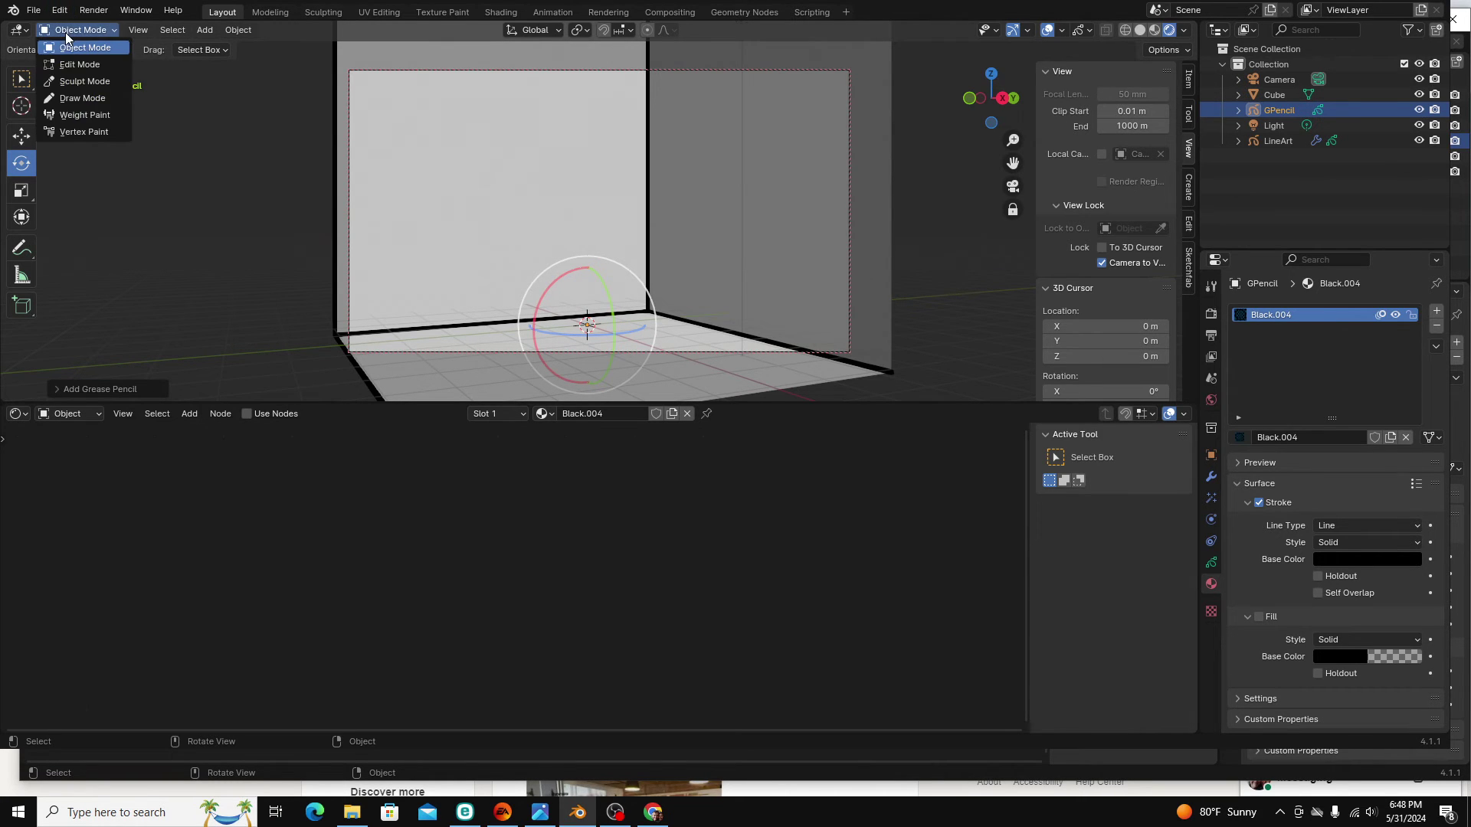
{"action": "left_click", "coordinate": [81, 98]}
Sketch test strokes, disable Camera to View, then orbit and return to camera view
{"action": "mouse_move", "coordinate": [532, 121]}
{"action": "left_mouse_down"}
{"action": "mouse_move", "coordinate": [709, 322]}
{"action": "mouse_move", "coordinate": [342, 223]}
{"action": "mouse_move", "coordinate": [552, 207]}
{"action": "mouse_move", "coordinate": [580, 174]}
{"action": "left_mouse_up"}
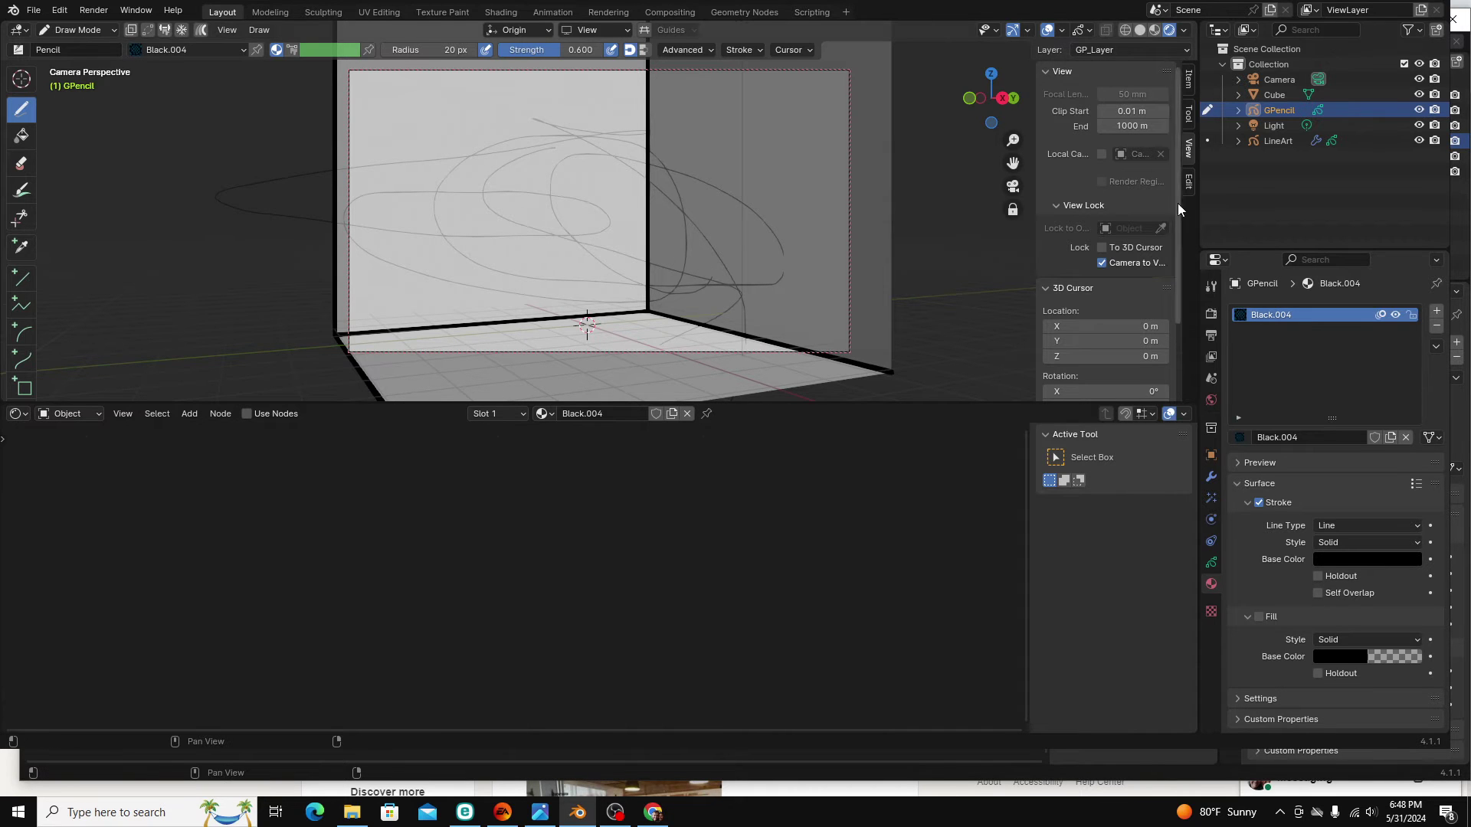
{"action": "left_click", "coordinate": [1101, 263]}
{"action": "mouse_move", "coordinate": [689, 230]}
{"action": "middle_mouse_down"}
{"action": "mouse_move", "coordinate": [752, 239]}
{"action": "mouse_move", "coordinate": [729, 207]}
{"action": "mouse_move", "coordinate": [728, 121]}
{"action": "mouse_move", "coordinate": [735, 207]}
{"action": "mouse_move", "coordinate": [666, 257]}
{"action": "mouse_move", "coordinate": [643, 230]}
{"action": "mouse_move", "coordinate": [675, 267]}
{"action": "mouse_move", "coordinate": [739, 247]}
{"action": "middle_mouse_up"}
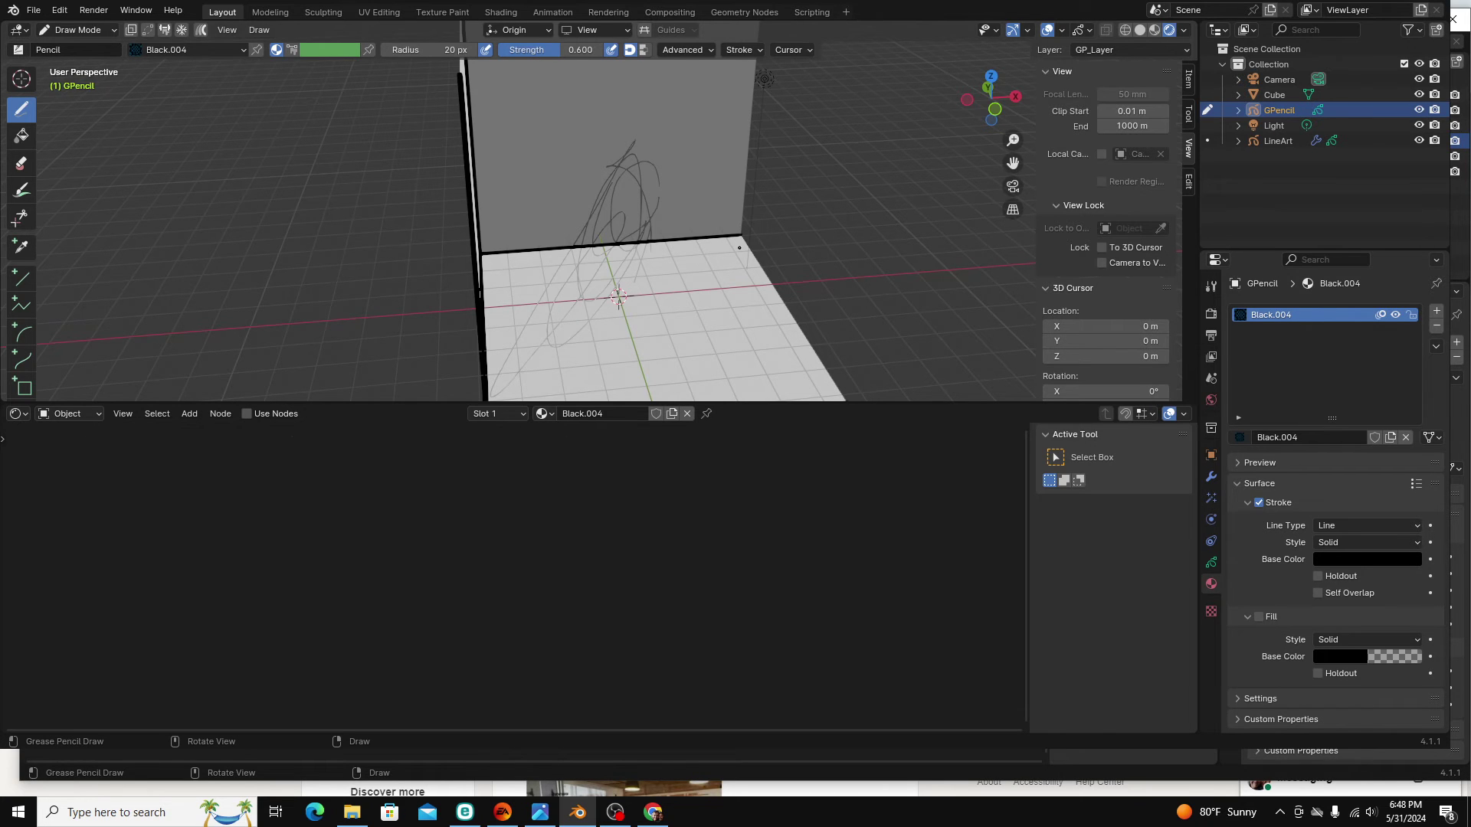
{"action": "middle_click_drag", "start_coordinate": [739, 247], "coordinate": [566, 213]}
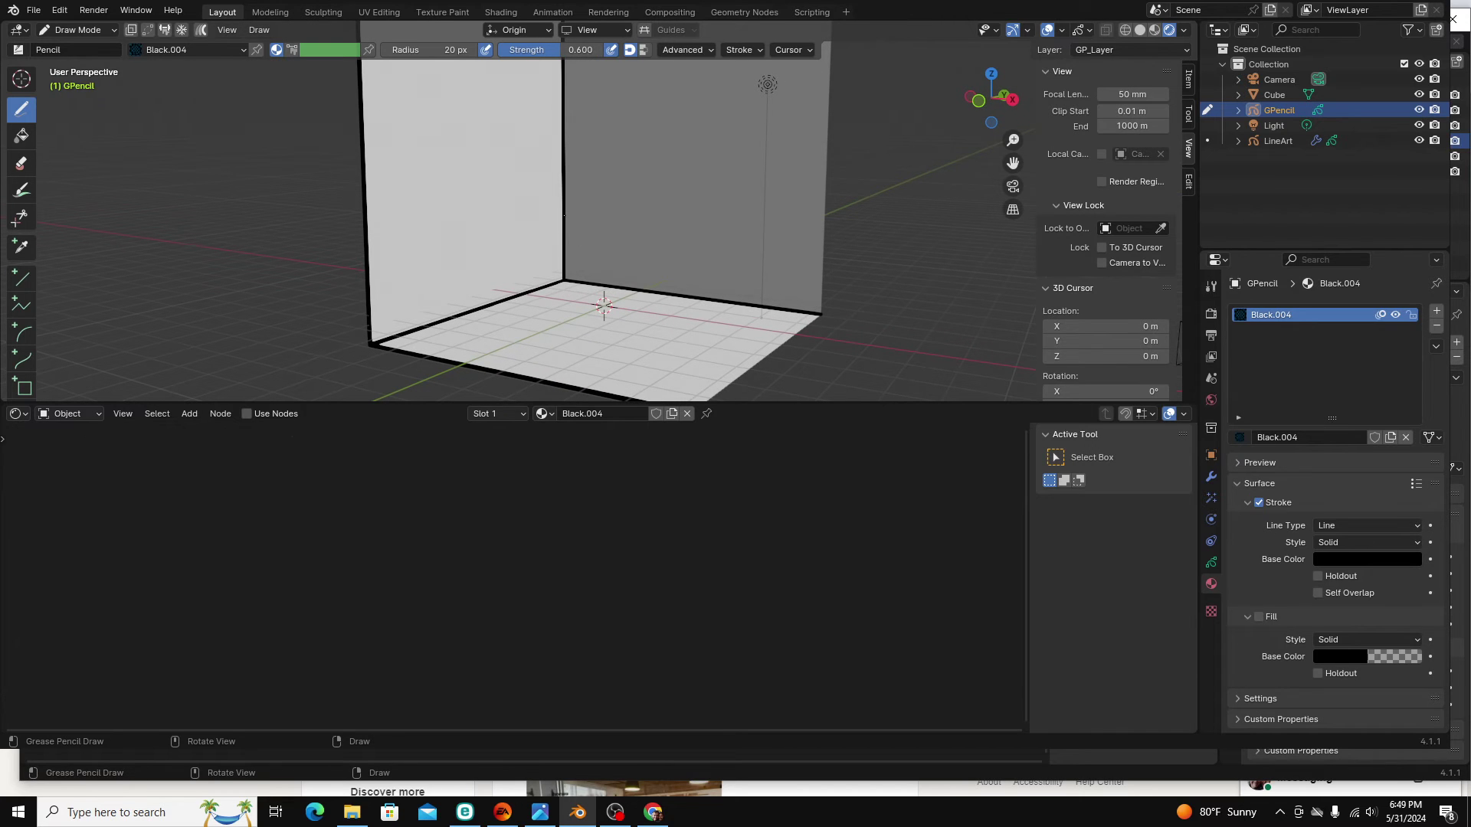
{"action": "key", "text": "KP_0"}
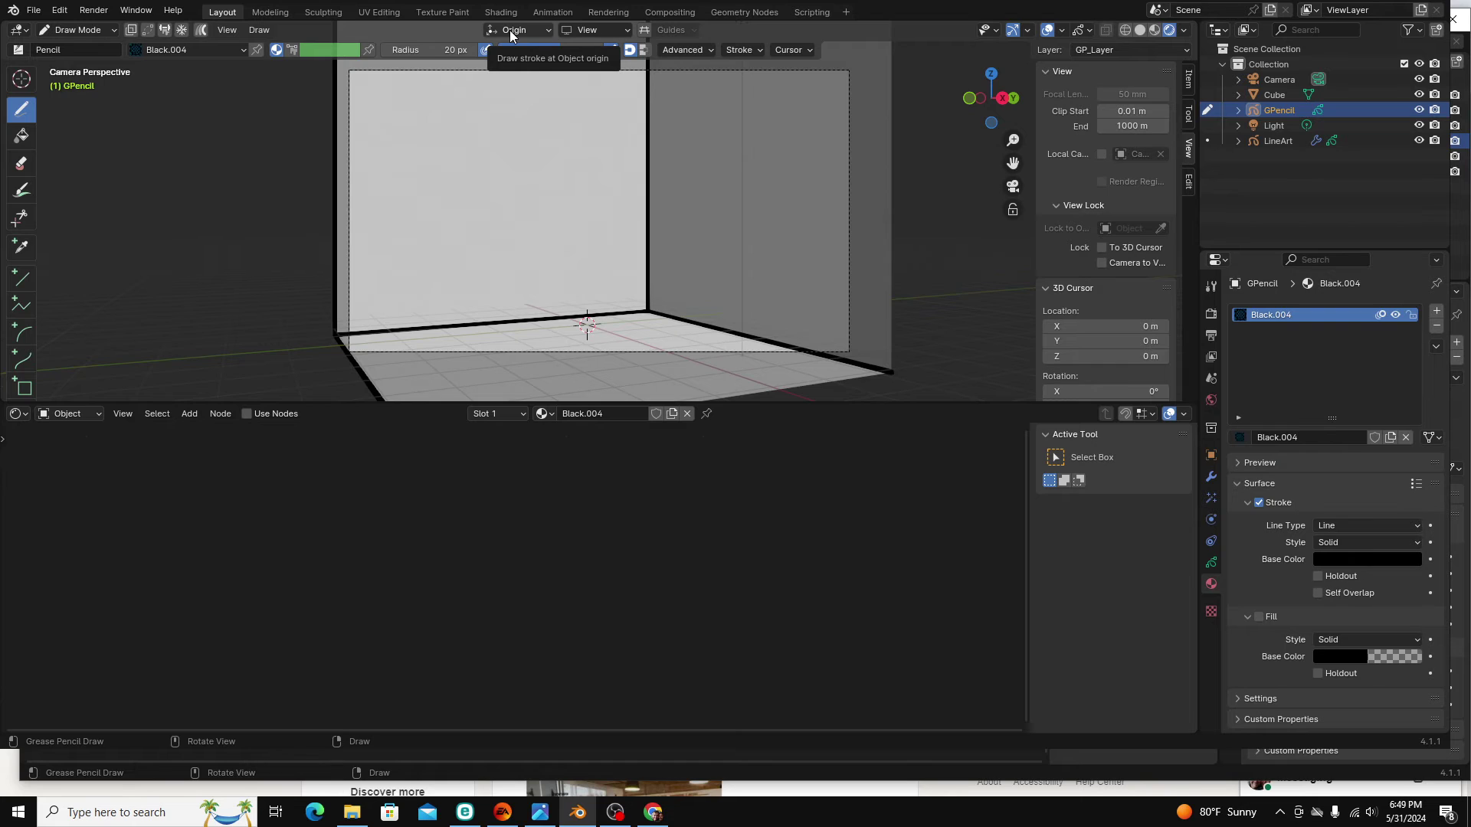
{"action": "left_click", "coordinate": [602, 32]}
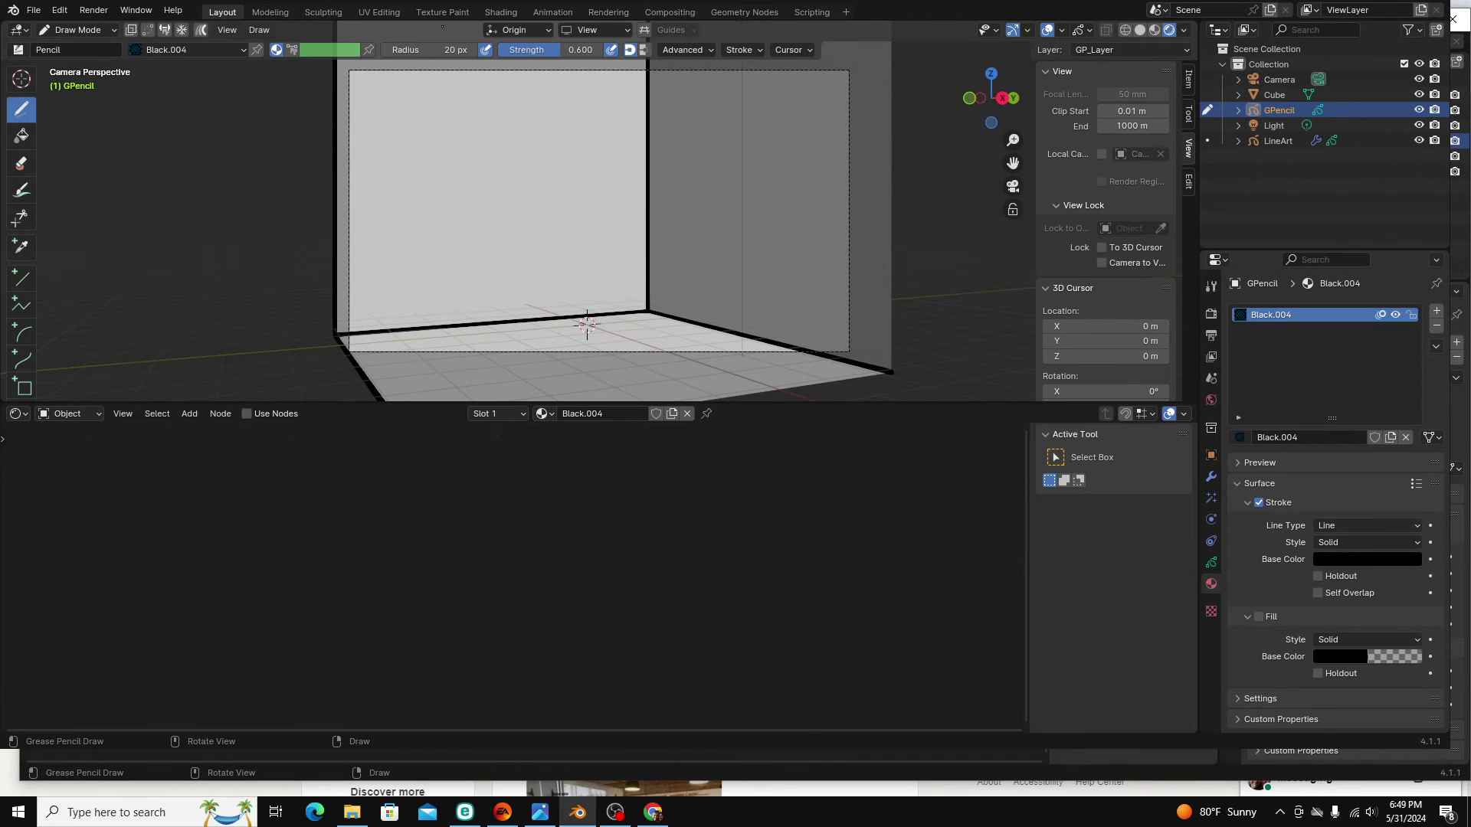
Change the Grease Pencil stroke placement from Origin to 3D Cursor
{"action": "left_click", "coordinate": [520, 32]}
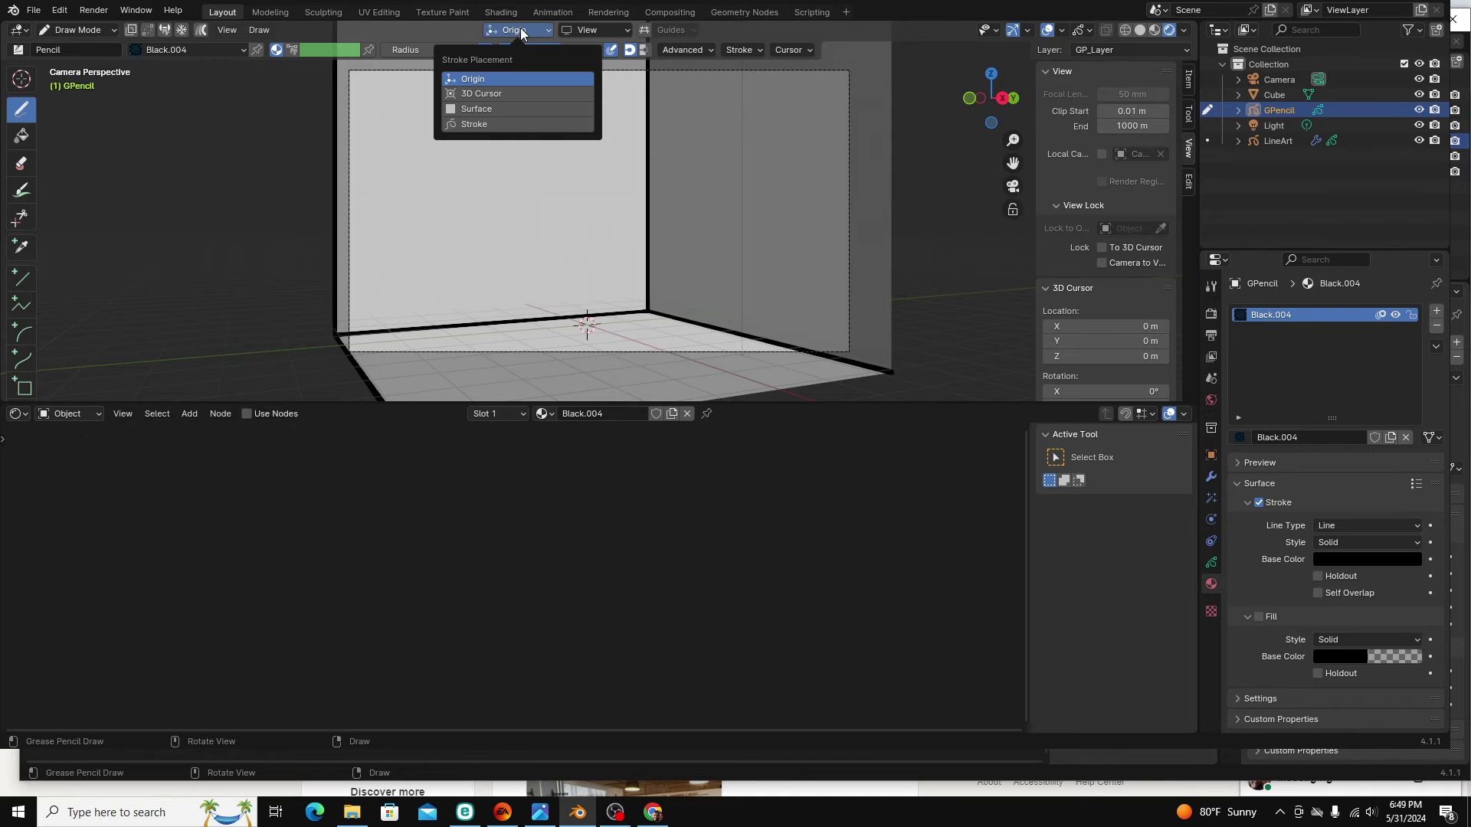
{"action": "left_click", "coordinate": [470, 80]}
{"action": "middle_click_drag", "start_coordinate": [614, 297], "coordinate": [591, 339]}
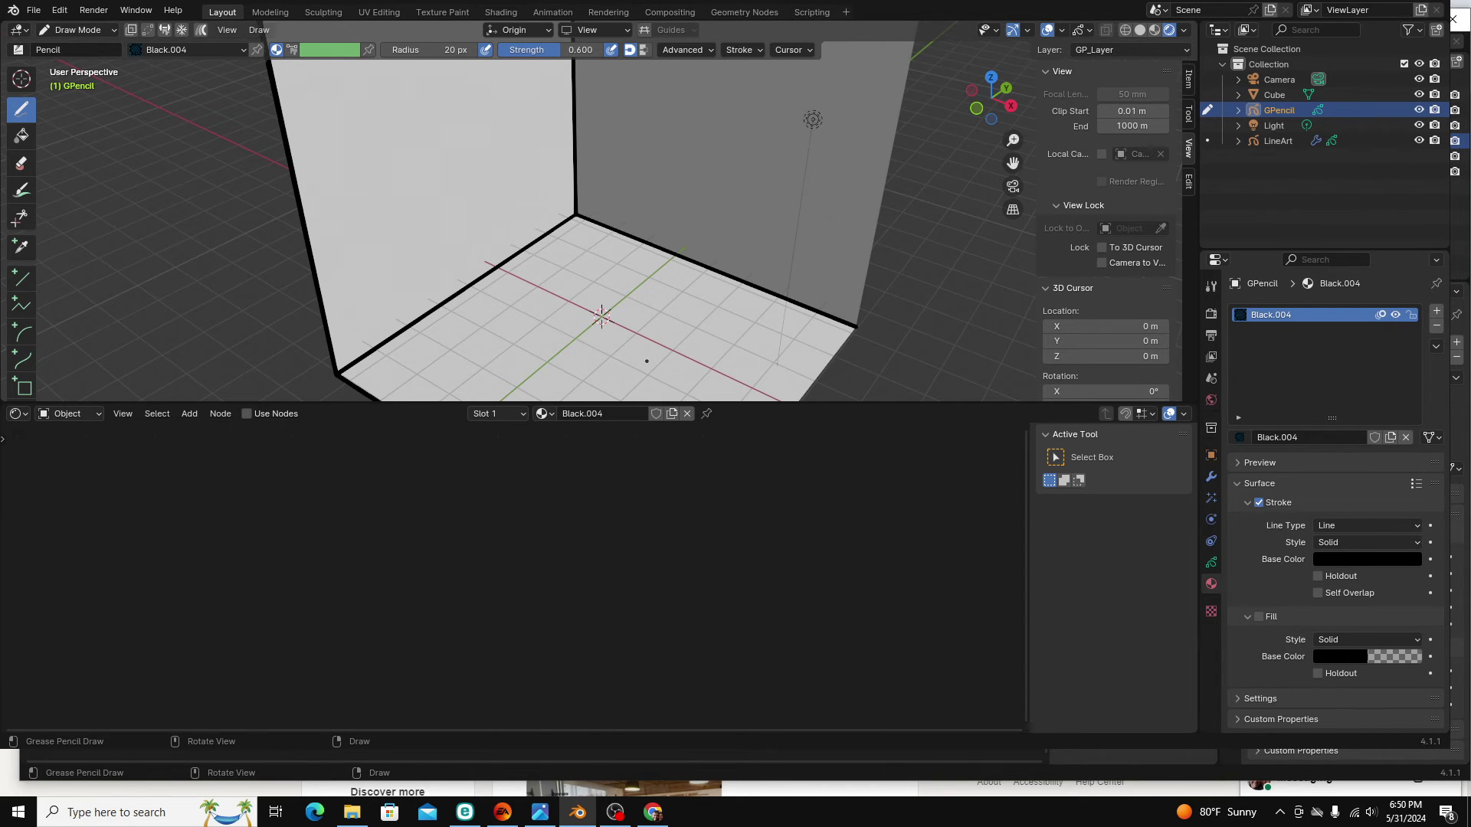
{"action": "left_click", "coordinate": [539, 26]}
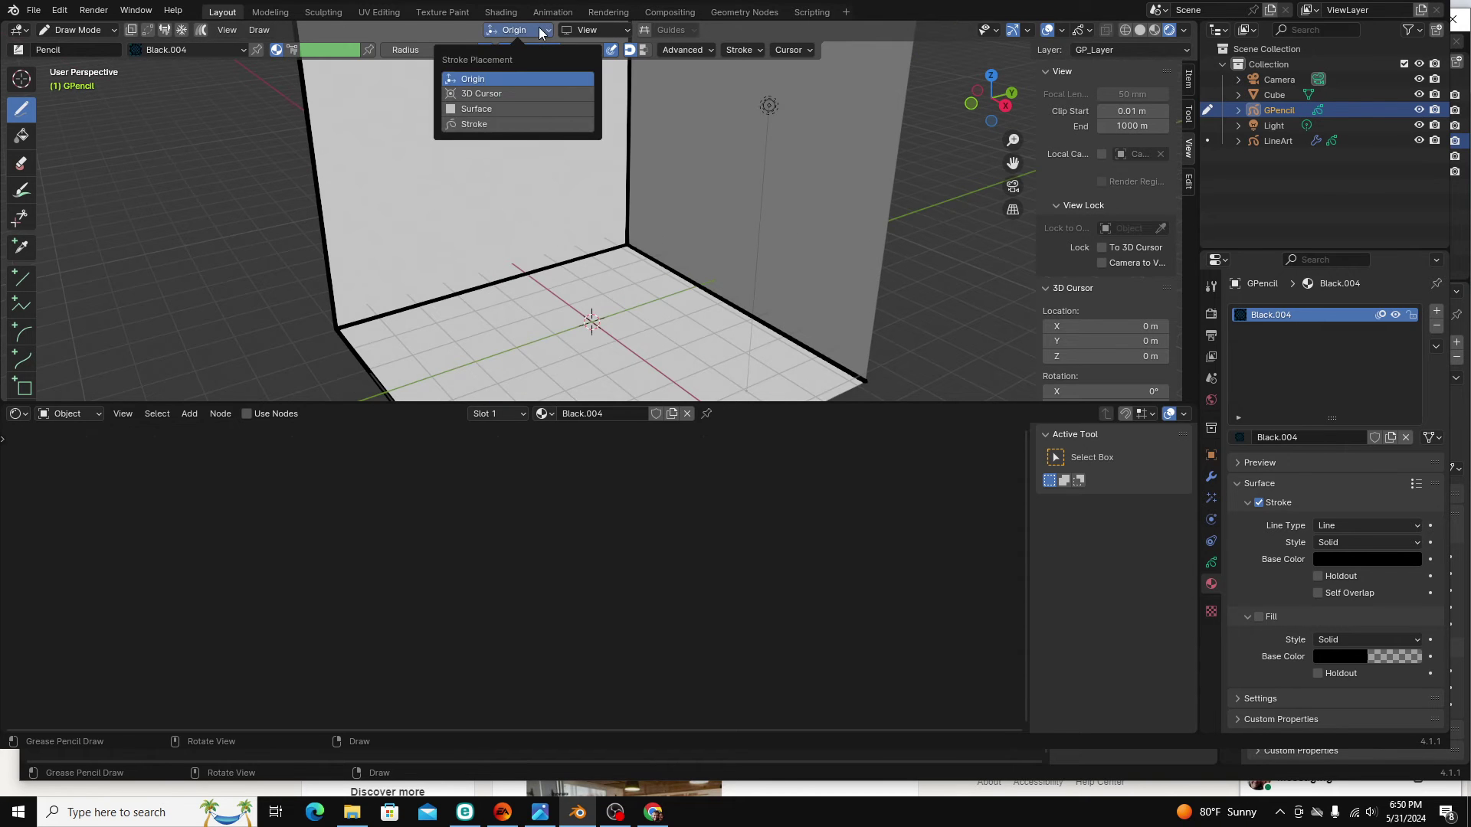
{"action": "left_click", "coordinate": [483, 92]}
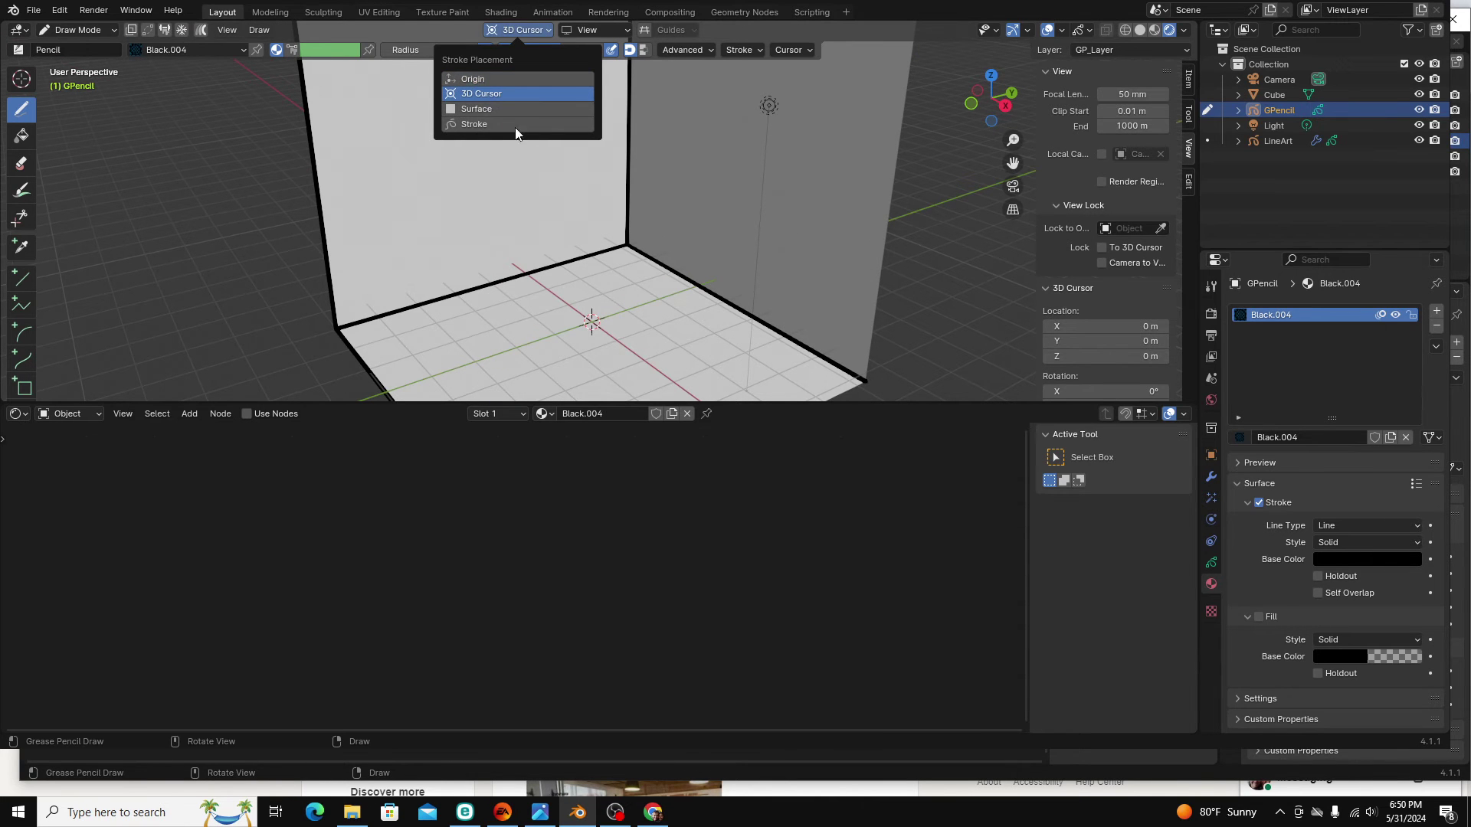
{"action": "middle_click_drag", "start_coordinate": [582, 215], "coordinate": [661, 297]}
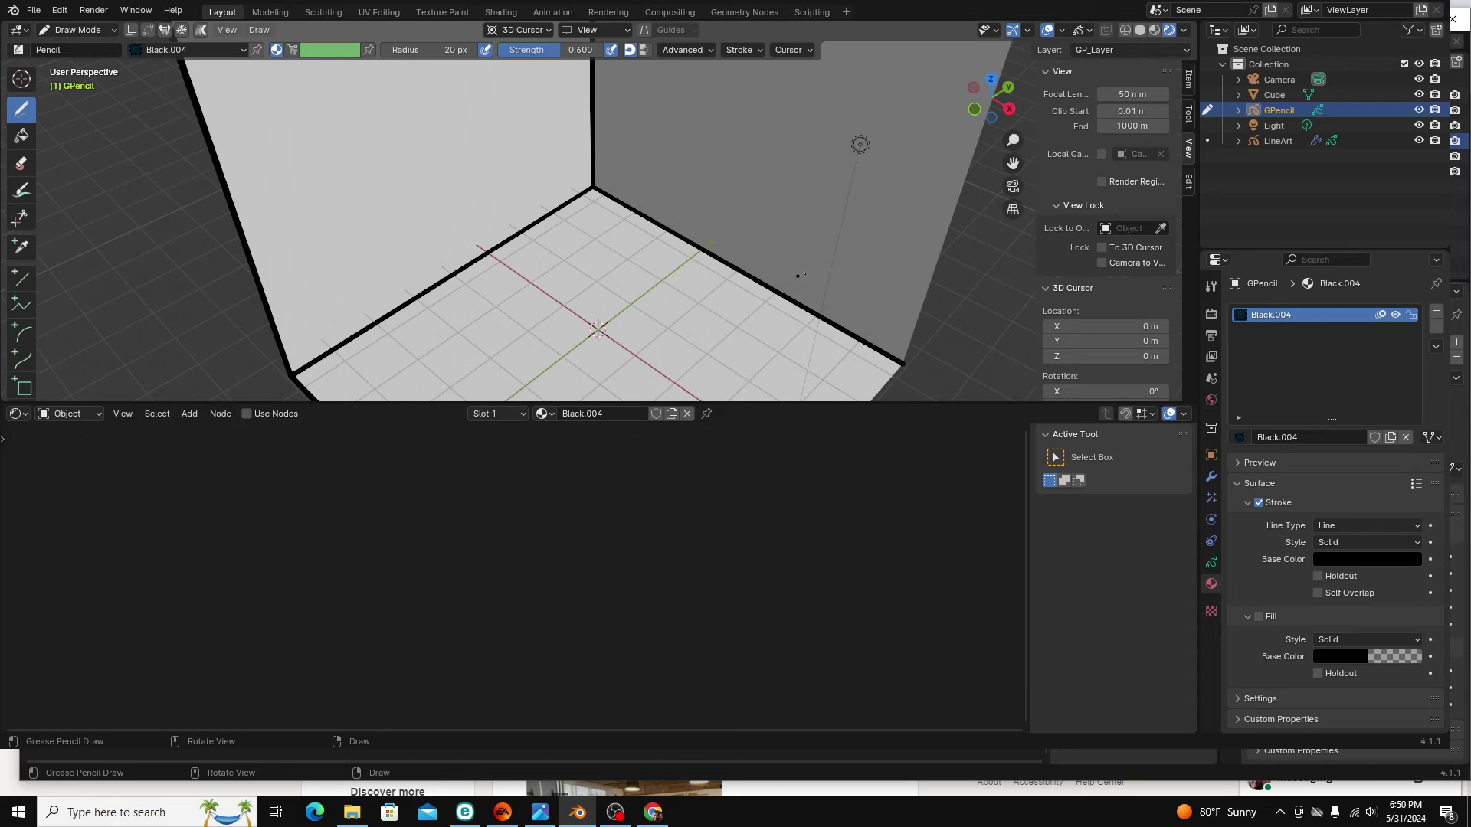
{"action": "middle_click_drag", "start_coordinate": [629, 357], "coordinate": [694, 341]}
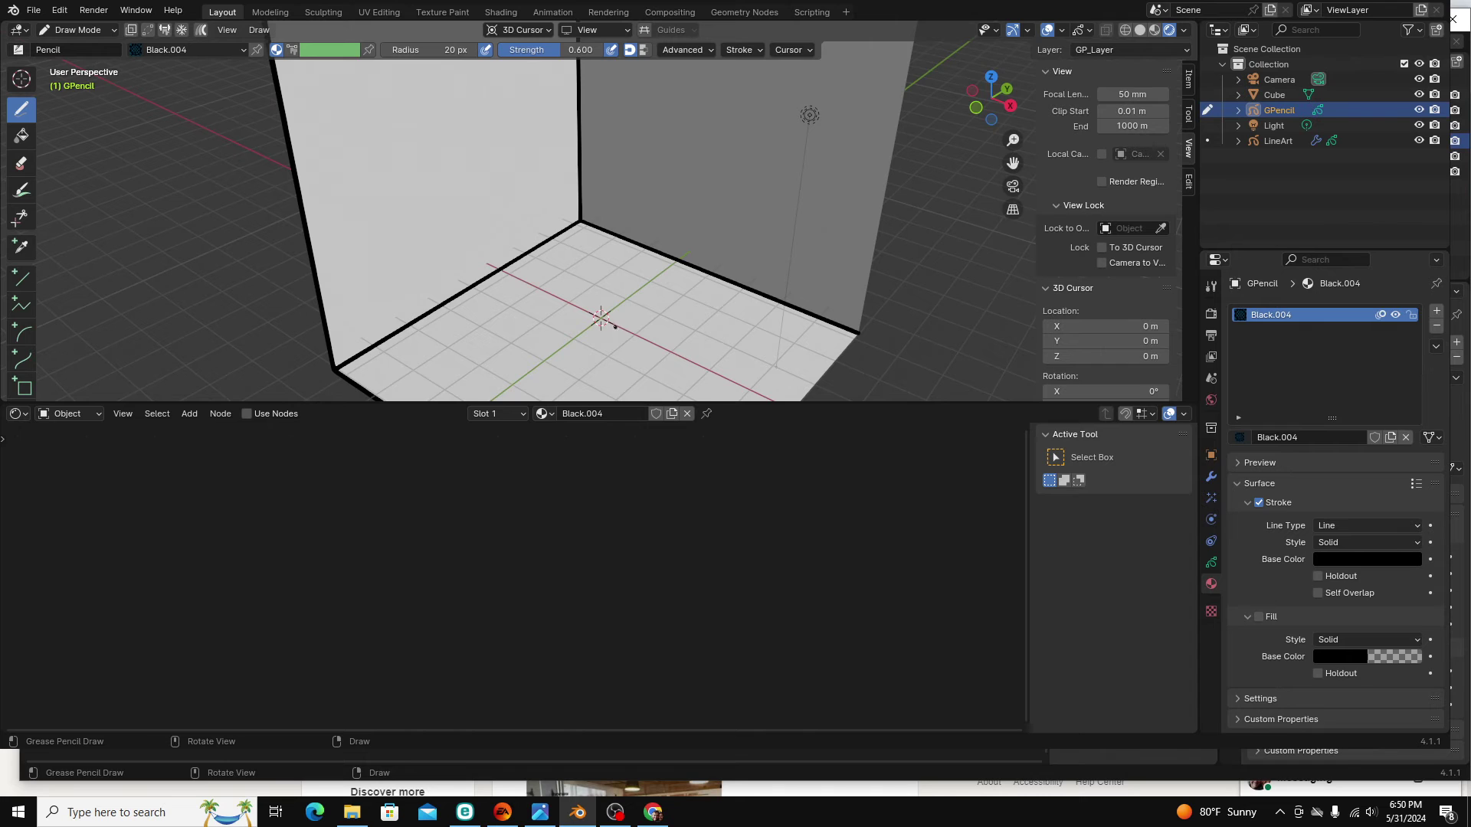
Place the 3D cursor in the room and draw test pencil loops on the wall
{"action": "left_click", "coordinate": [20, 78]}
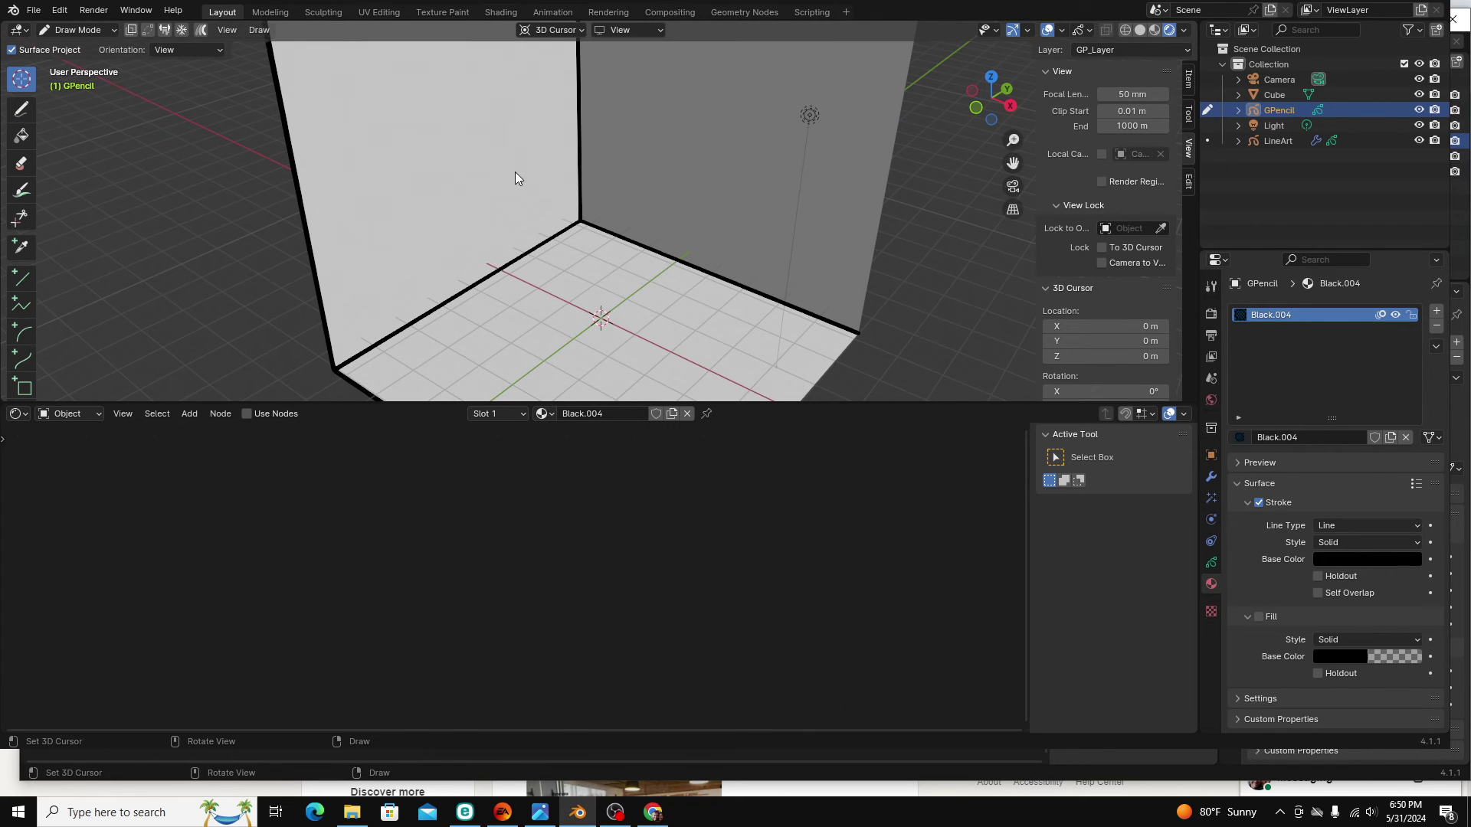
{"action": "left_click", "coordinate": [744, 353]}
{"action": "key", "text": "KP_0"}
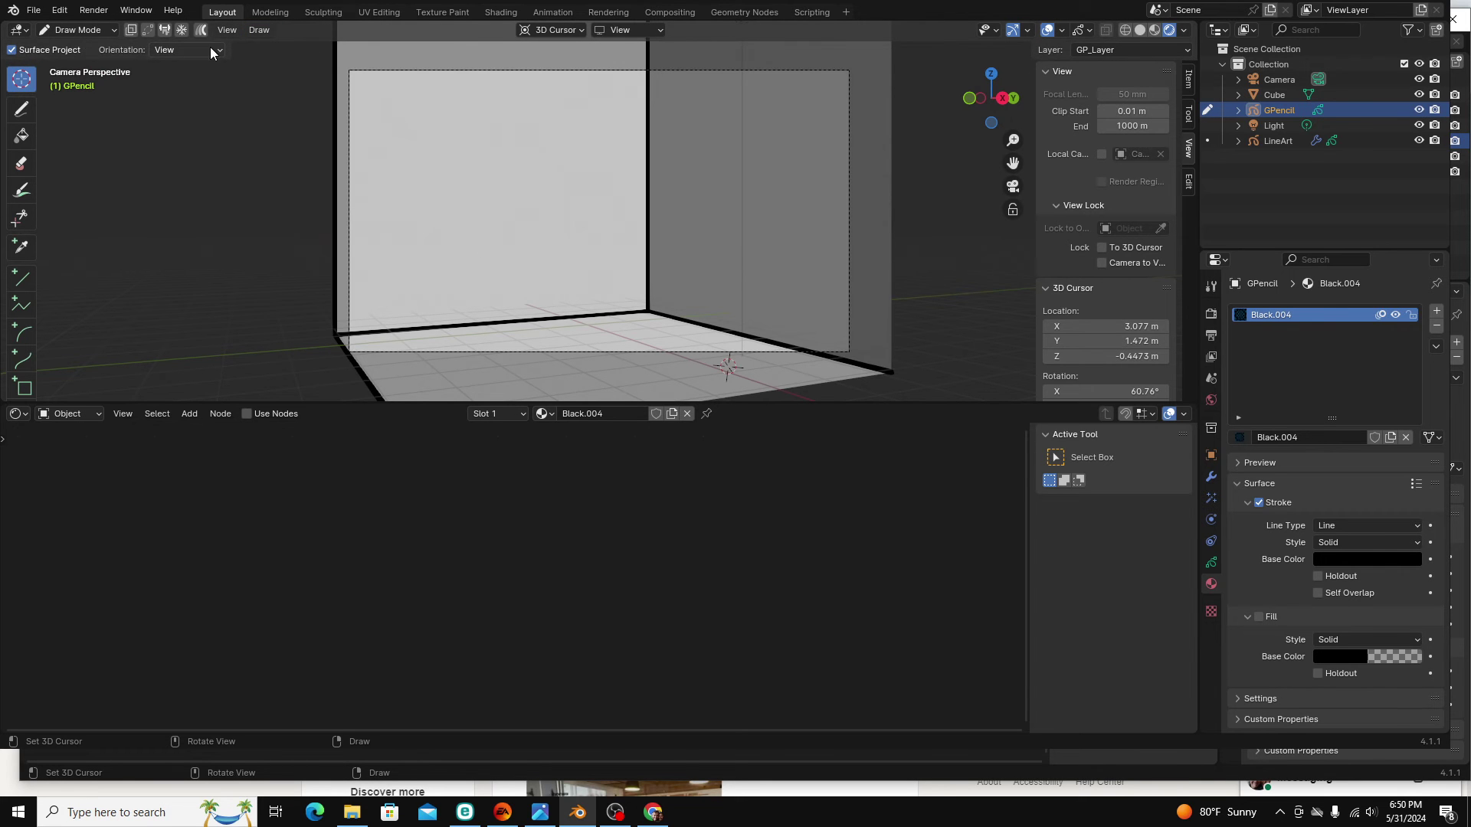
{"action": "left_click", "coordinate": [21, 108]}
{"action": "left_click_drag", "start_coordinate": [575, 253], "coordinate": [690, 214]}
{"action": "mouse_move", "coordinate": [690, 215]}
{"action": "middle_mouse_down"}
{"action": "mouse_move", "coordinate": [737, 313]}
{"action": "mouse_move", "coordinate": [700, 300]}
{"action": "mouse_move", "coordinate": [693, 240]}
{"action": "middle_mouse_up"}
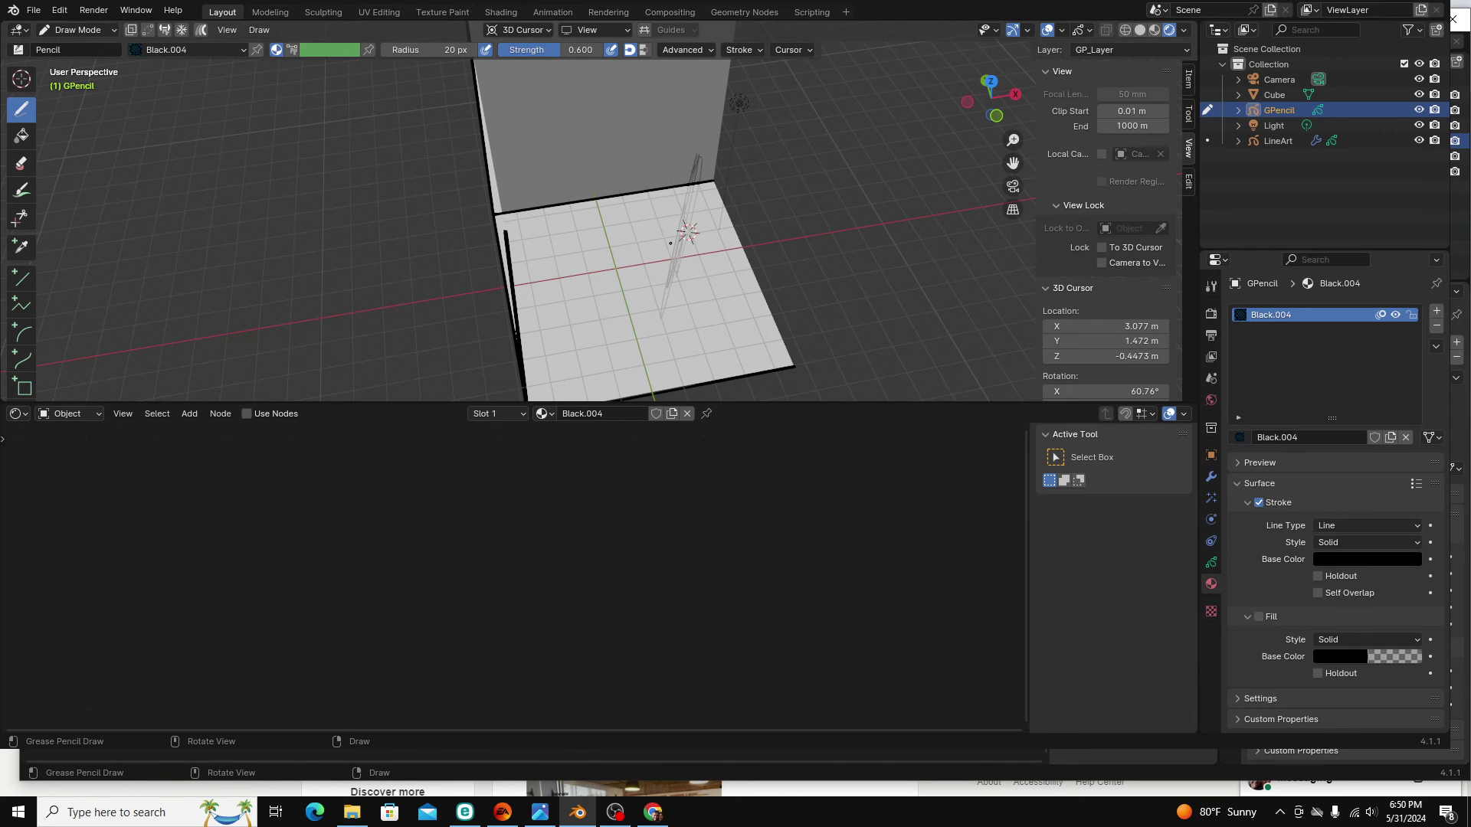
{"action": "mouse_move", "coordinate": [670, 243]}
{"action": "middle_mouse_down"}
{"action": "mouse_move", "coordinate": [728, 368]}
{"action": "mouse_move", "coordinate": [804, 268]}
{"action": "mouse_move", "coordinate": [919, 195]}
{"action": "middle_mouse_up"}
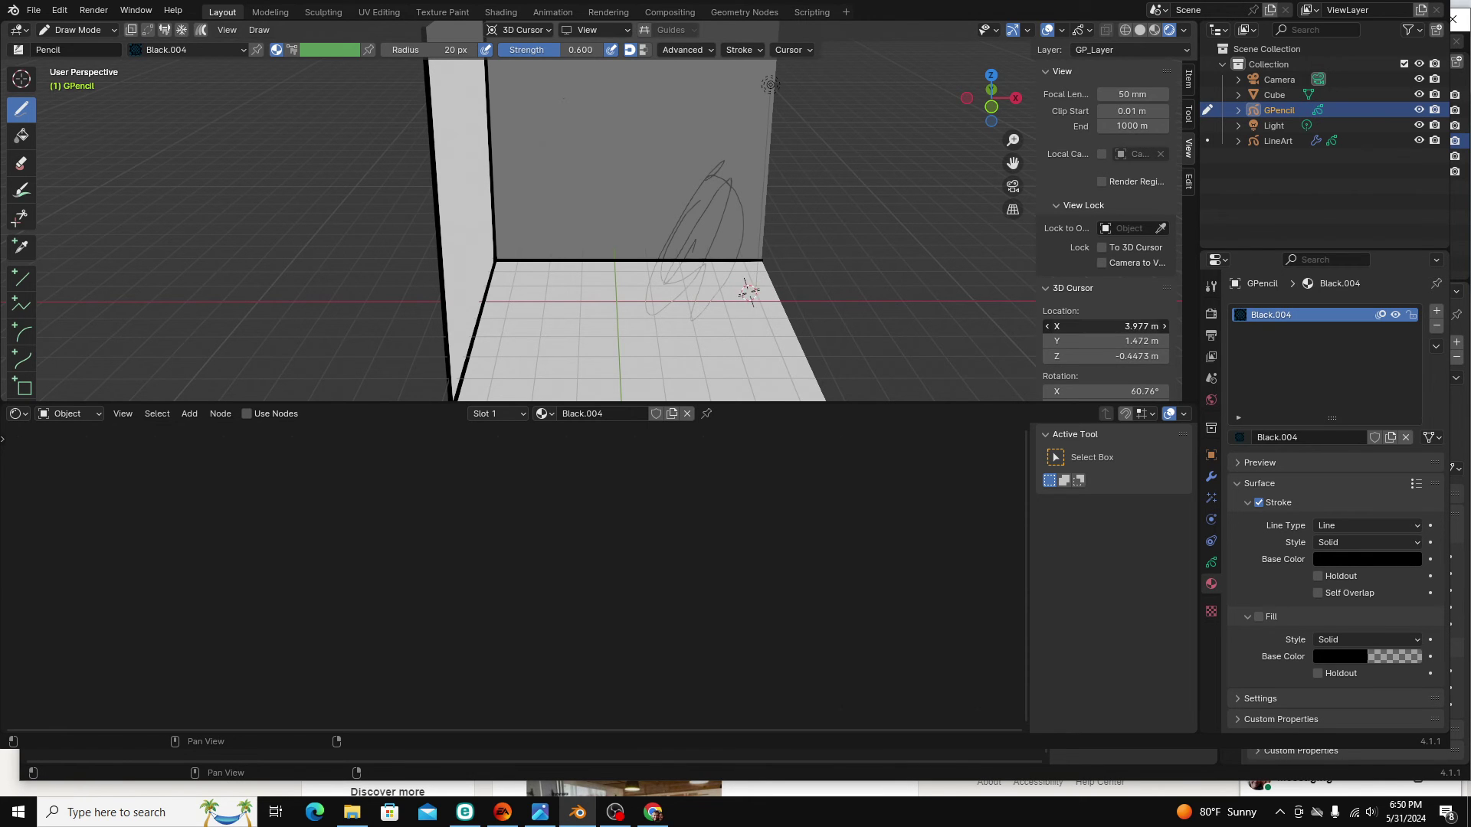
Place the 3D cursor on the wall and try N-panel values X 2.776 m, Y -0.1581 m
{"action": "left_click", "coordinate": [21, 79]}
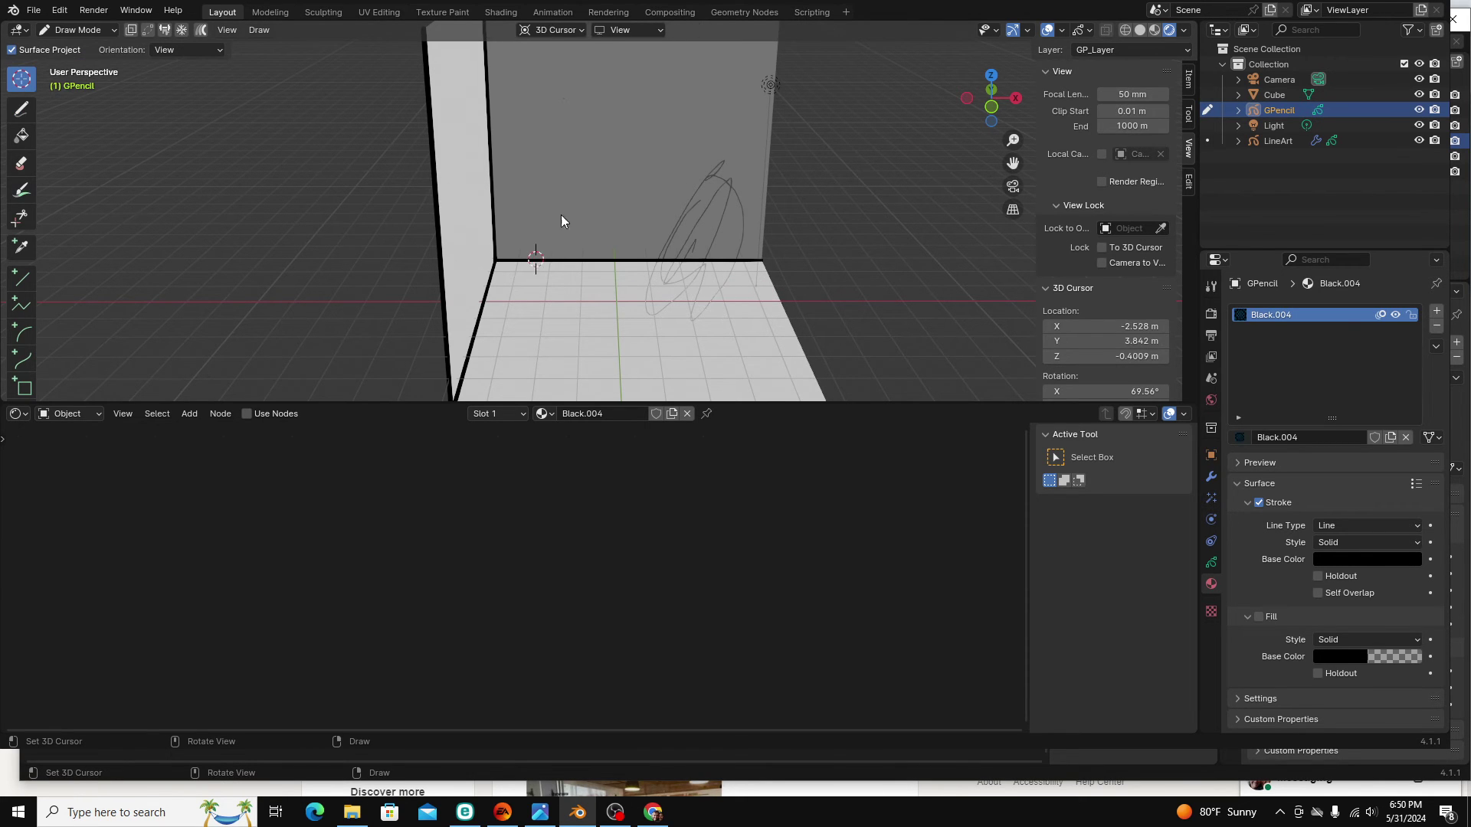
{"action": "left_click", "coordinate": [684, 165]}
{"action": "middle_click_drag", "start_coordinate": [904, 293], "coordinate": [736, 291]}
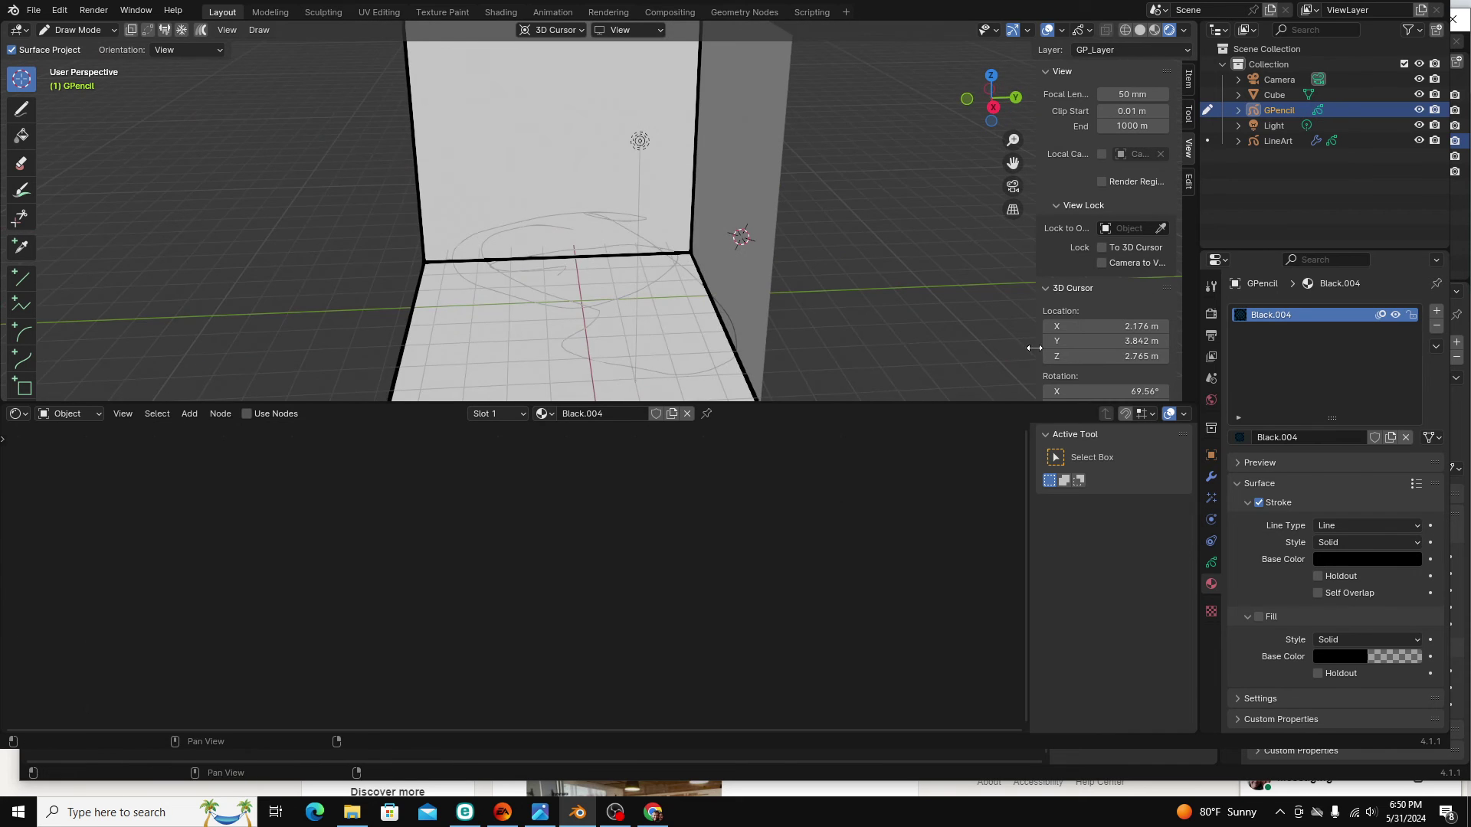
{"action": "left_click", "coordinate": [1049, 71]}
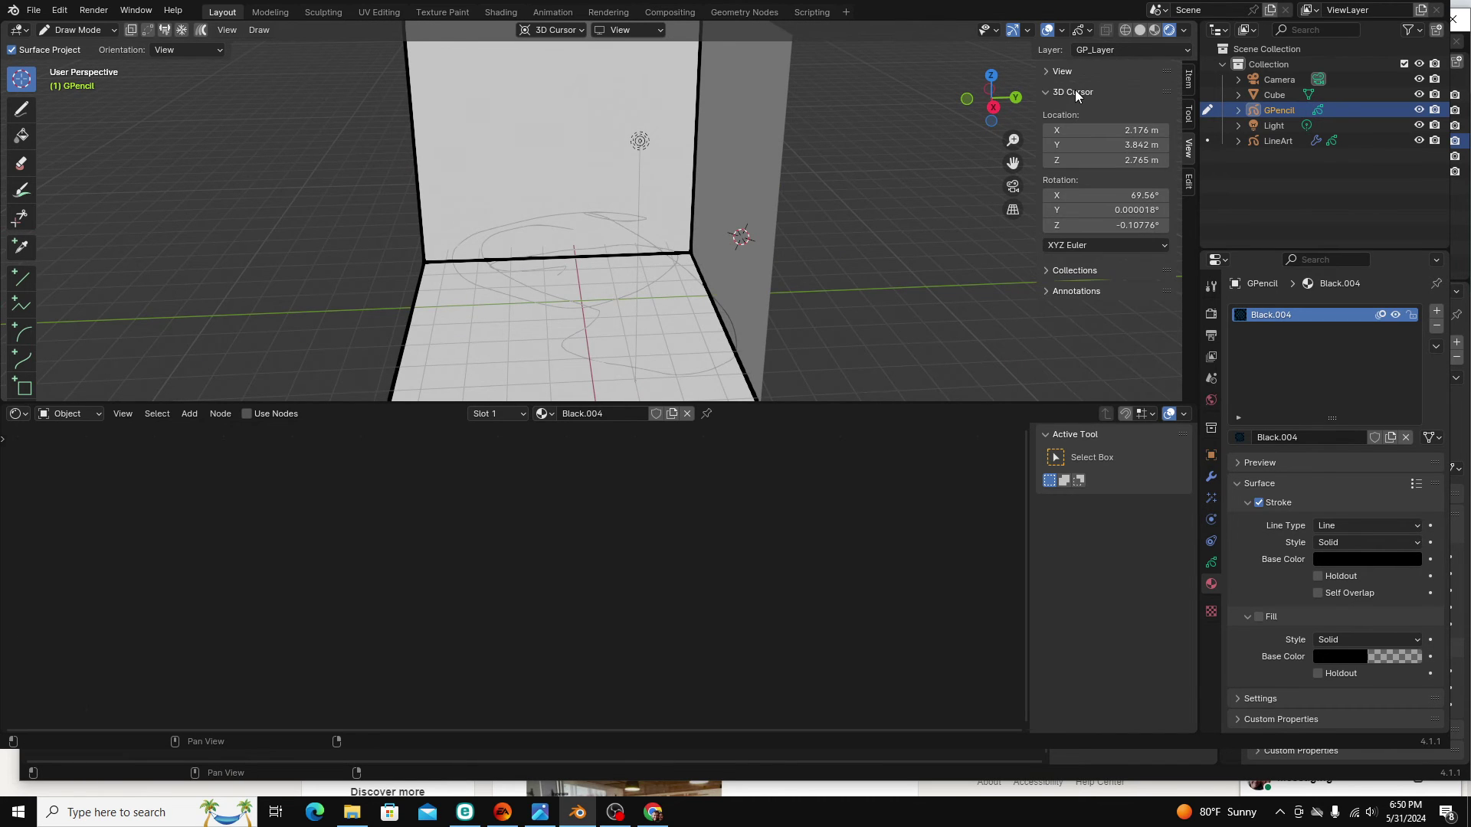
{"action": "left_click_drag", "start_coordinate": [1107, 130], "coordinate": [1073, 145]}
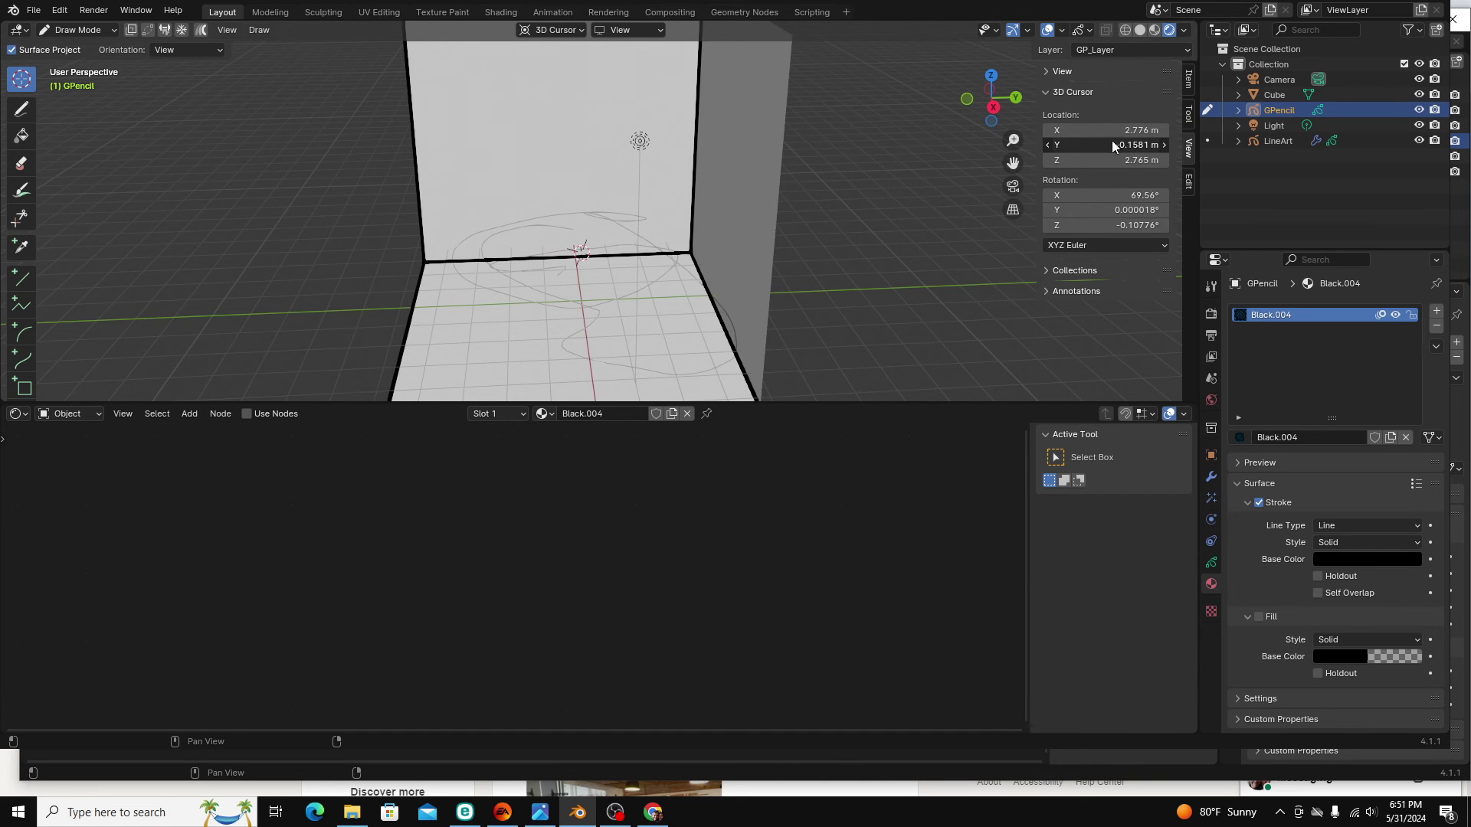
{"action": "left_click_drag", "start_coordinate": [1110, 196], "coordinate": [1050, 196]}
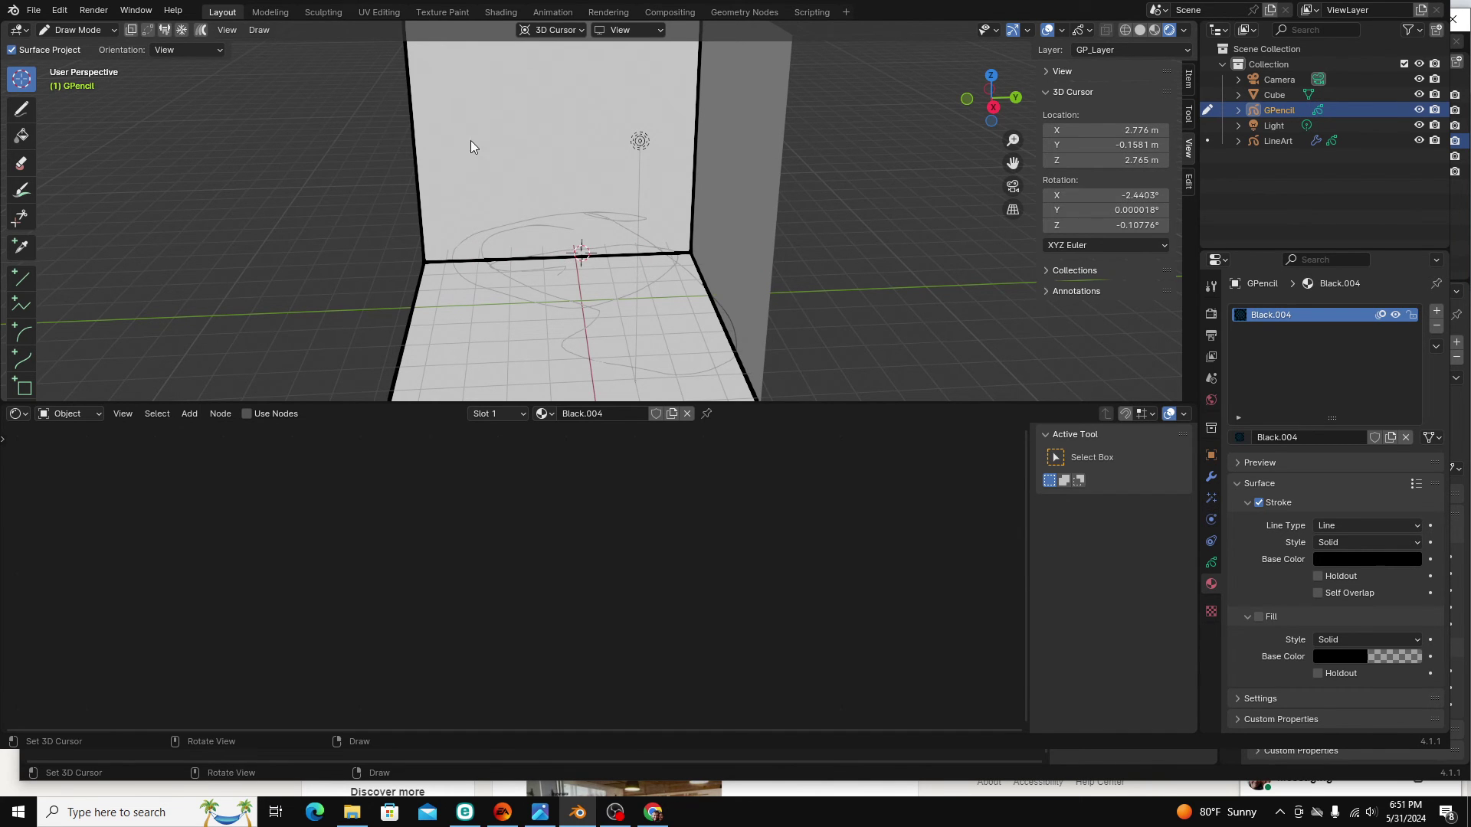
{"action": "middle_click_drag", "start_coordinate": [597, 246], "coordinate": [769, 311]}
Reposition the 3D cursor and set its location to X -0.8423 m, Y -0.9569 m
{"action": "right_click", "coordinate": [536, 303], "text": "shift"}
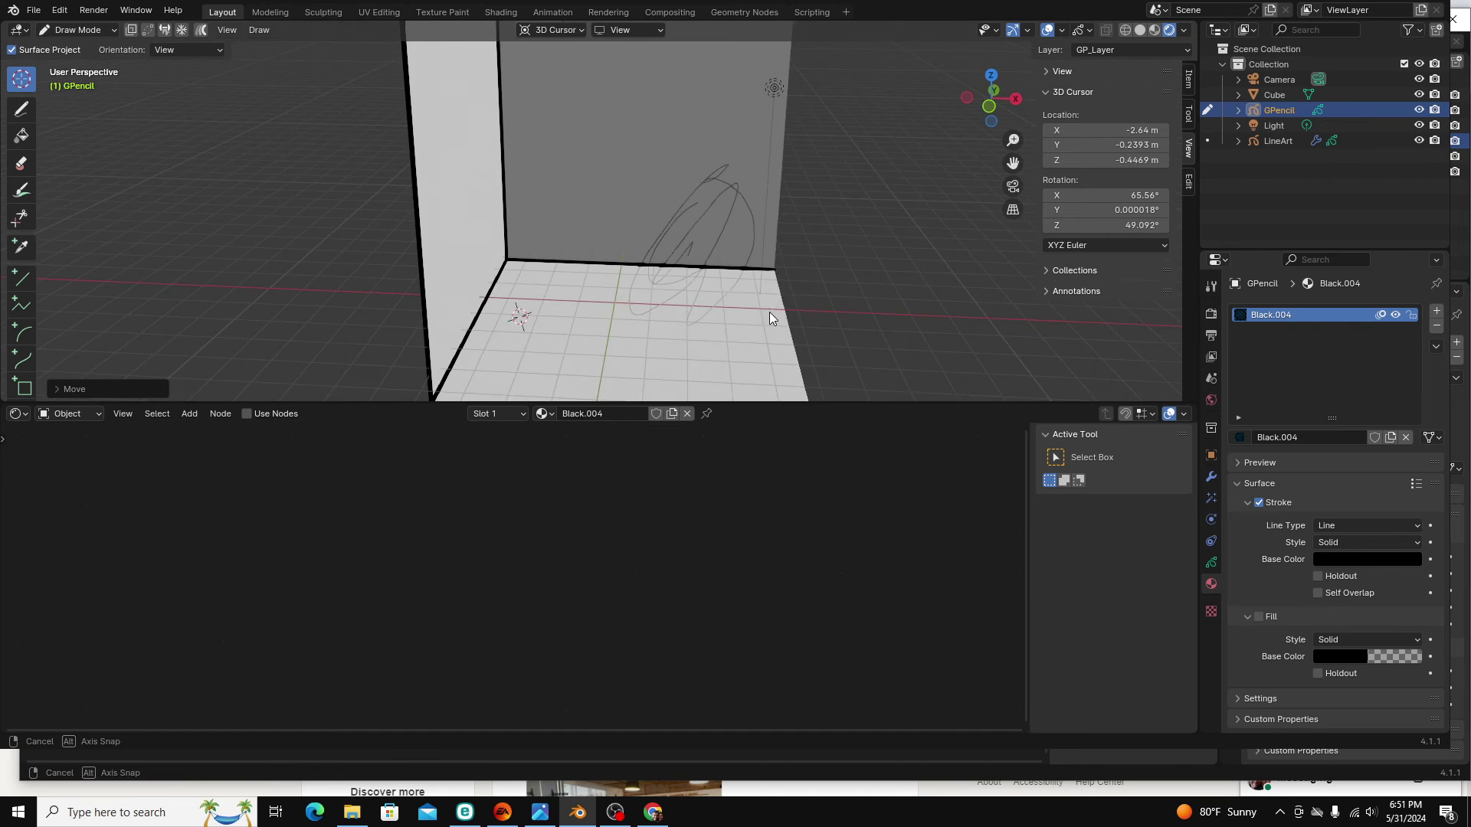
{"action": "right_click", "coordinate": [599, 222], "text": "shift"}
{"action": "middle_click_drag", "start_coordinate": [609, 246], "coordinate": [691, 273]}
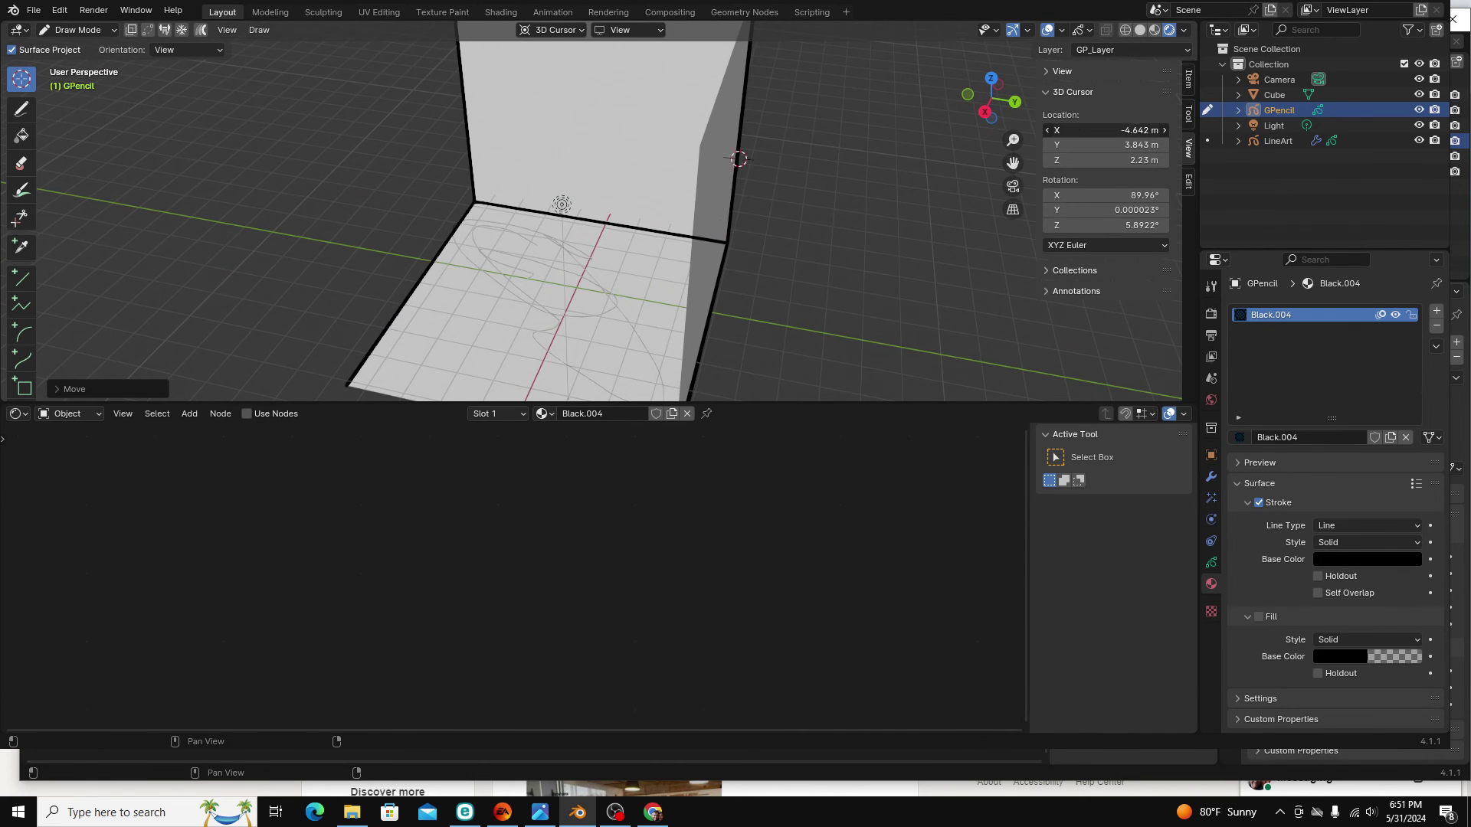
{"action": "left_click", "coordinate": [1047, 130]}
{"action": "left_click_drag", "start_coordinate": [1110, 145], "coordinate": [1026, 145]}
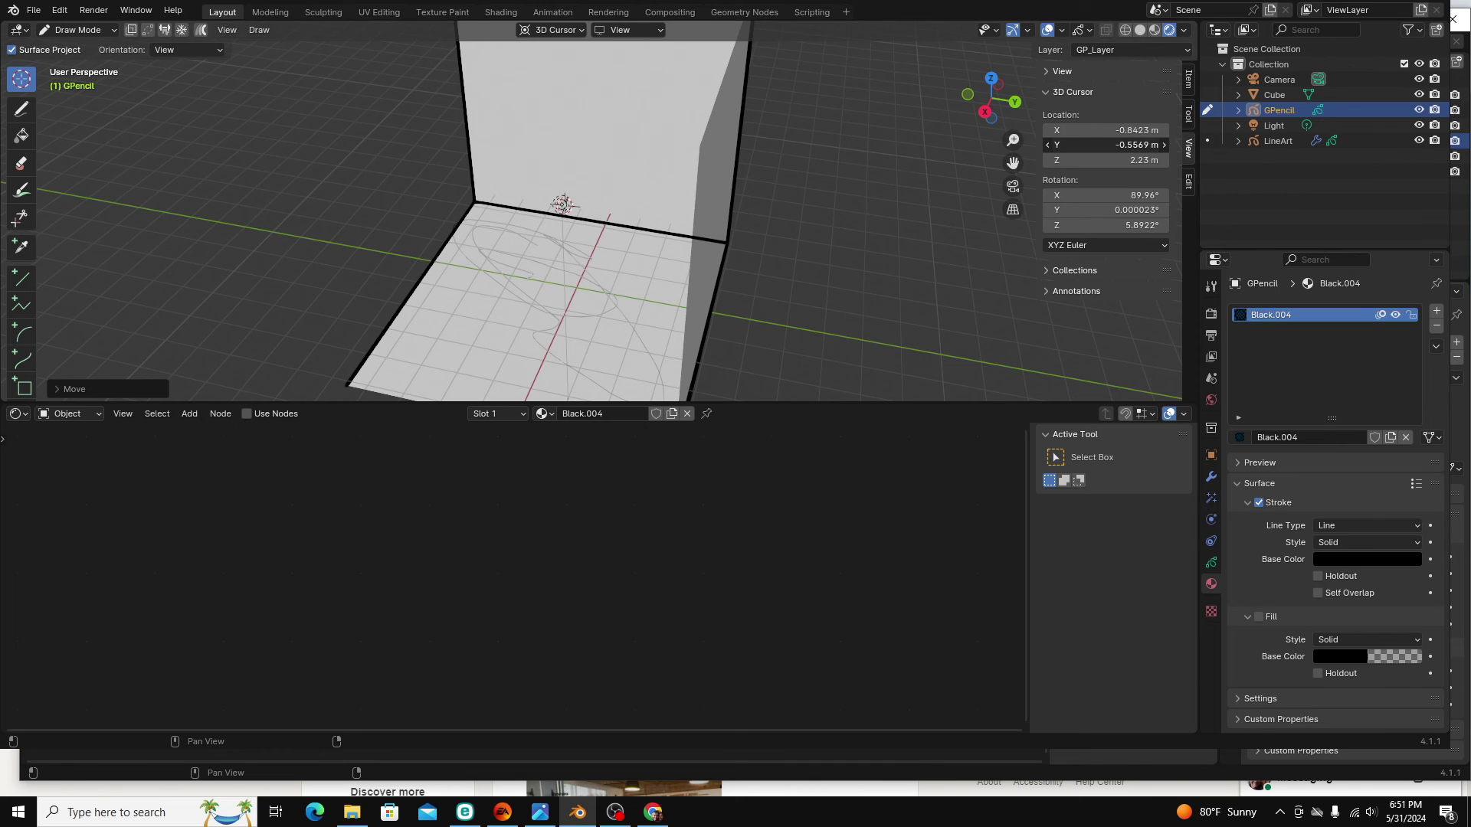
{"action": "middle_click_drag", "start_coordinate": [950, 261], "coordinate": [584, 275]}
Erase all test strokes in camera view and change the bottom Shader Editor to Timeline
{"action": "key", "text": "KP_0"}
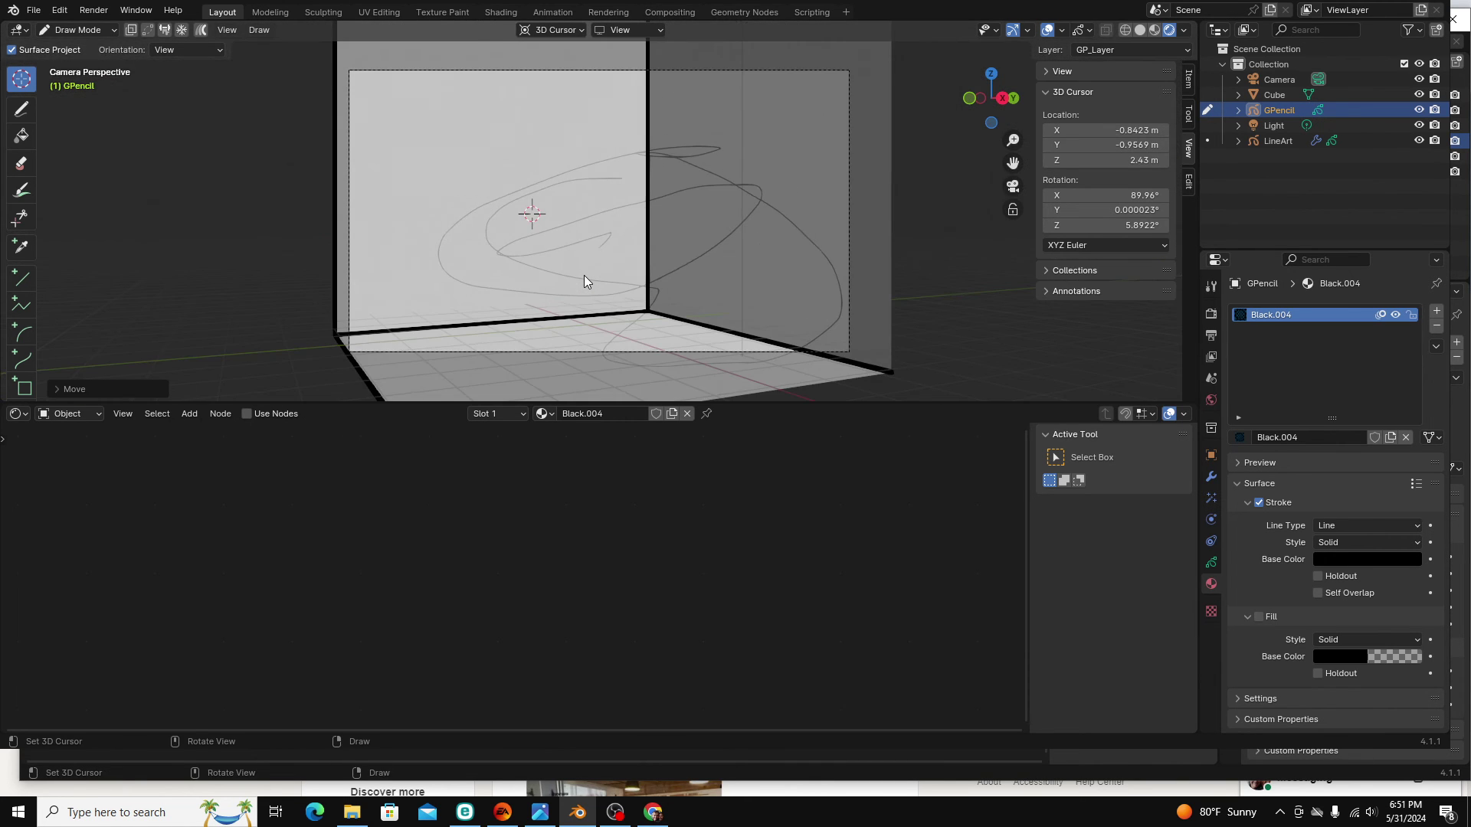
{"action": "key", "text": "e"}
{"action": "mouse_move", "coordinate": [415, 223]}
{"action": "left_mouse_down"}
{"action": "mouse_move", "coordinate": [832, 154]}
{"action": "mouse_move", "coordinate": [429, 296]}
{"action": "mouse_move", "coordinate": [643, 296]}
{"action": "mouse_move", "coordinate": [549, 302]}
{"action": "mouse_move", "coordinate": [938, 404]}
{"action": "left_mouse_up"}
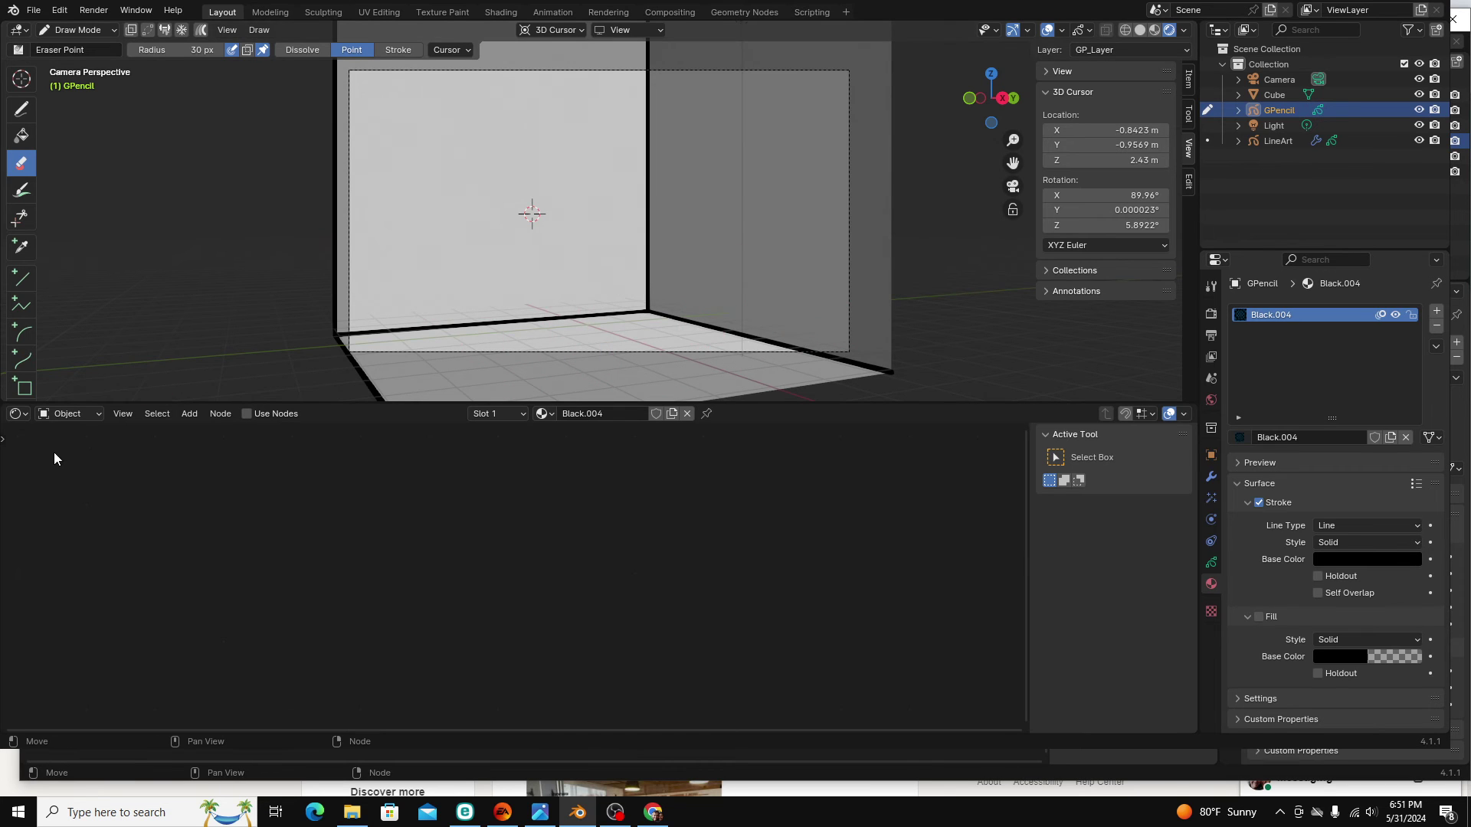
{"action": "left_click", "coordinate": [15, 414]}
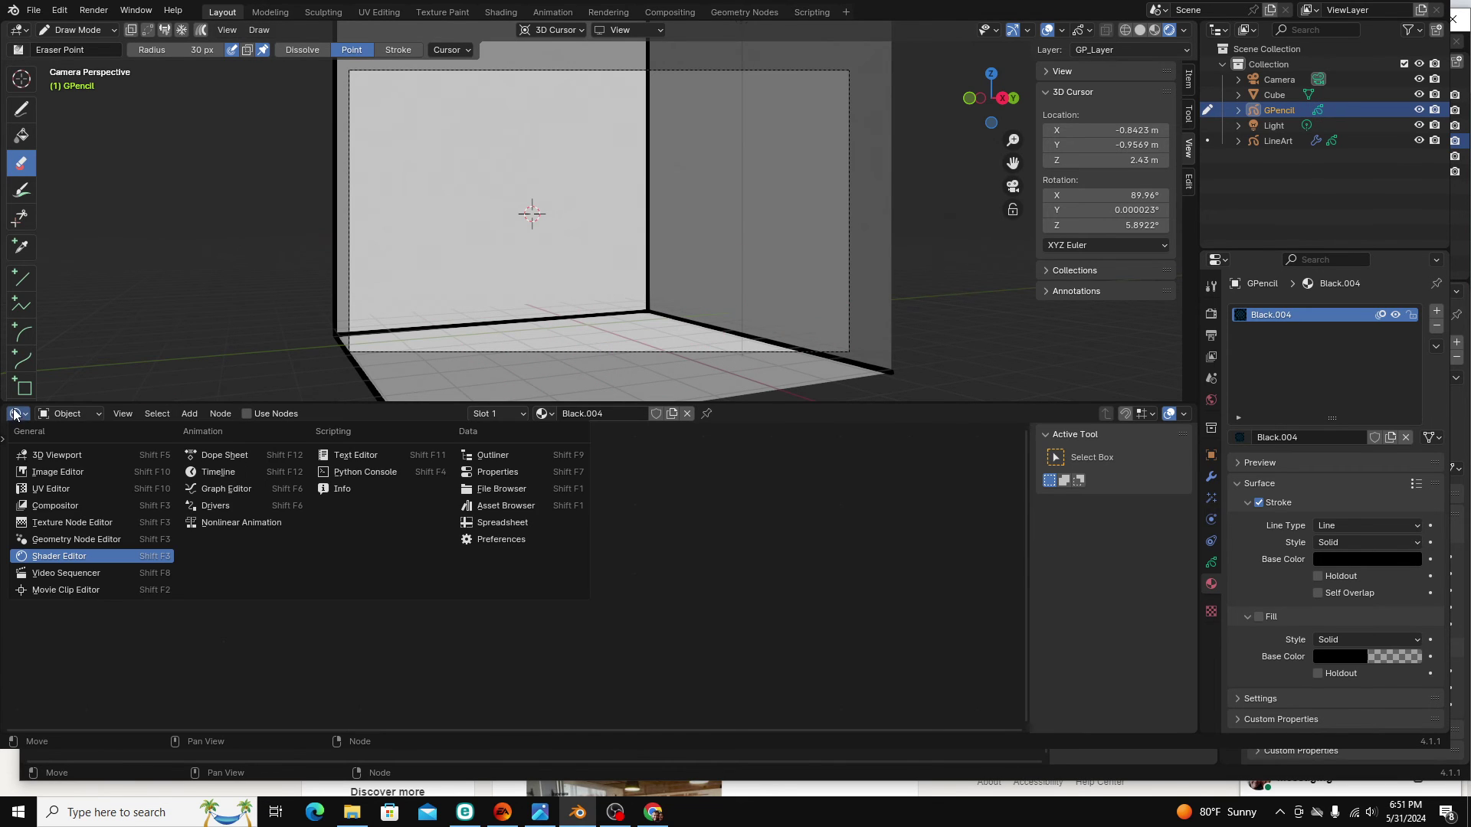
{"action": "left_click", "coordinate": [209, 473]}
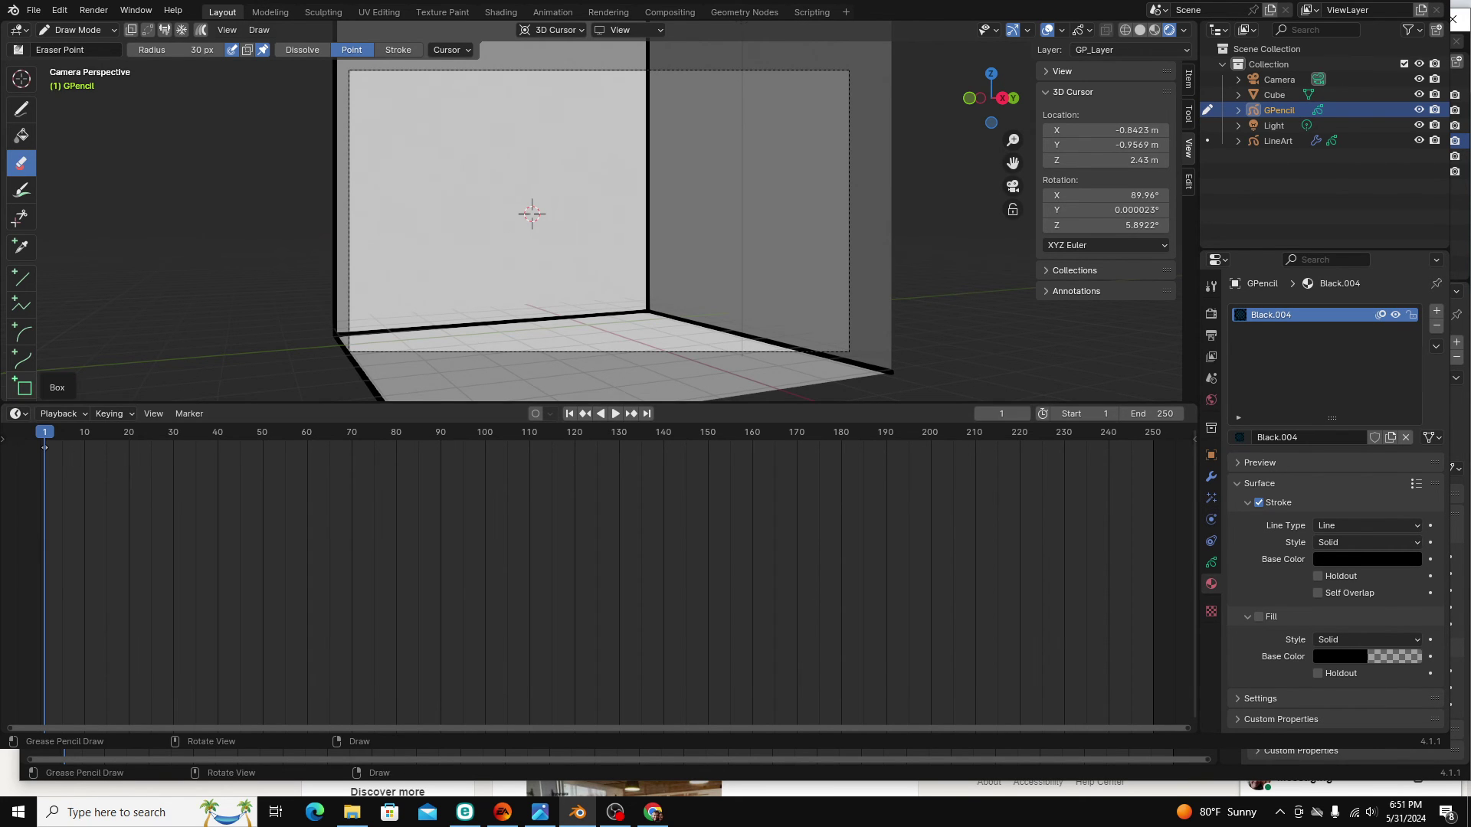
Draw a stick figure on the wall with a round head, body, legs and outstretched arms
{"action": "left_click", "coordinate": [21, 110]}
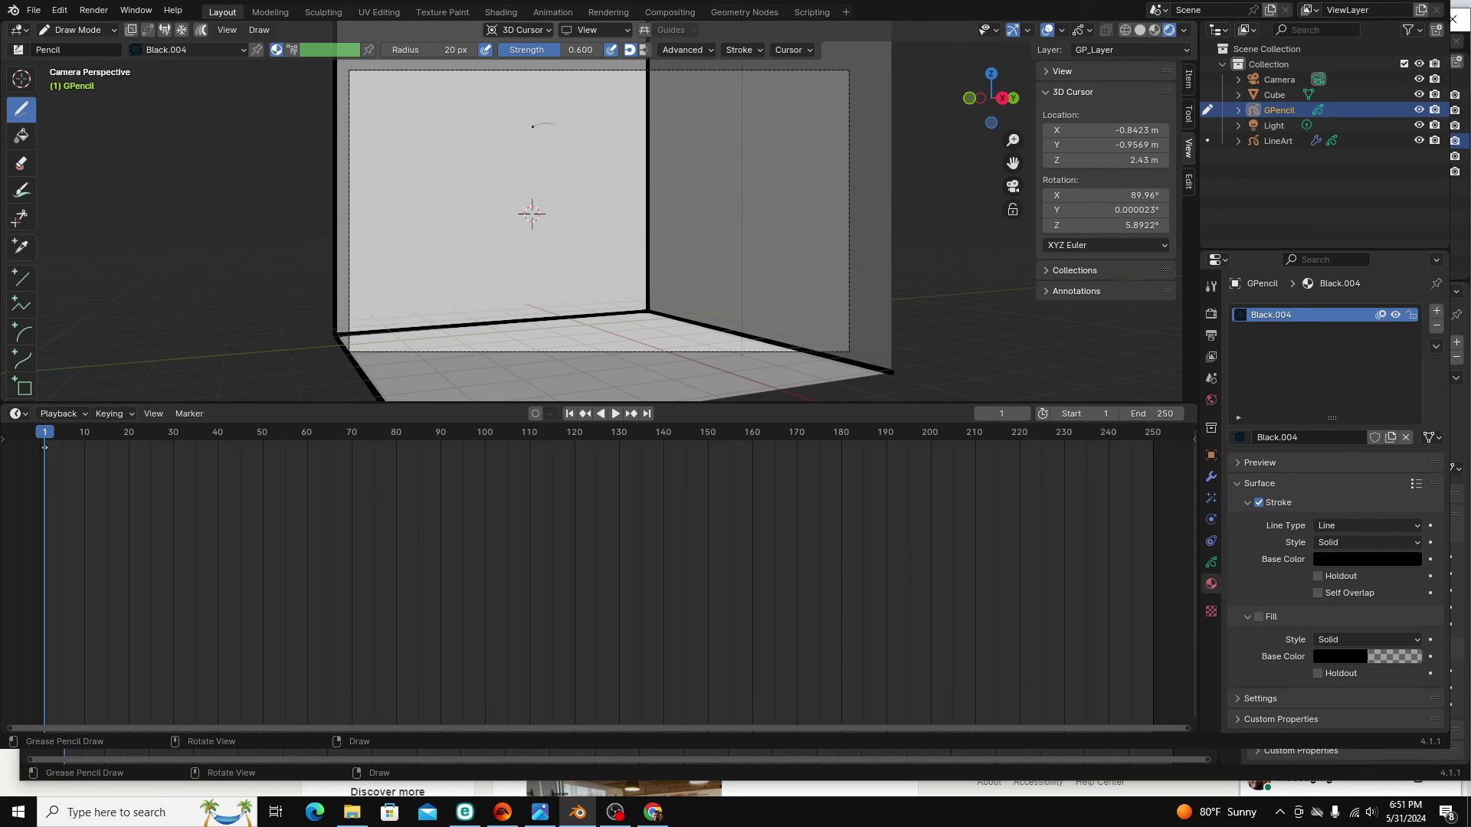
{"action": "mouse_move", "coordinate": [533, 126]}
{"action": "left_mouse_down"}
{"action": "mouse_move", "coordinate": [570, 158]}
{"action": "mouse_move", "coordinate": [573, 127]}
{"action": "mouse_move", "coordinate": [536, 130]}
{"action": "left_mouse_up"}
{"action": "left_click_drag", "start_coordinate": [554, 163], "coordinate": [587, 315]}
{"action": "mouse_move", "coordinate": [497, 208]}
{"action": "left_mouse_down"}
{"action": "mouse_move", "coordinate": [573, 203]}
{"action": "mouse_move", "coordinate": [495, 203]}
{"action": "mouse_move", "coordinate": [617, 205]}
{"action": "left_mouse_up"}
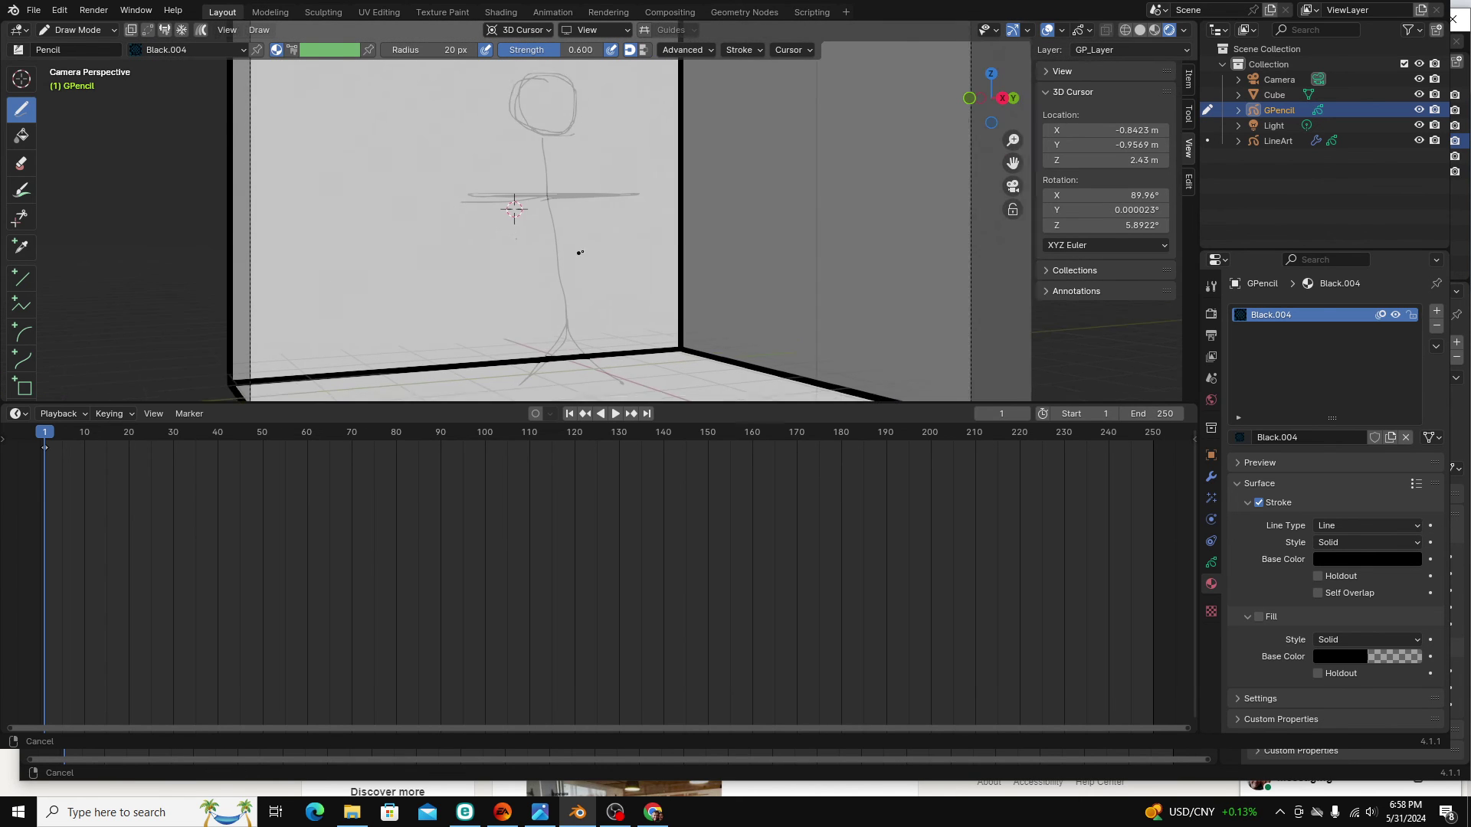
{"action": "middle_click_drag", "start_coordinate": [593, 225], "coordinate": [679, 278], "text": "shift"}
{"action": "scroll", "coordinate": [597, 306], "scroll_direction": "down", "scroll_amount": 2}
{"action": "scroll", "coordinate": [536, 345], "scroll_direction": "up", "scroll_amount": 2}
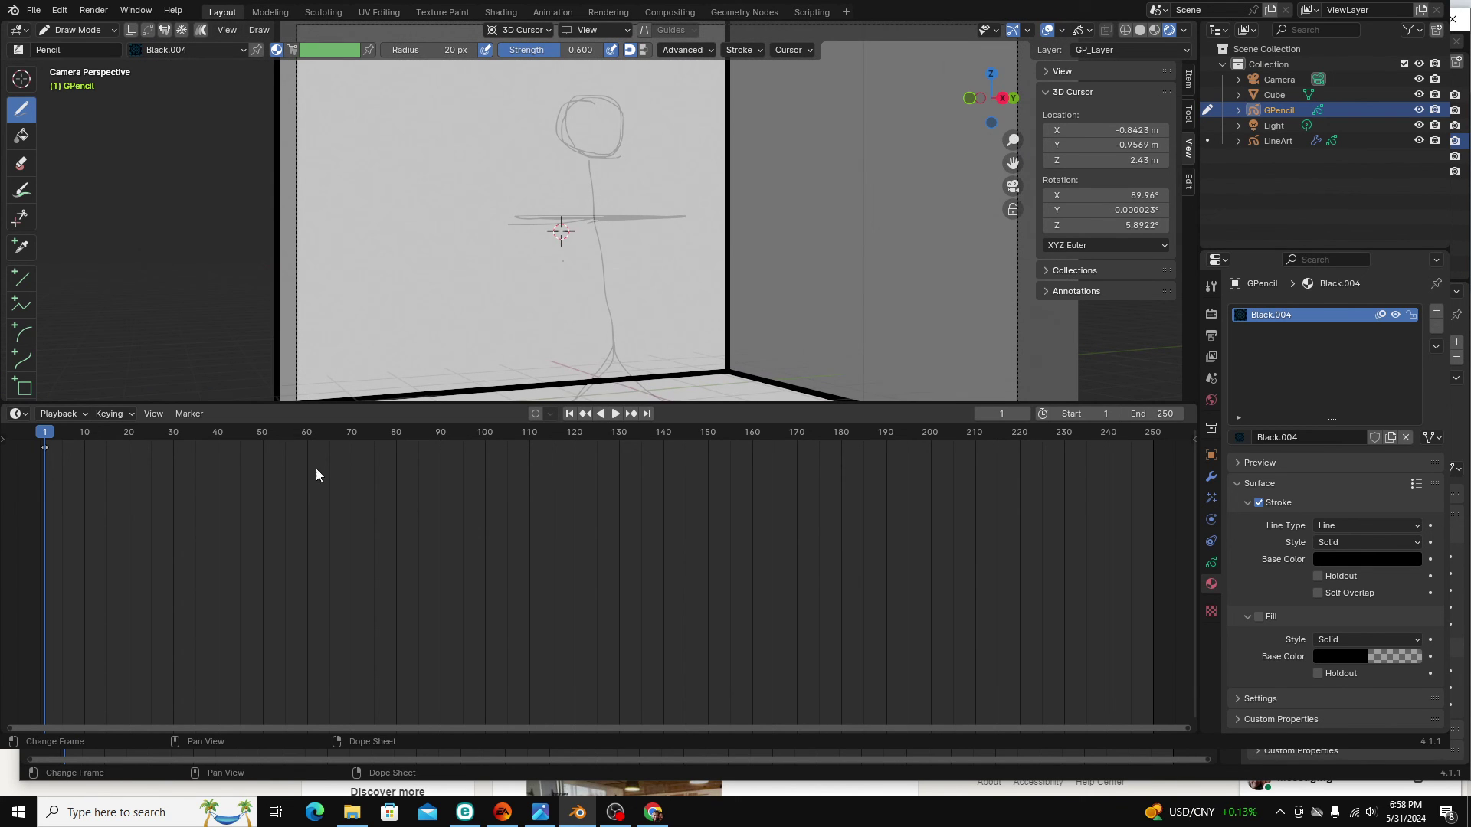
Play the animation, then return the playhead to frame 1
{"action": "key", "text": "space"}
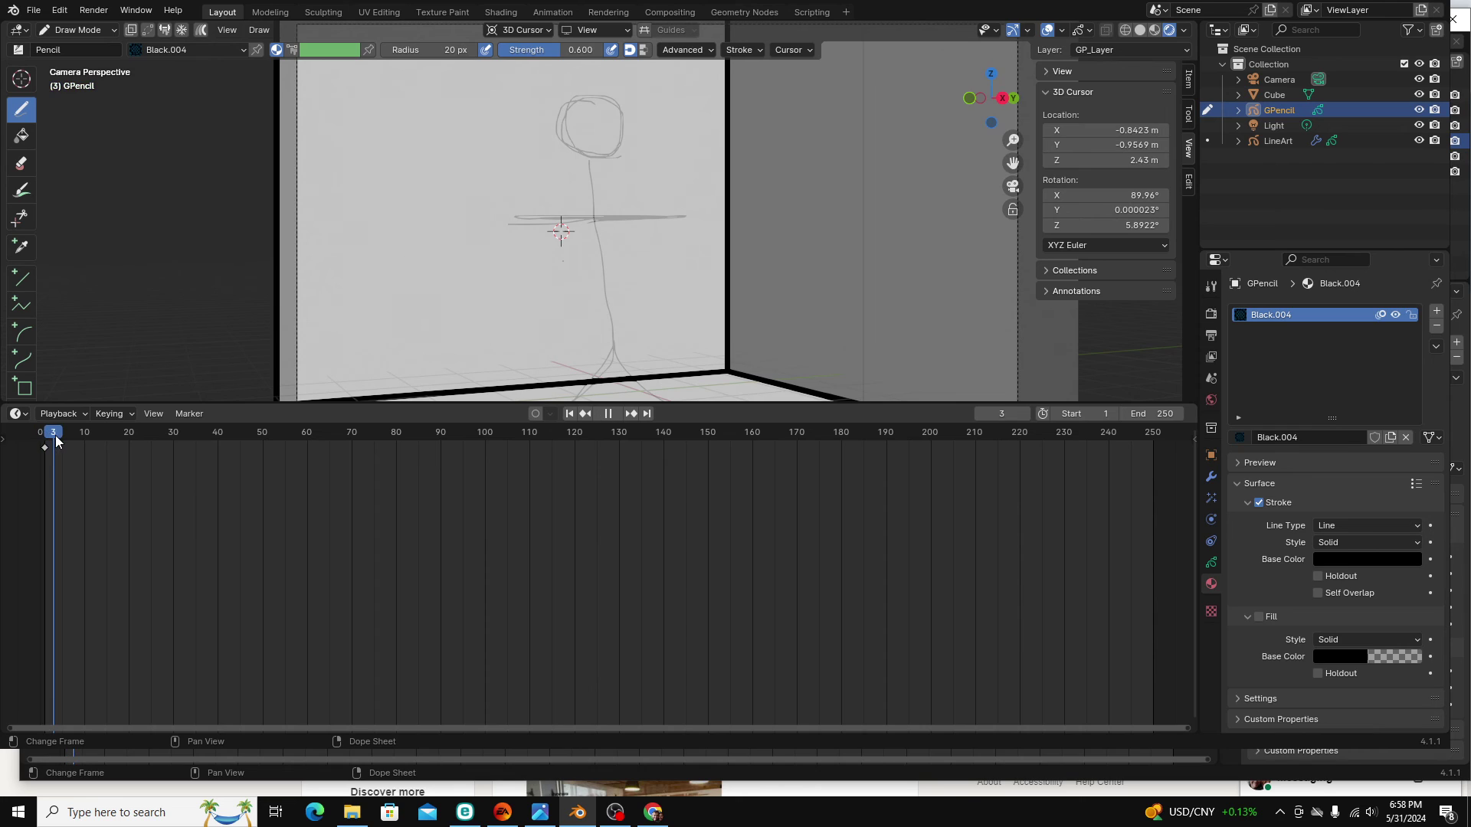
{"action": "left_click", "coordinate": [41, 449]}
{"action": "left_click_drag", "start_coordinate": [42, 449], "coordinate": [44, 451]}
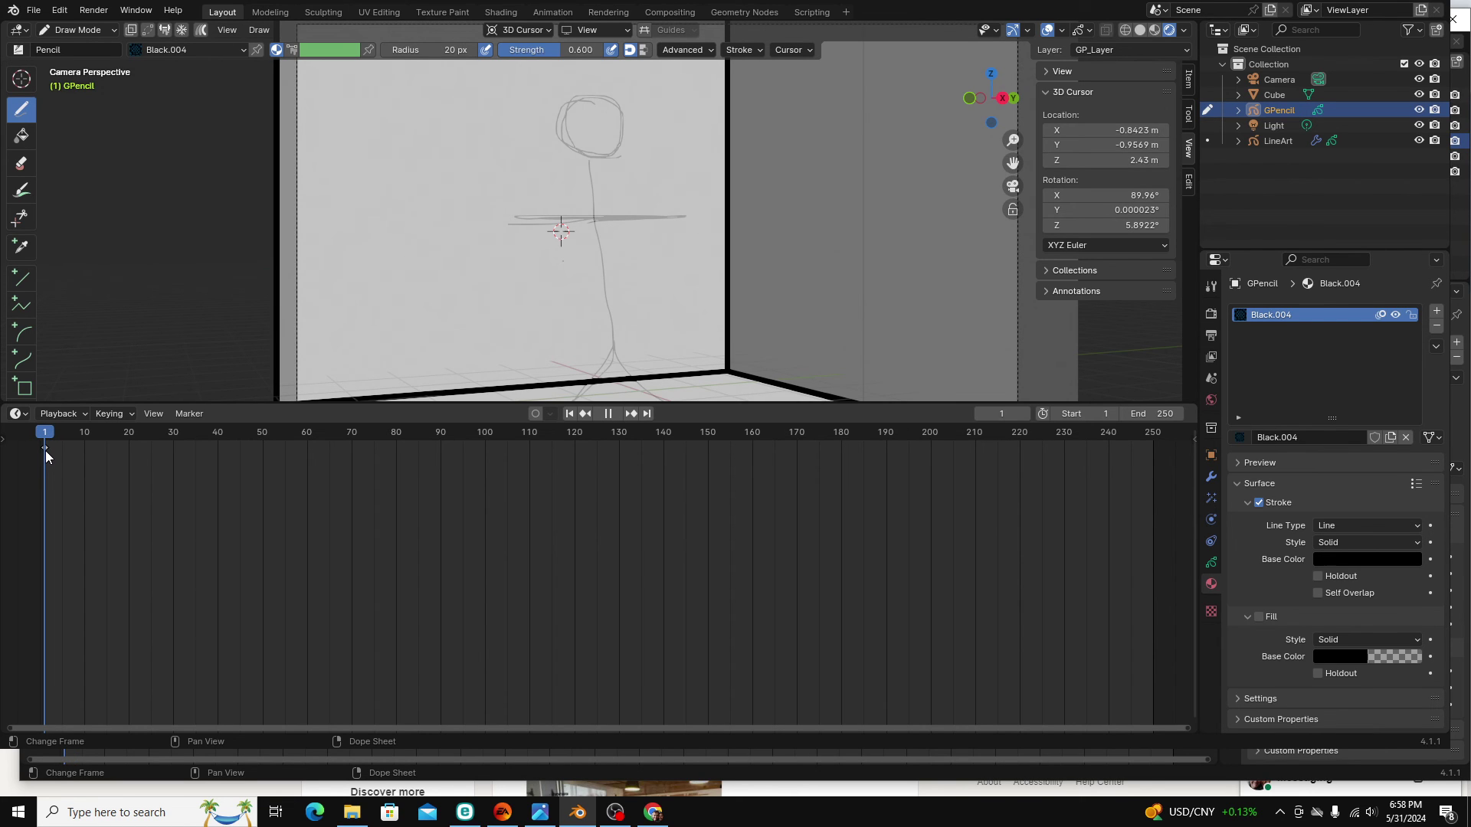
Stop playback, enable Auto Keying at frame 10, draw a large circle, then scrub to frame 2
{"action": "key", "text": "space"}
{"action": "left_click_drag", "start_coordinate": [44, 438], "coordinate": [85, 437]}
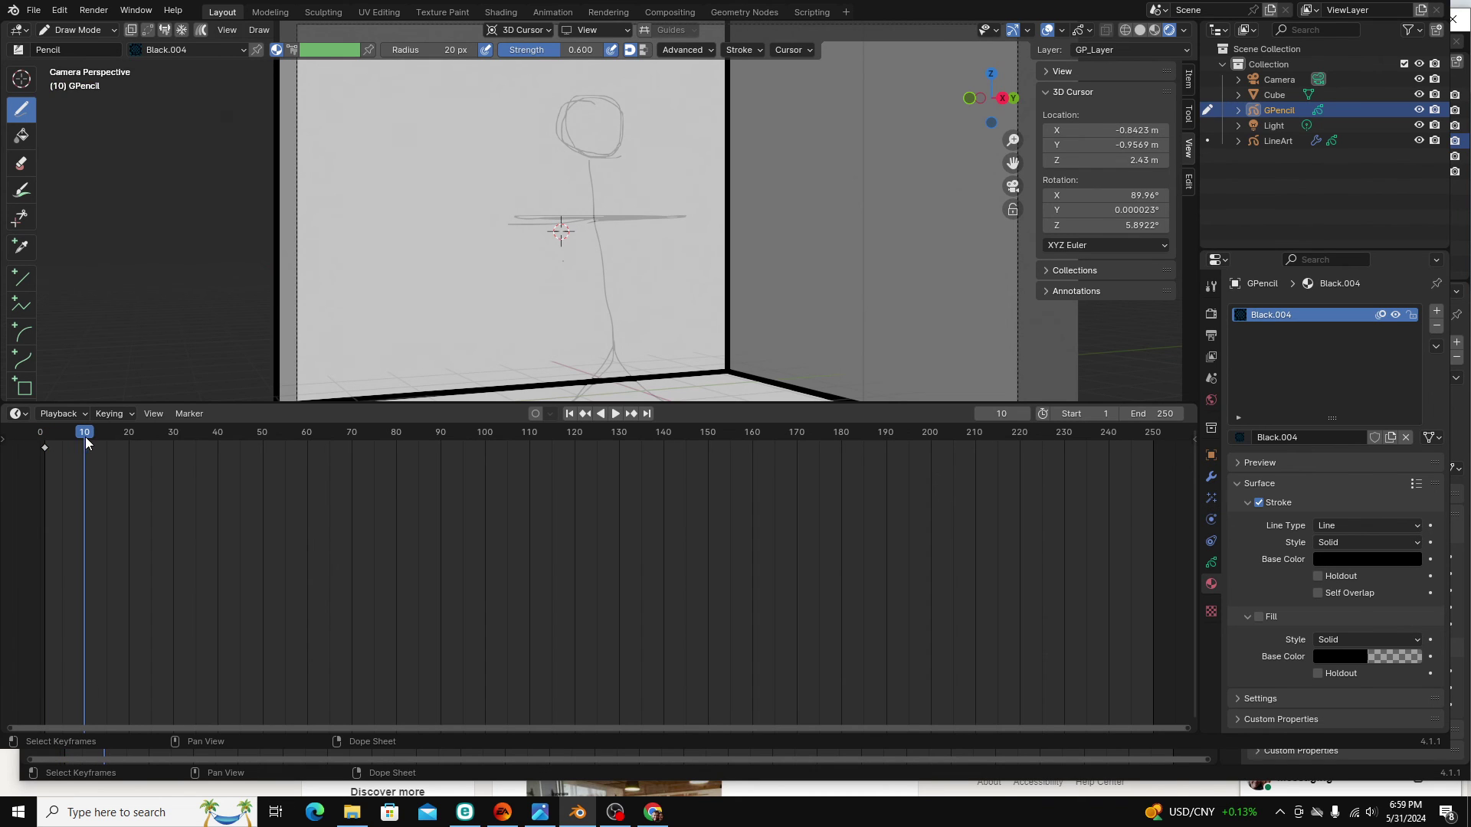
{"action": "left_click", "coordinate": [536, 413]}
{"action": "left_click", "coordinate": [619, 135]}
{"action": "mouse_move", "coordinate": [619, 135]}
{"action": "left_mouse_down"}
{"action": "mouse_move", "coordinate": [525, 196]}
{"action": "mouse_move", "coordinate": [546, 289]}
{"action": "mouse_move", "coordinate": [673, 255]}
{"action": "mouse_move", "coordinate": [637, 139]}
{"action": "mouse_move", "coordinate": [494, 209]}
{"action": "mouse_move", "coordinate": [609, 340]}
{"action": "mouse_move", "coordinate": [700, 206]}
{"action": "left_mouse_up"}
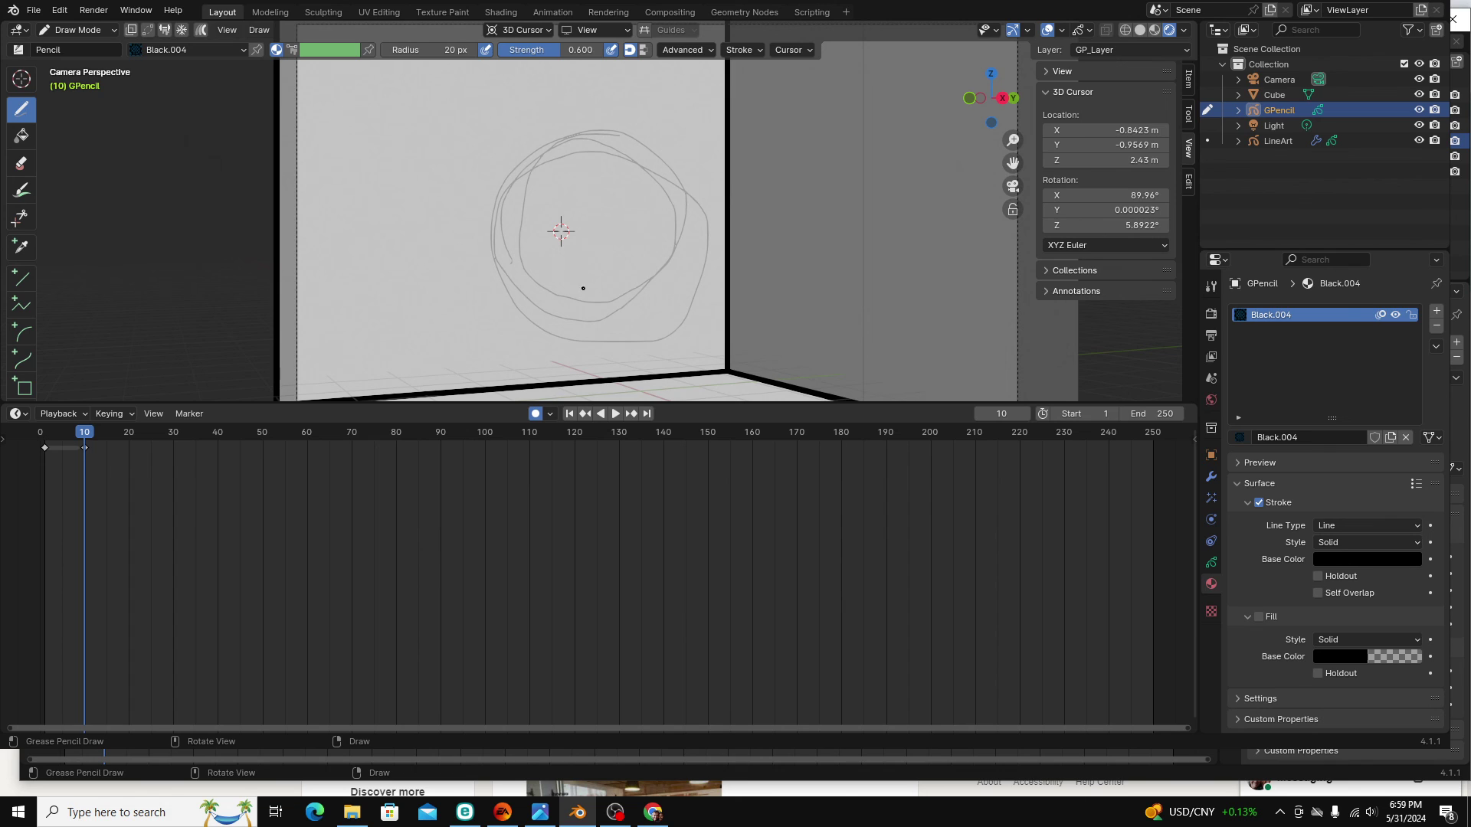
{"action": "mouse_move", "coordinate": [80, 439]}
{"action": "left_mouse_down"}
{"action": "mouse_move", "coordinate": [35, 444]}
{"action": "mouse_move", "coordinate": [47, 469]}
{"action": "mouse_move", "coordinate": [111, 466]}
{"action": "mouse_move", "coordinate": [46, 474]}
{"action": "left_mouse_up"}
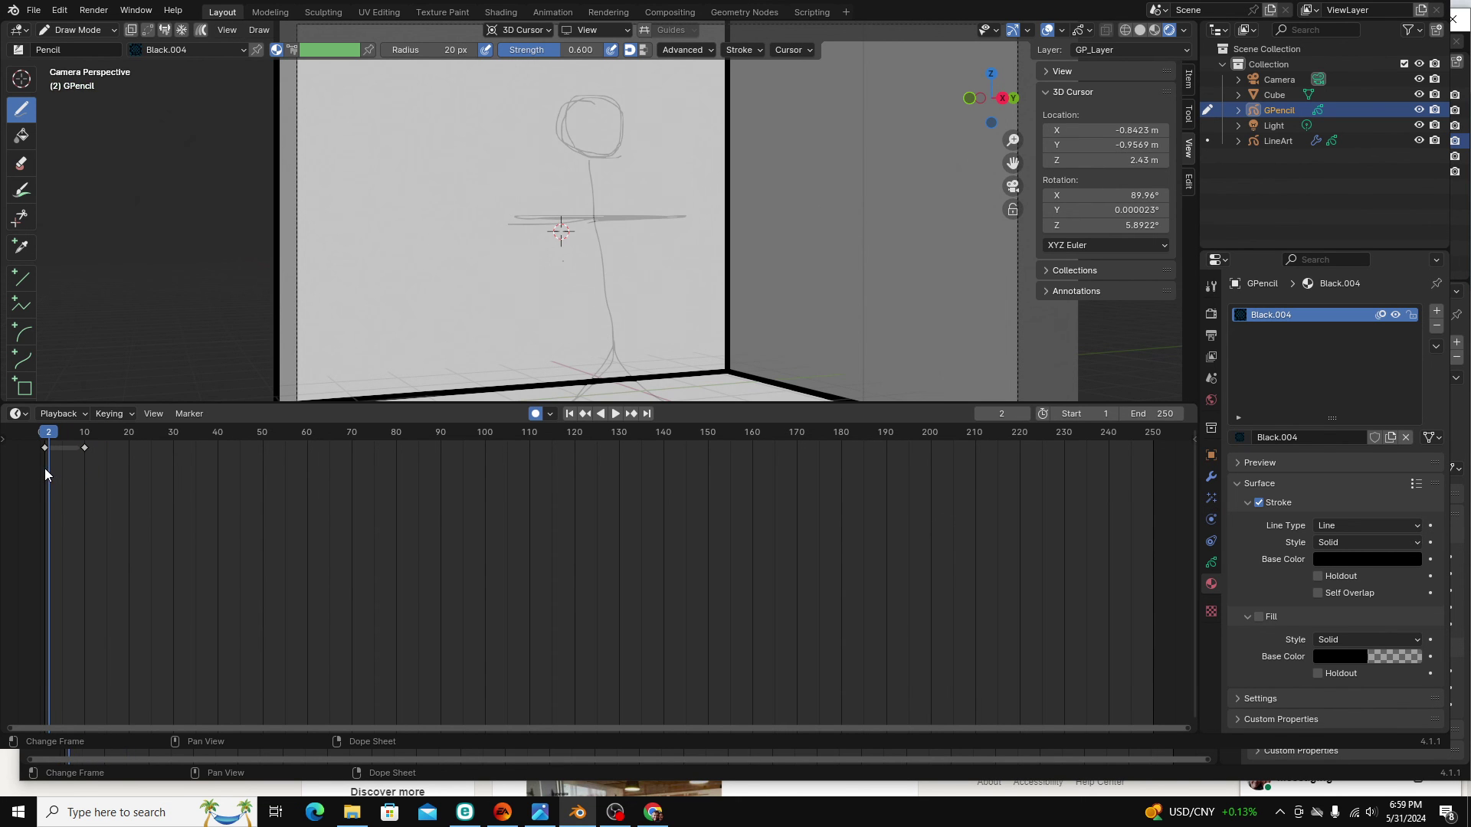